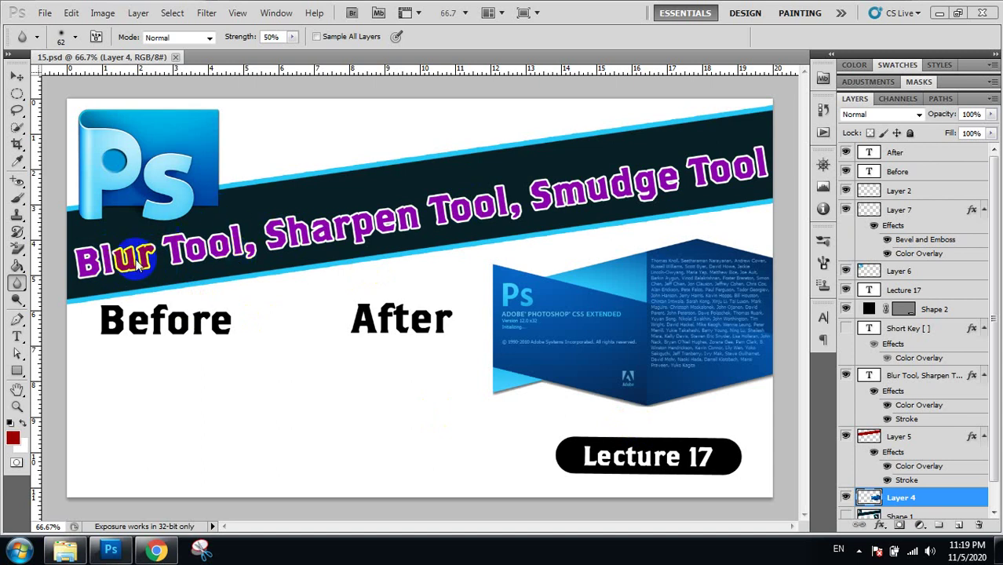
Drag the bride JPEG from Windows Explorer into Photoshop so it opens as its own document
left_click(72, 549)
mouse_move(398, 202)
left_mouse_down()
mouse_move(153, 509)
mouse_move(476, 58)
left_mouse_up()
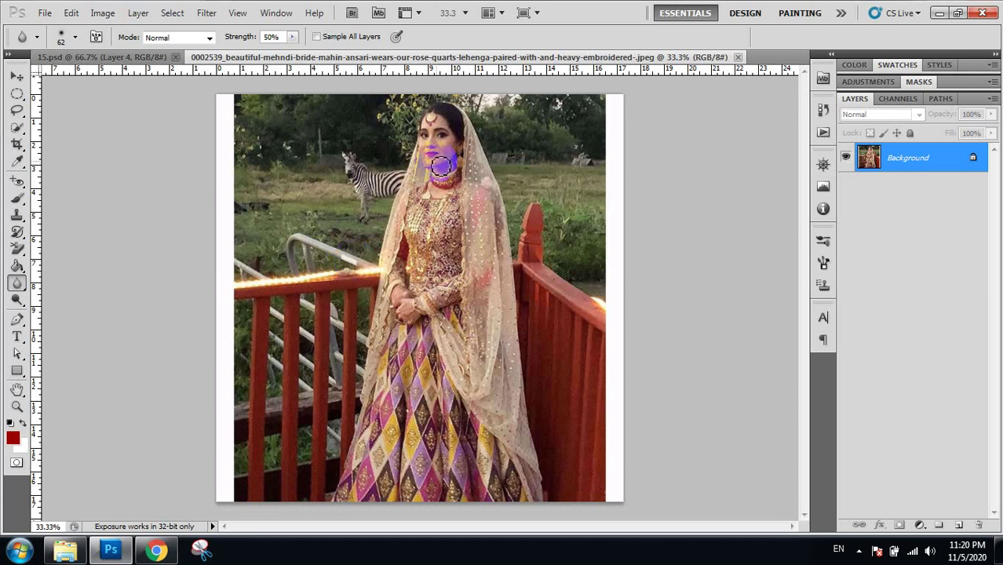
With Quick Selection chosen, convert Background to Layer 0, duplicate it and hide the original Layer 0
left_click_drag(17, 127, 63, 140)
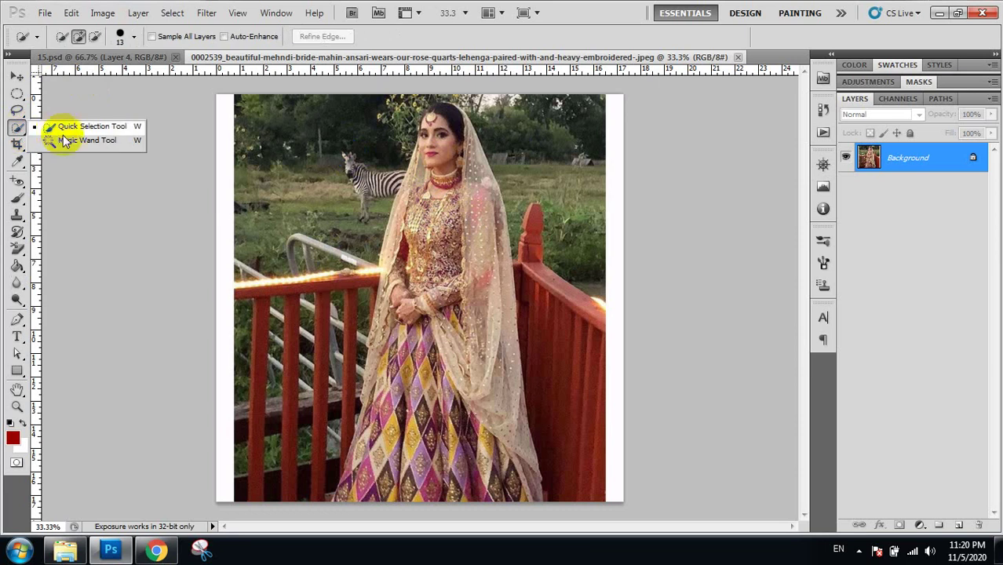
left_click(928, 159)
double_click(928, 159)
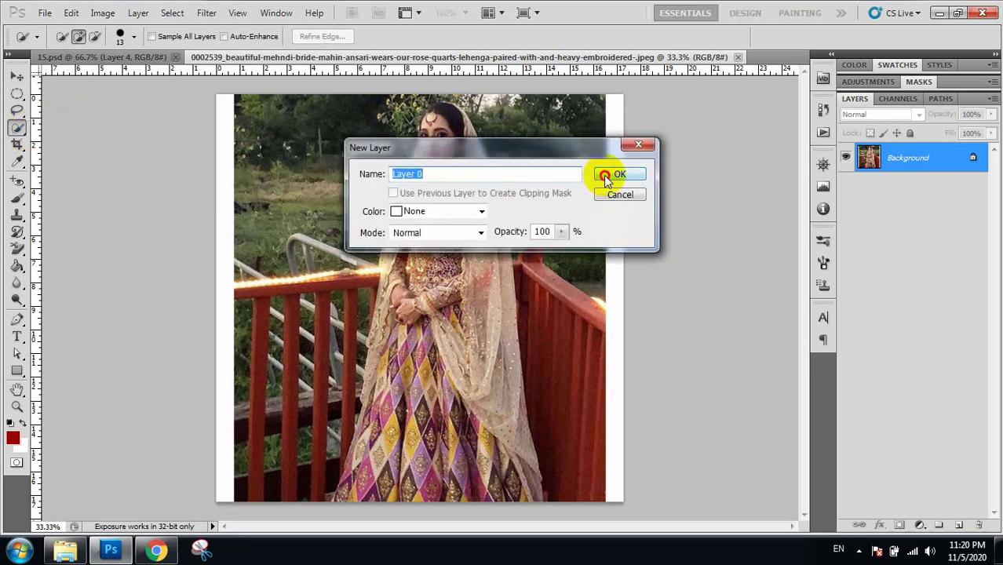
left_click(614, 173)
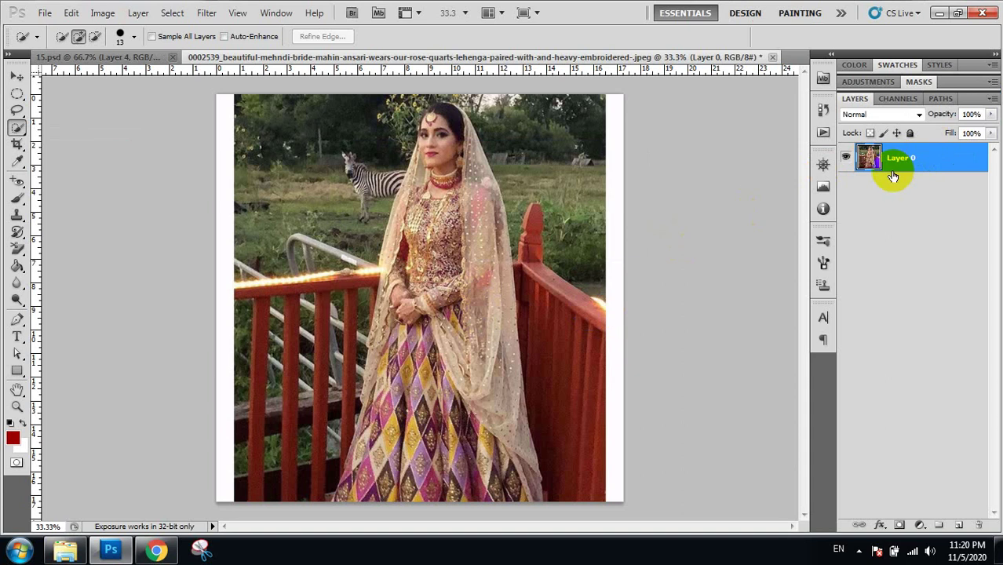
key("ctrl+j")
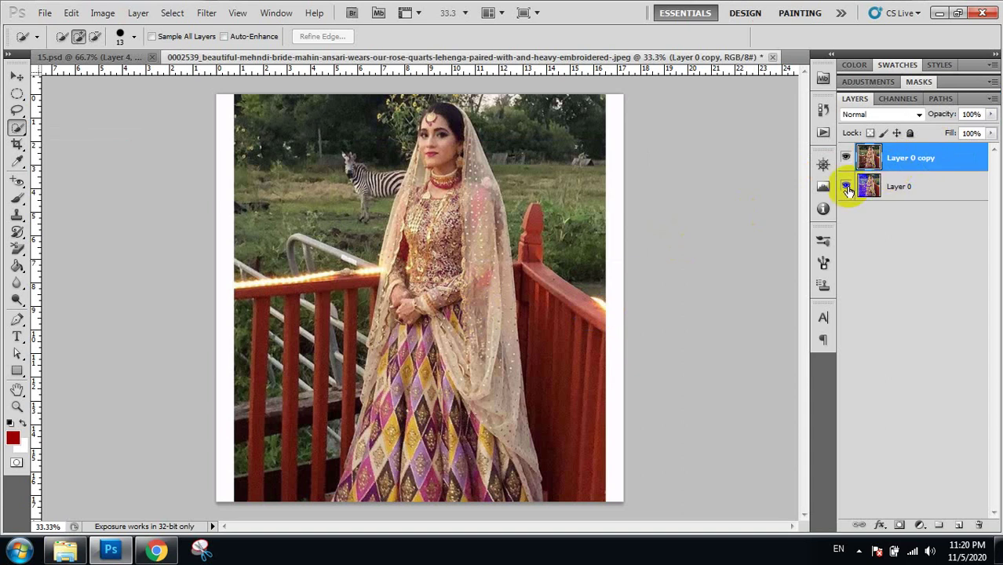
left_click(847, 189)
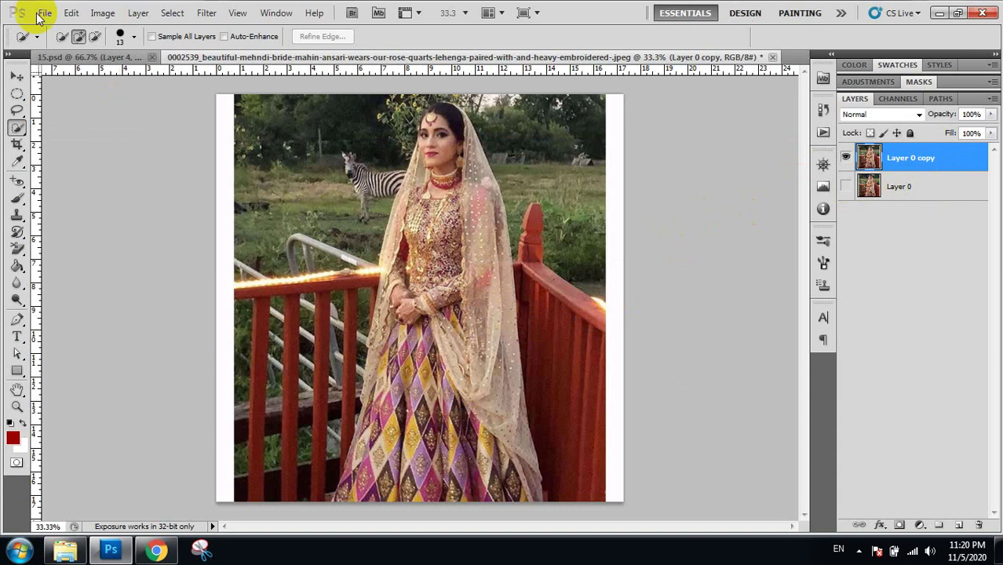
Set the Quick Selection brush size to 121 px
left_click(135, 37)
left_click_drag(89, 76, 135, 78)
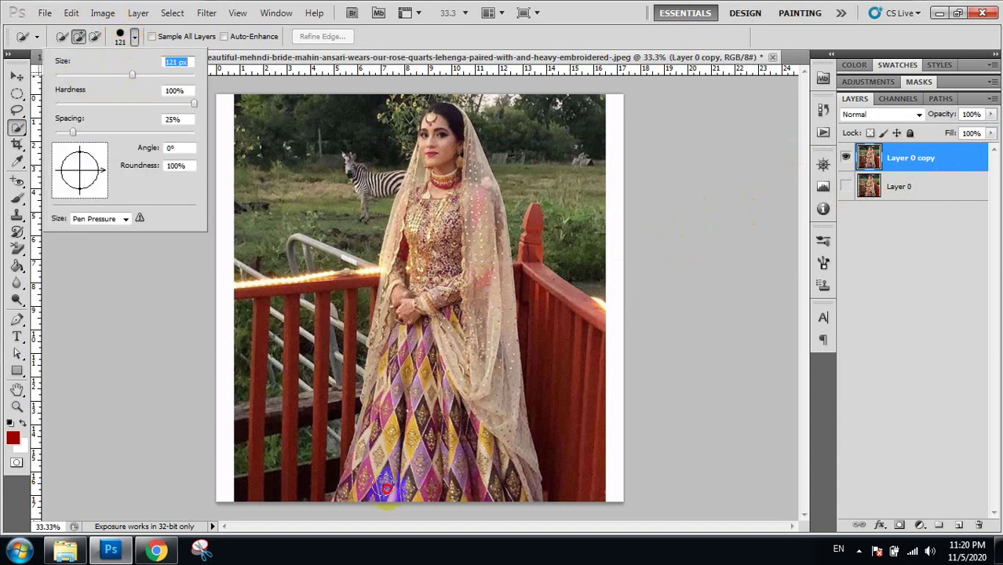
key("Return")
Paint a selection over the bride's figure, down the skirt to its hem
mouse_move(431, 307)
left_mouse_down()
mouse_move(452, 182)
mouse_move(442, 118)
mouse_move(448, 240)
mouse_move(441, 110)
mouse_move(463, 144)
left_mouse_up()
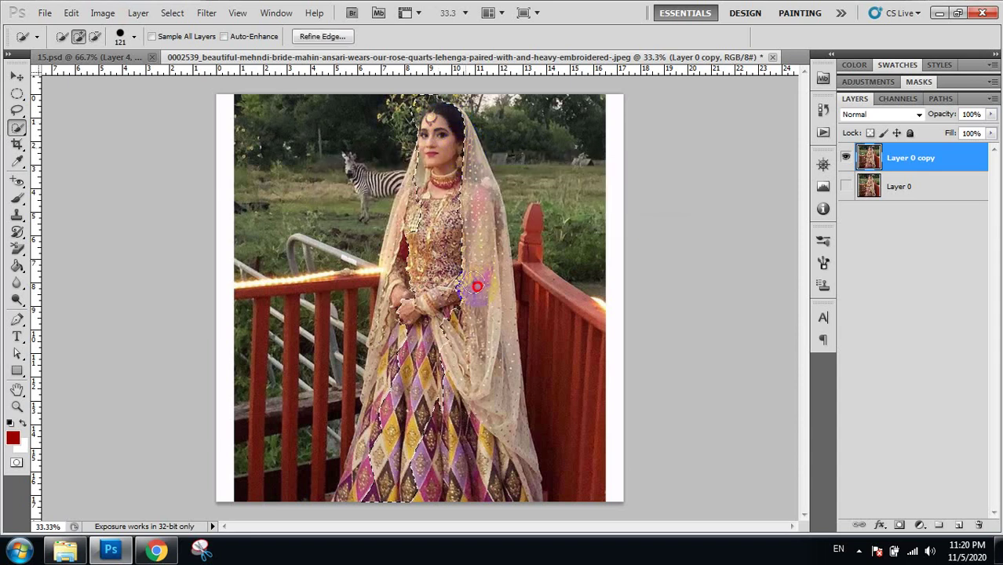
left_click(480, 314)
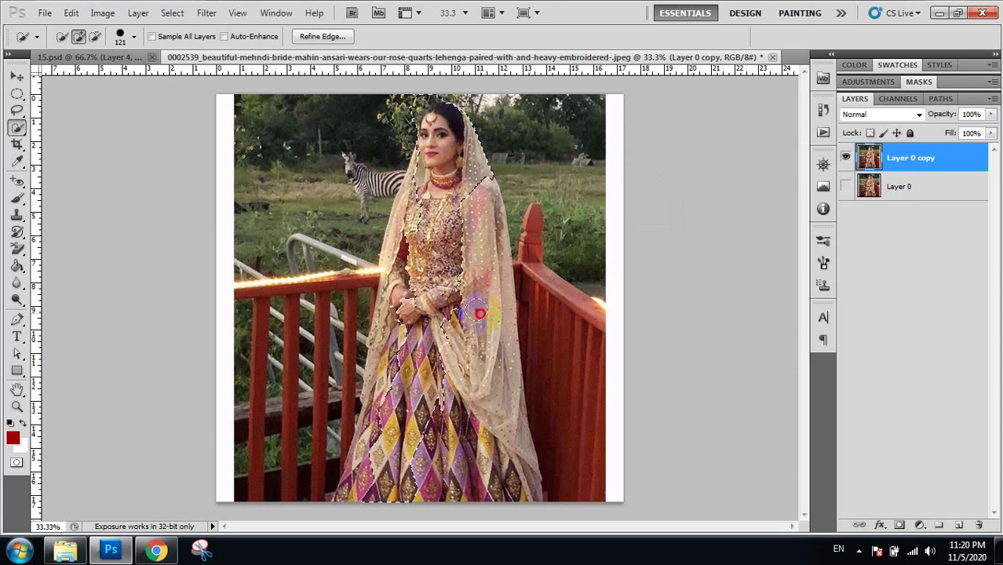
left_click_drag(486, 413, 502, 465)
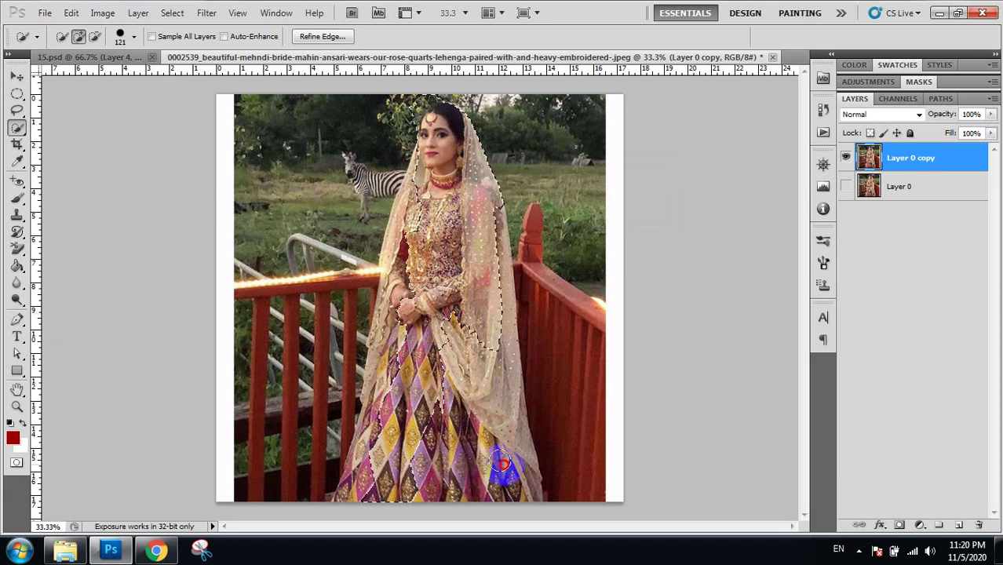
left_click_drag(503, 465, 514, 484)
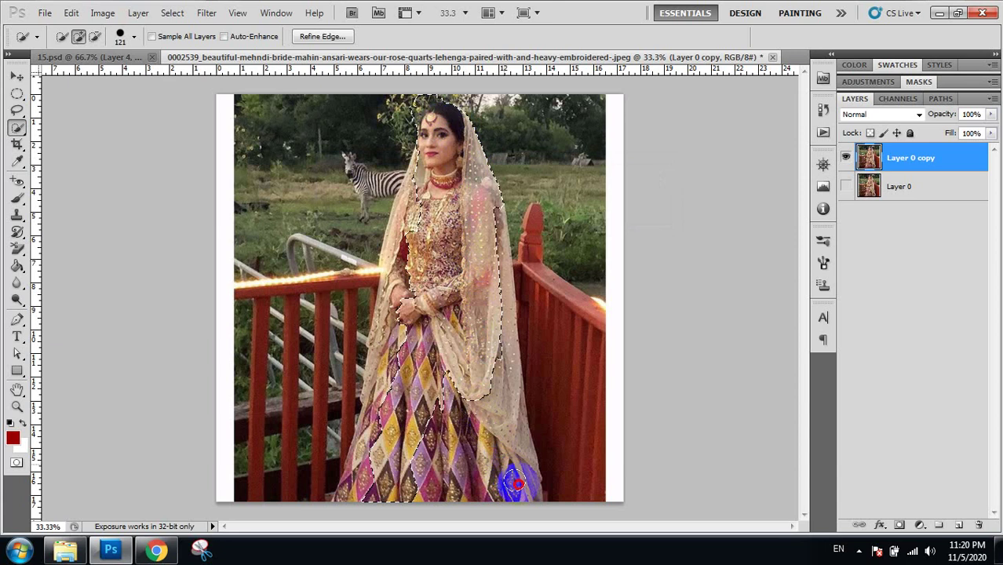
mouse_move(514, 485)
left_mouse_down()
mouse_move(402, 481)
mouse_move(346, 504)
left_mouse_up()
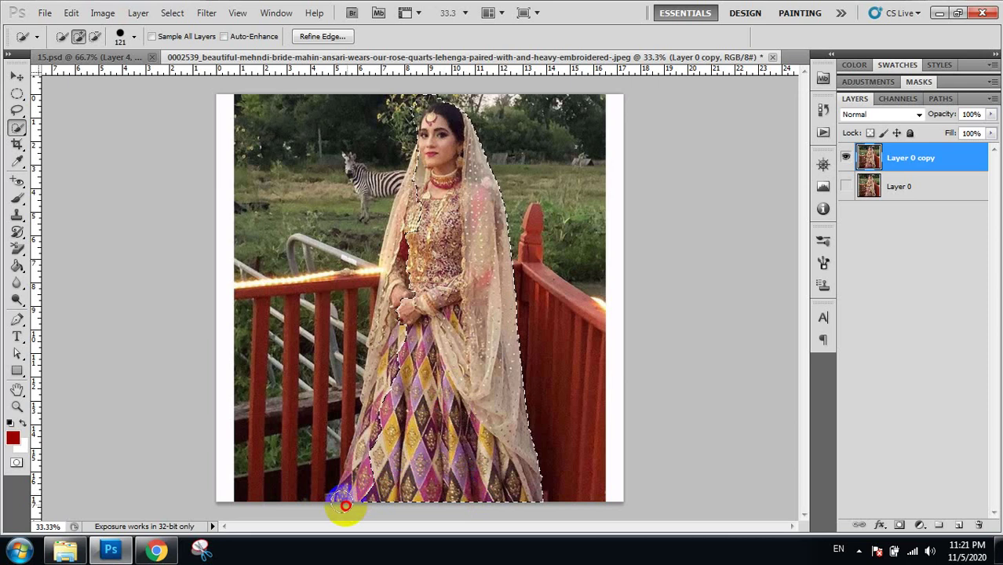
left_click_drag(346, 504, 365, 455)
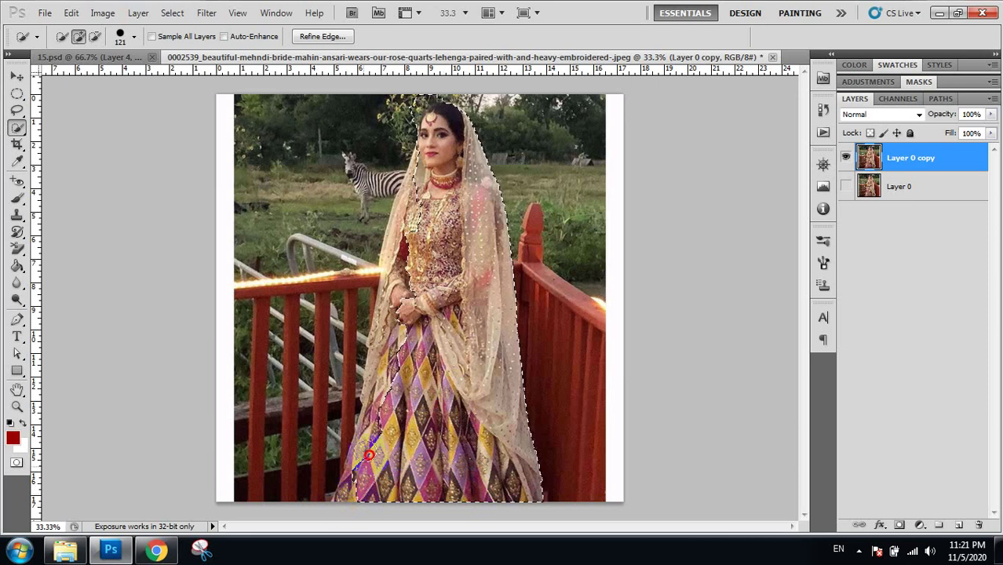
mouse_move(393, 347)
left_mouse_down()
mouse_move(404, 251)
mouse_move(397, 270)
mouse_move(383, 224)
mouse_move(448, 157)
mouse_move(410, 377)
mouse_move(358, 376)
left_mouse_up()
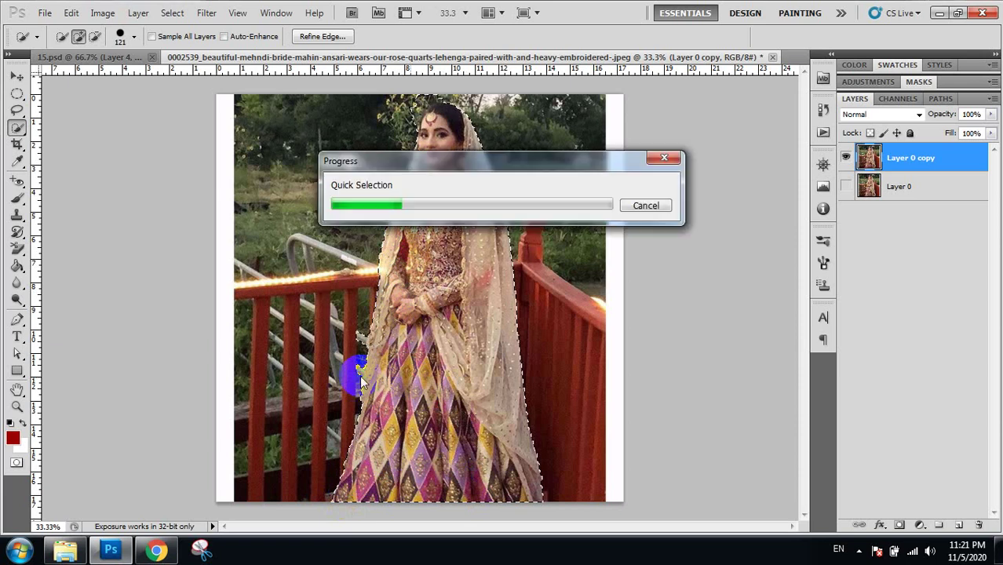
Subtract the railing beside the skirt's left edge from the selection
left_click_drag(358, 377, 348, 366)
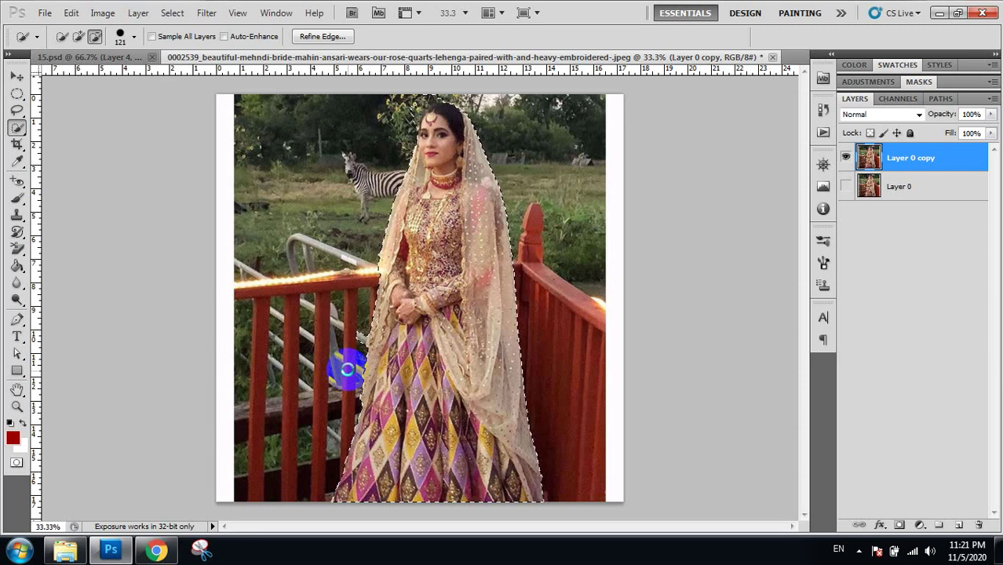
left_click_drag(347, 367, 352, 342)
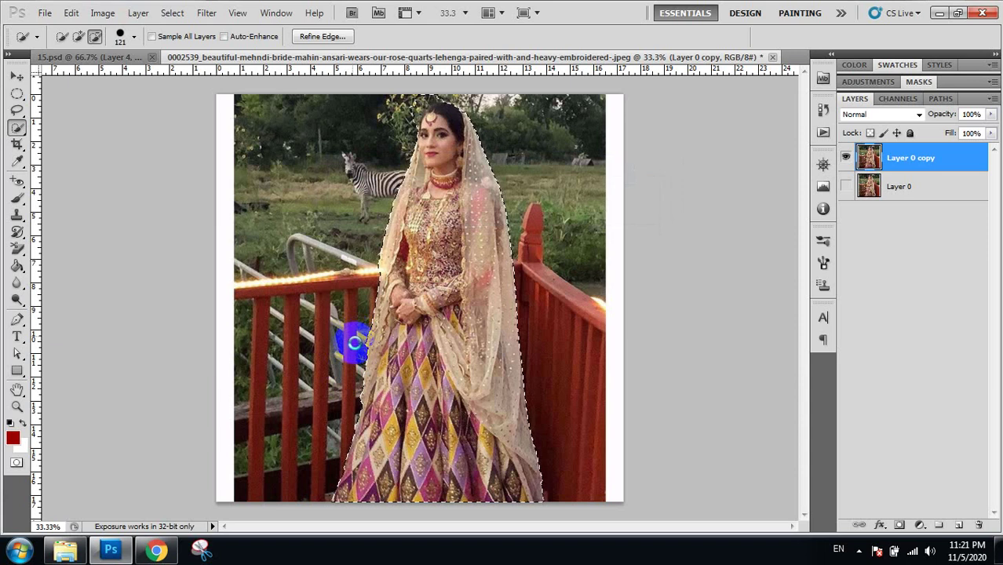
left_click(354, 342)
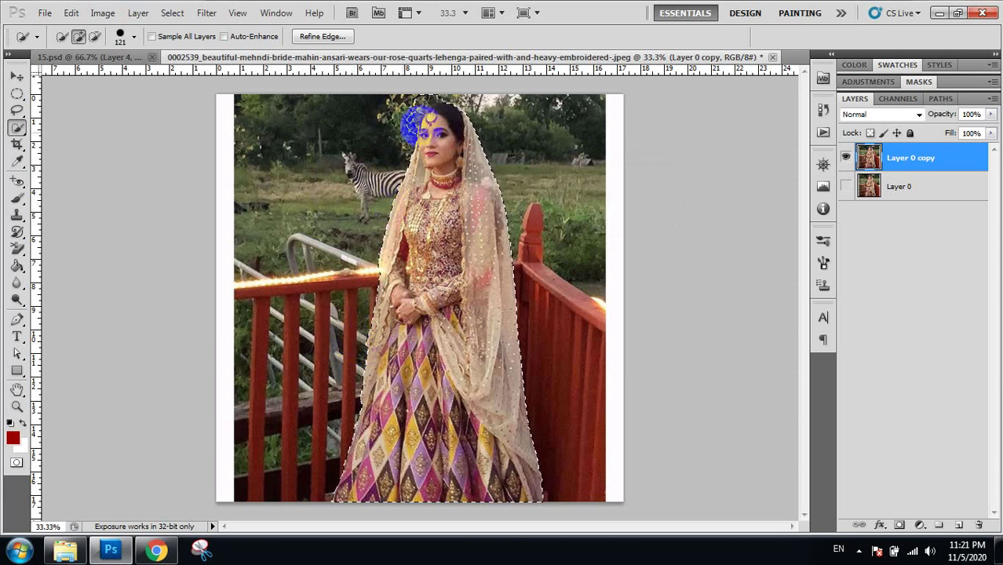
Zoom in to 100% on the bride's head
key("z")
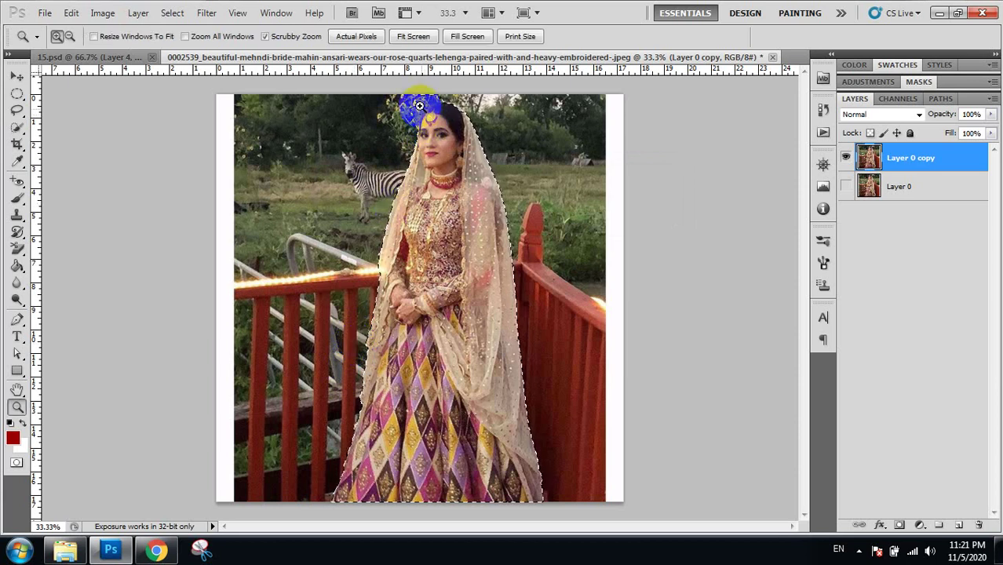
left_click(419, 105)
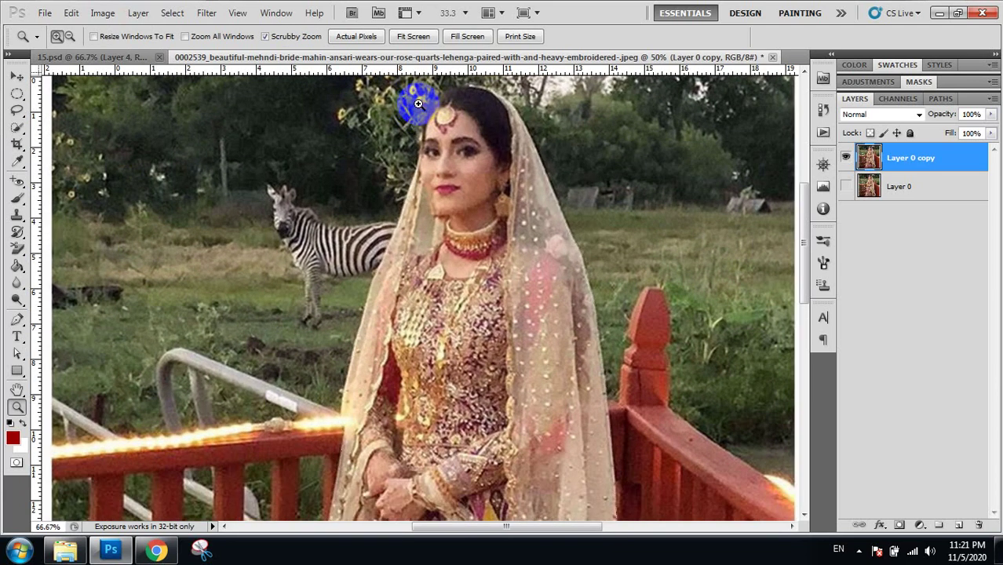
left_click(418, 105)
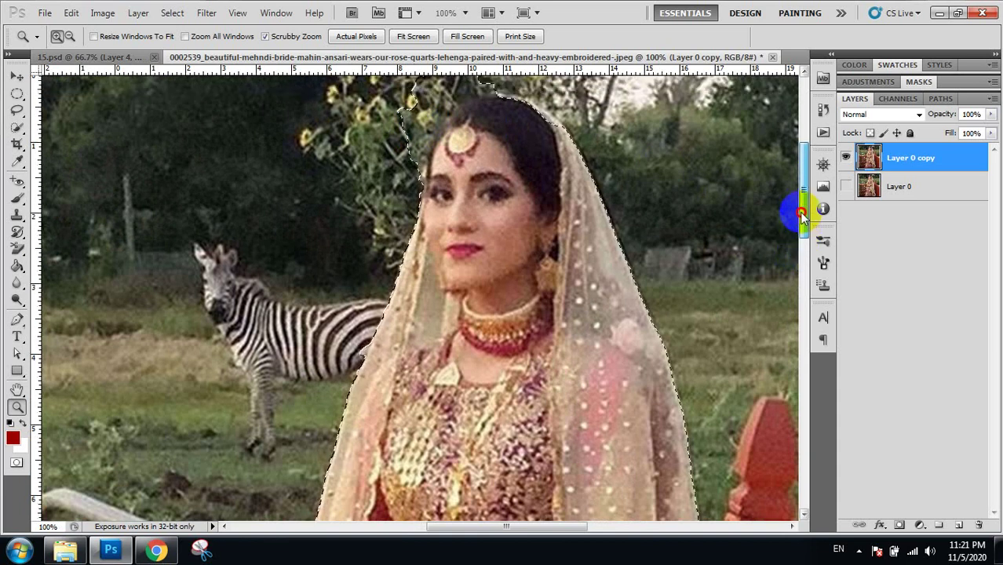
scroll(794, 211, "up", 5)
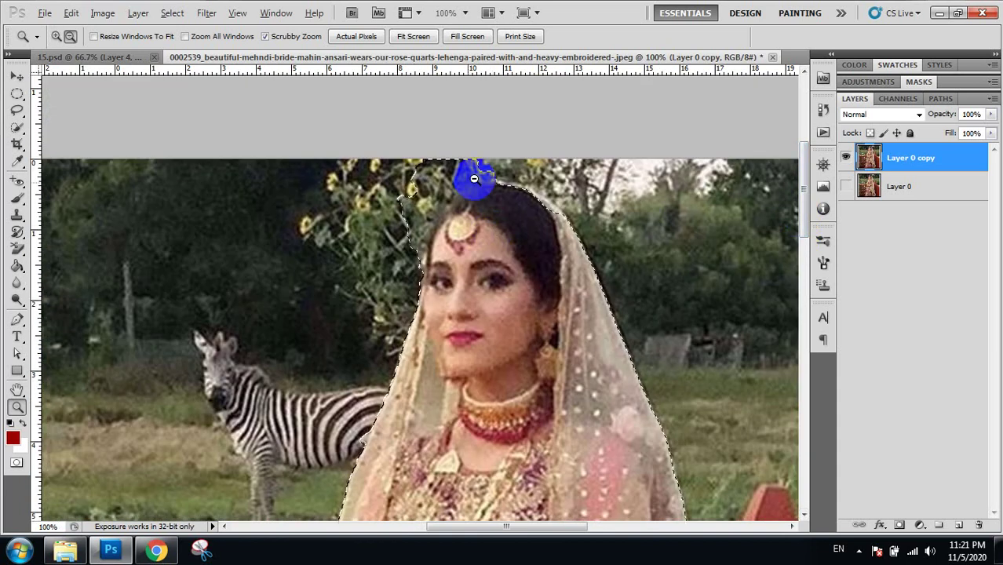
Trim the foliage beside the head from the selection and set the brush to 77 px
left_click(16, 126)
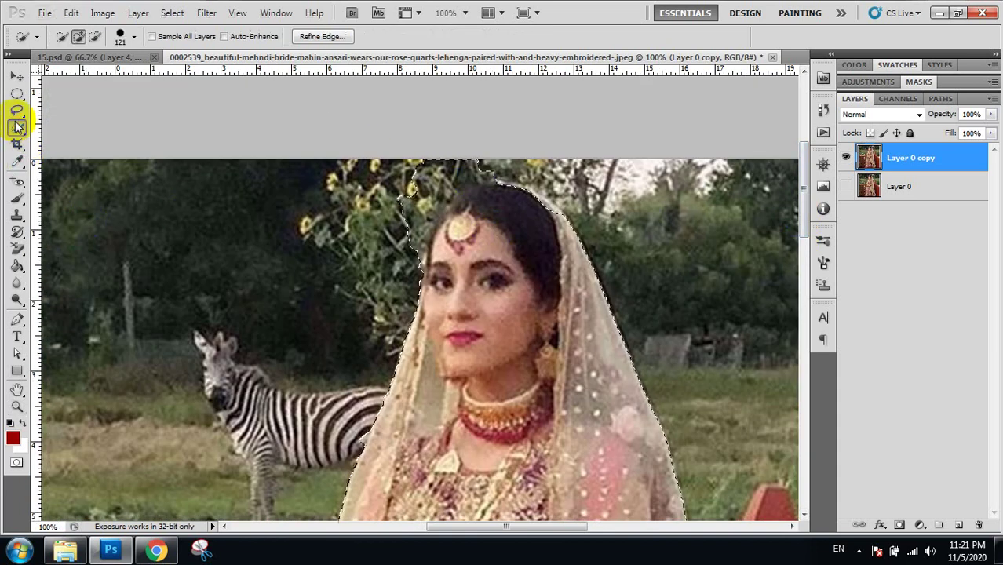
mouse_move(384, 118)
left_mouse_down()
mouse_move(352, 153)
mouse_move(393, 202)
left_mouse_up()
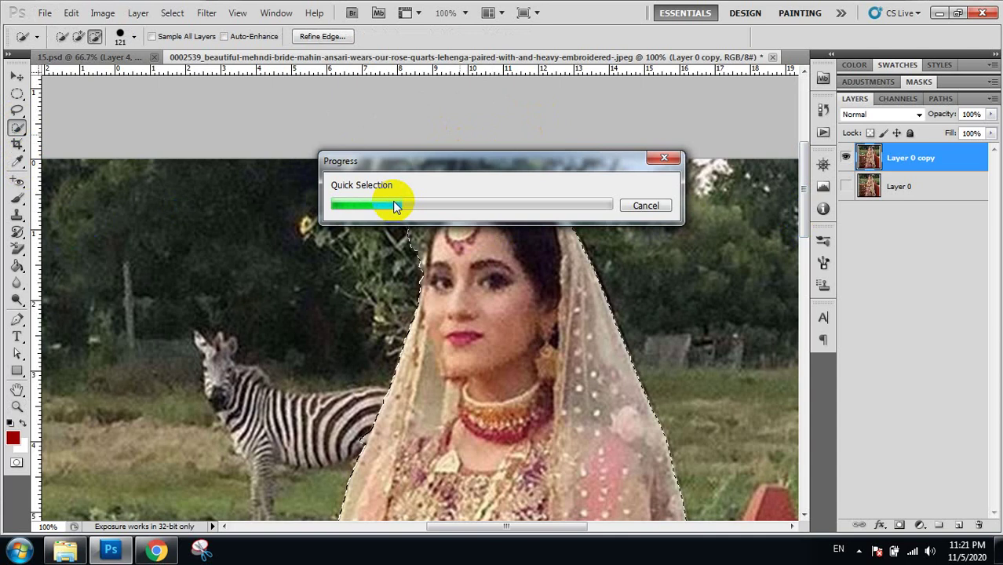
mouse_move(392, 202)
left_mouse_down()
mouse_move(377, 222)
mouse_move(387, 251)
left_mouse_up()
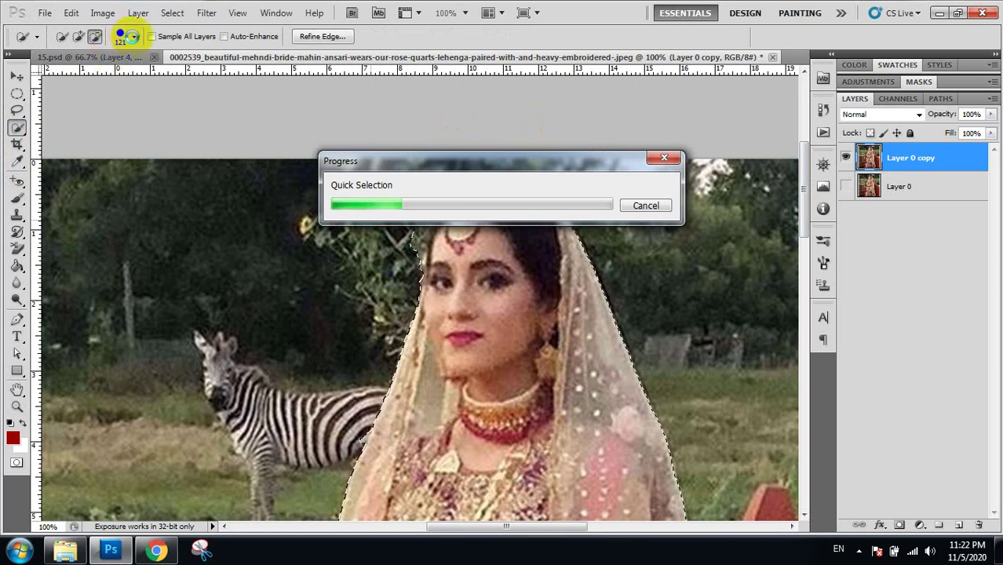
left_click(135, 41)
left_click(108, 74)
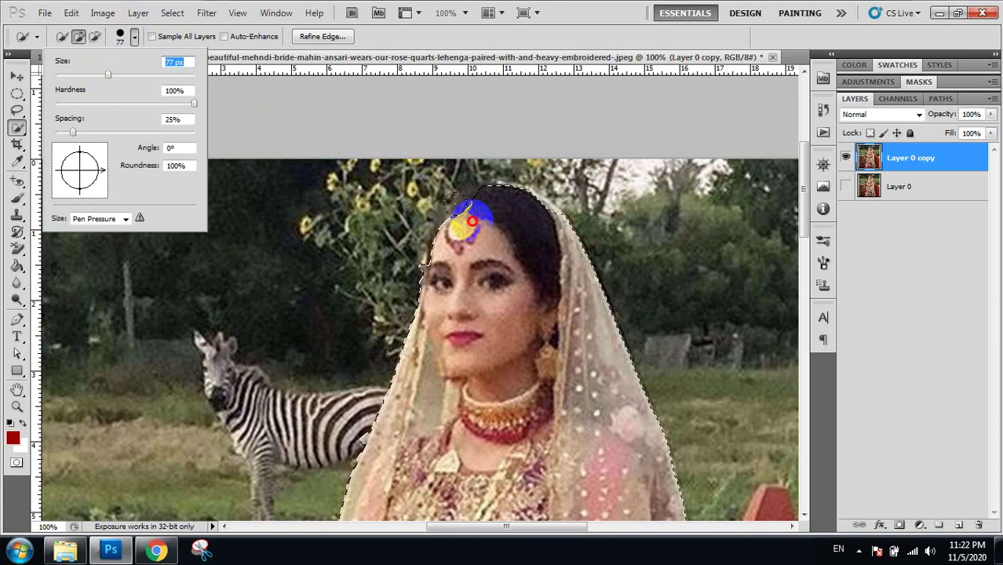
Extend the selection over the top of the bride's hair and her forehead ornament
left_click(479, 220)
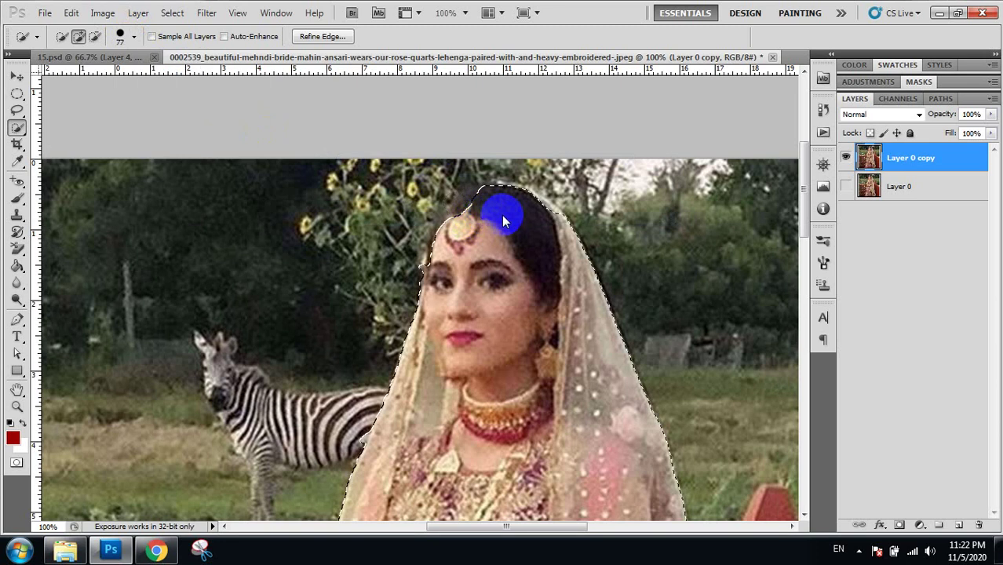
left_click_drag(506, 215, 513, 214)
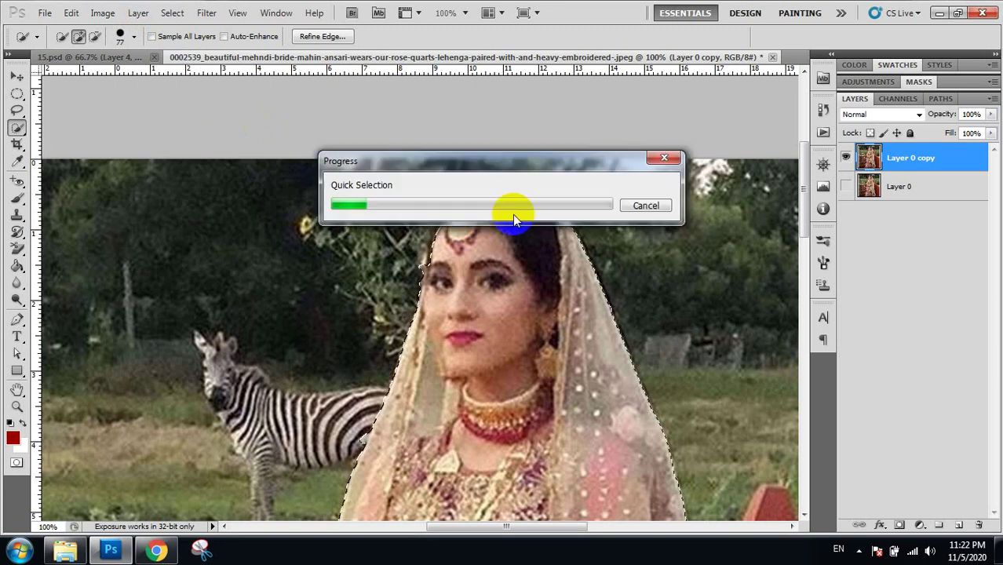
mouse_move(512, 215)
left_mouse_down()
mouse_move(529, 221)
mouse_move(490, 194)
mouse_move(509, 216)
mouse_move(507, 208)
mouse_move(597, 197)
left_mouse_up()
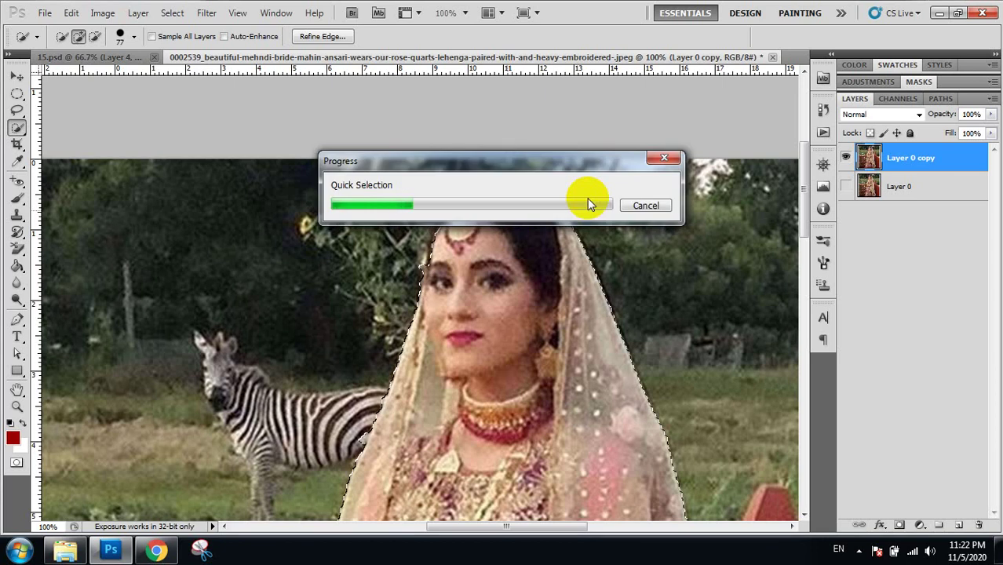
mouse_move(580, 182)
left_mouse_down()
mouse_move(559, 166)
mouse_move(579, 188)
left_mouse_up()
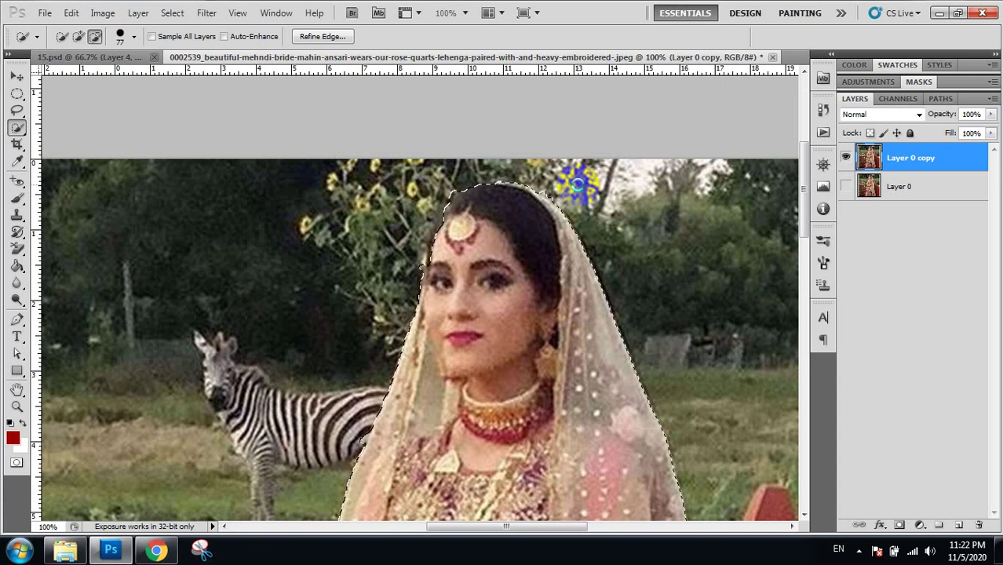
left_click_drag(549, 182, 549, 195)
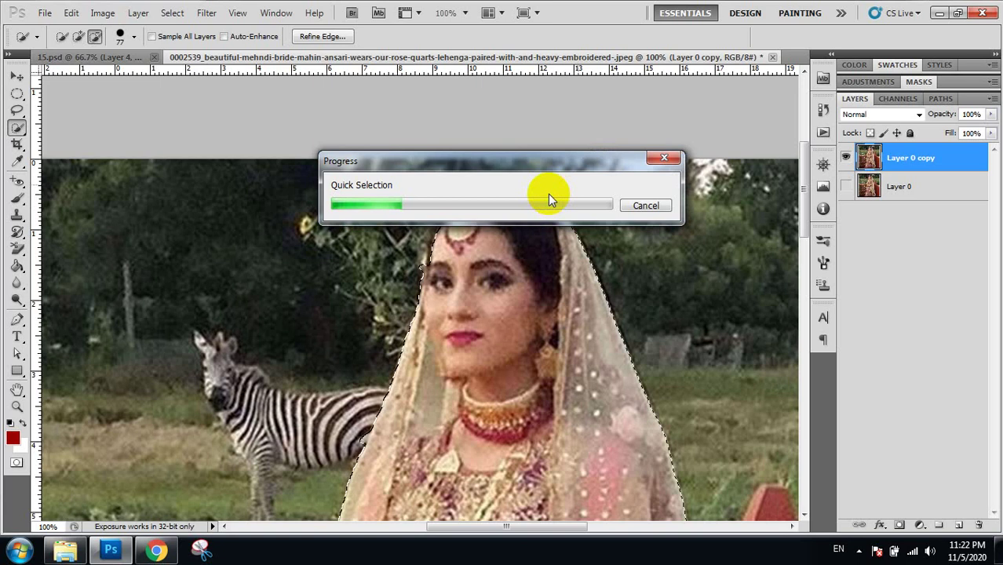
left_click(523, 170)
left_click(504, 191)
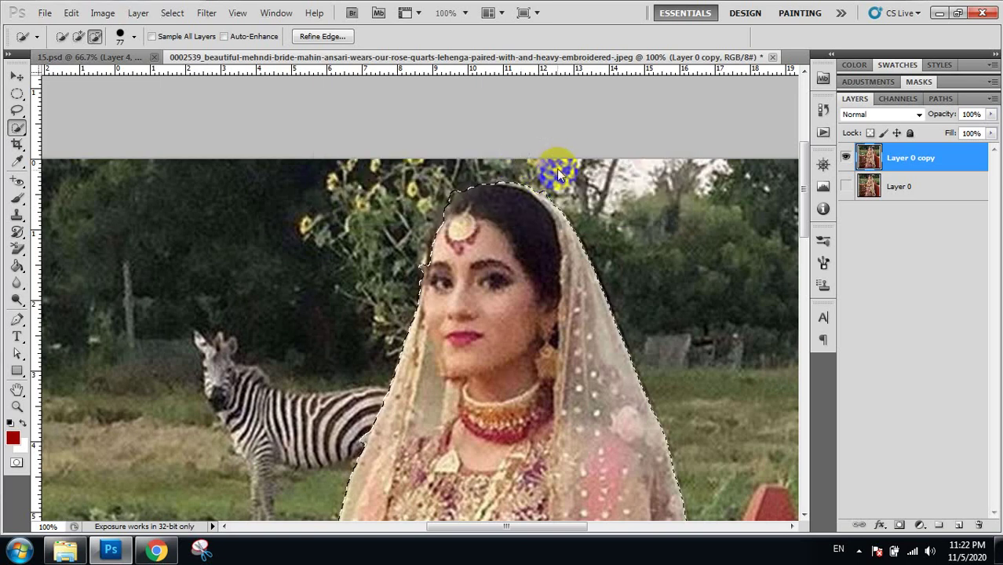
left_click_drag(437, 224, 437, 255)
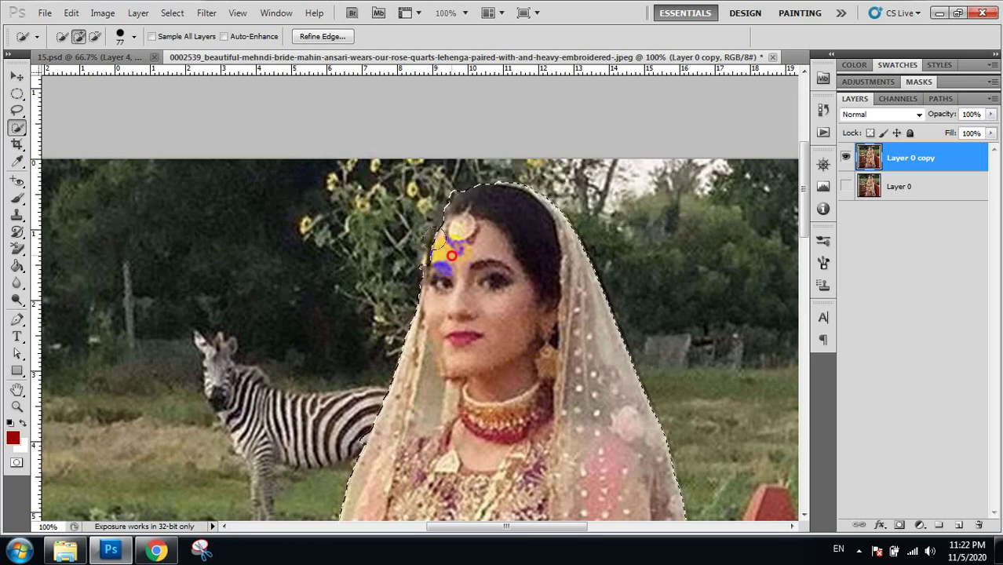
left_click_drag(452, 256, 459, 233)
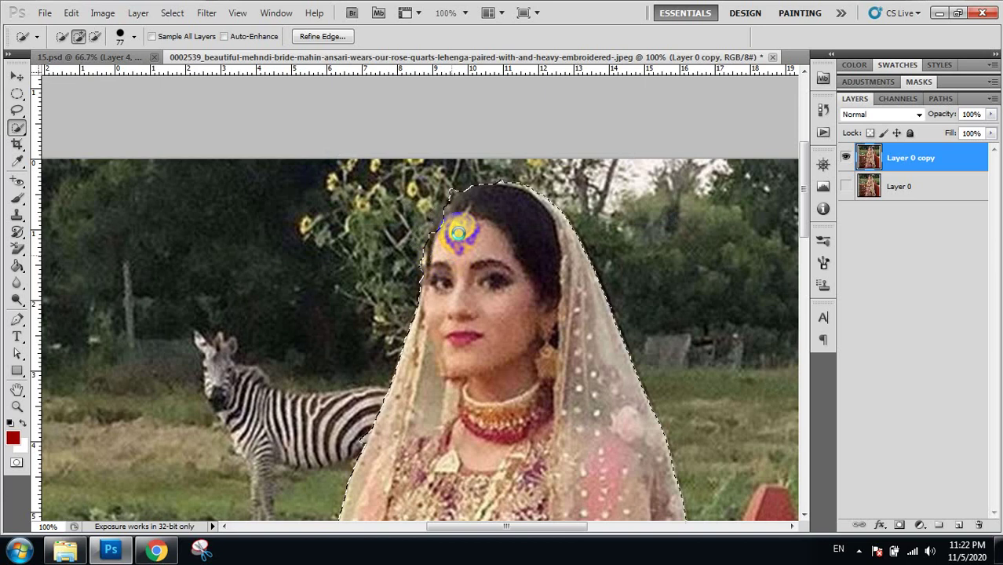
left_click(459, 233)
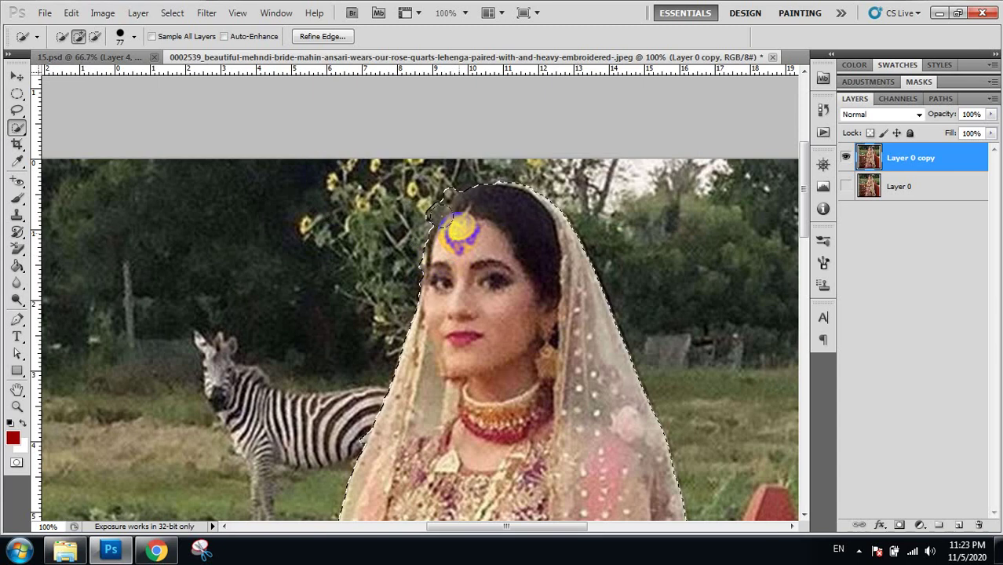
Subtract the foliage and background above and left of the hair, keeping the ornament selected
key("alt")
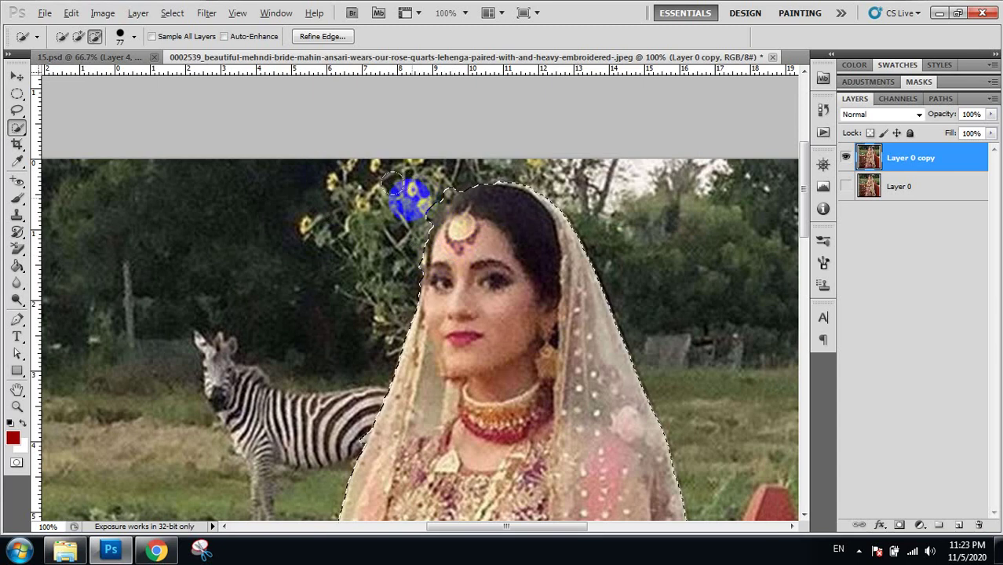
left_click_drag(409, 201, 425, 180)
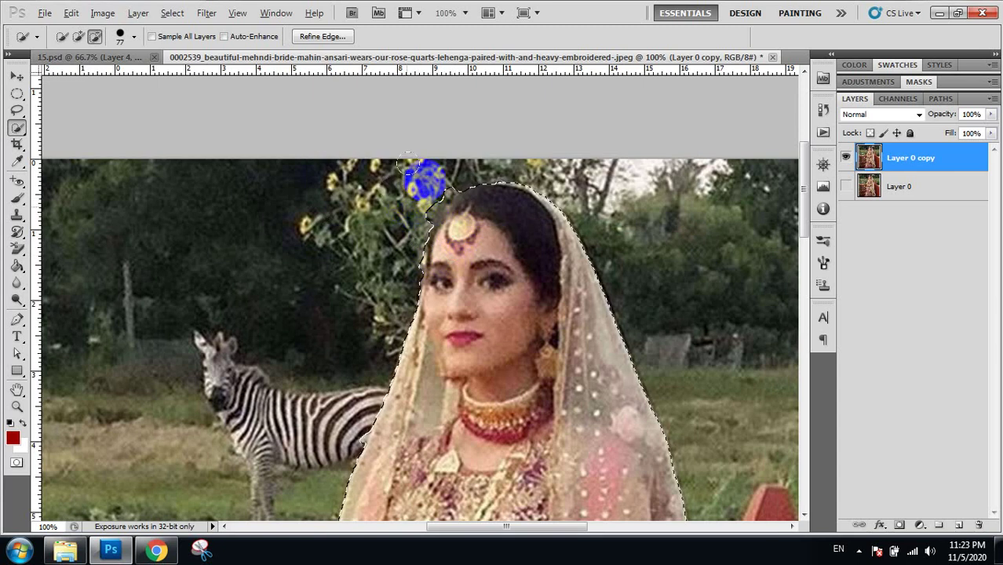
left_click_drag(408, 164, 431, 189)
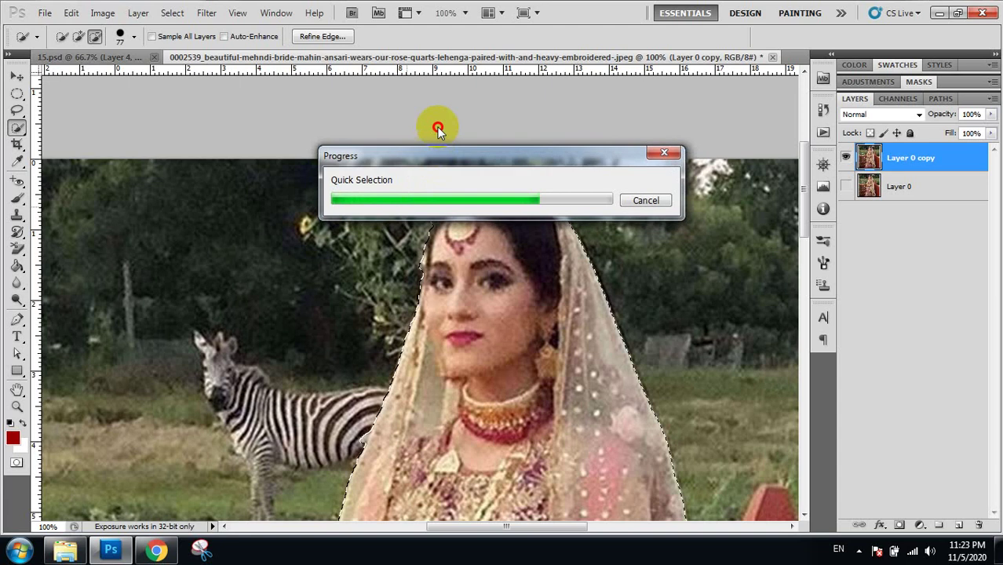
mouse_move(457, 184)
left_mouse_down()
mouse_move(449, 195)
mouse_move(459, 224)
left_mouse_up()
left_click(463, 233)
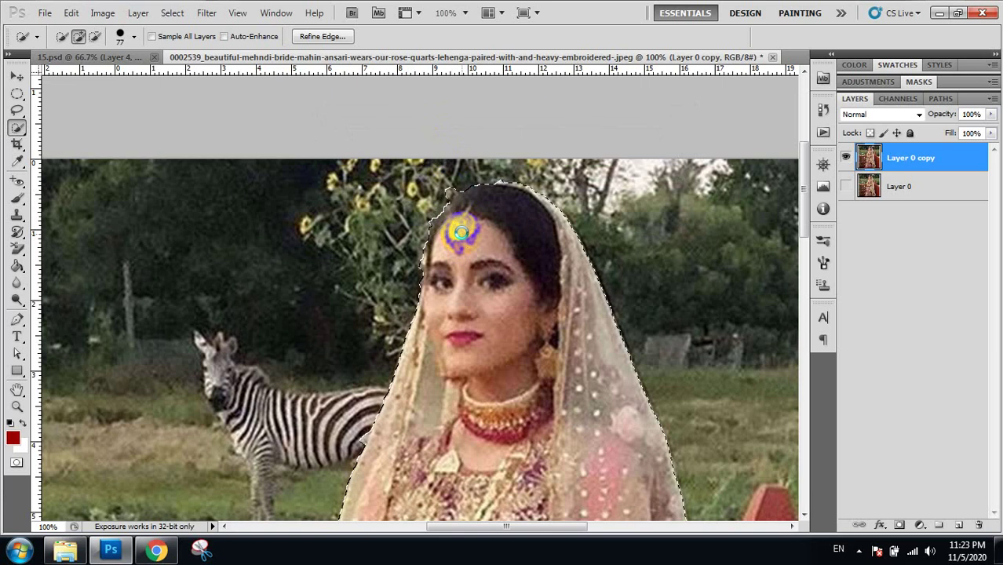
left_click(461, 232)
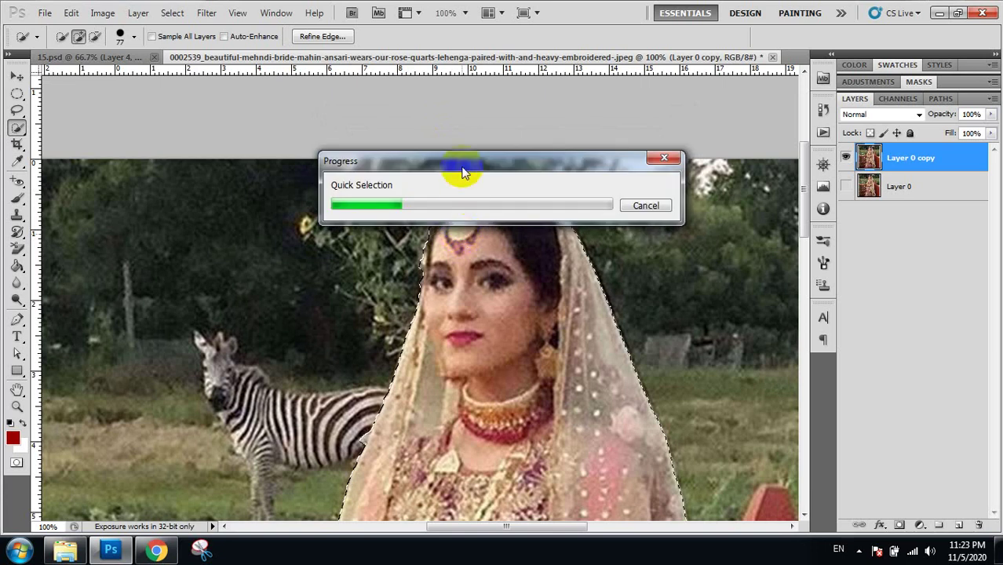
left_click_drag(459, 163, 454, 88)
left_click(463, 202)
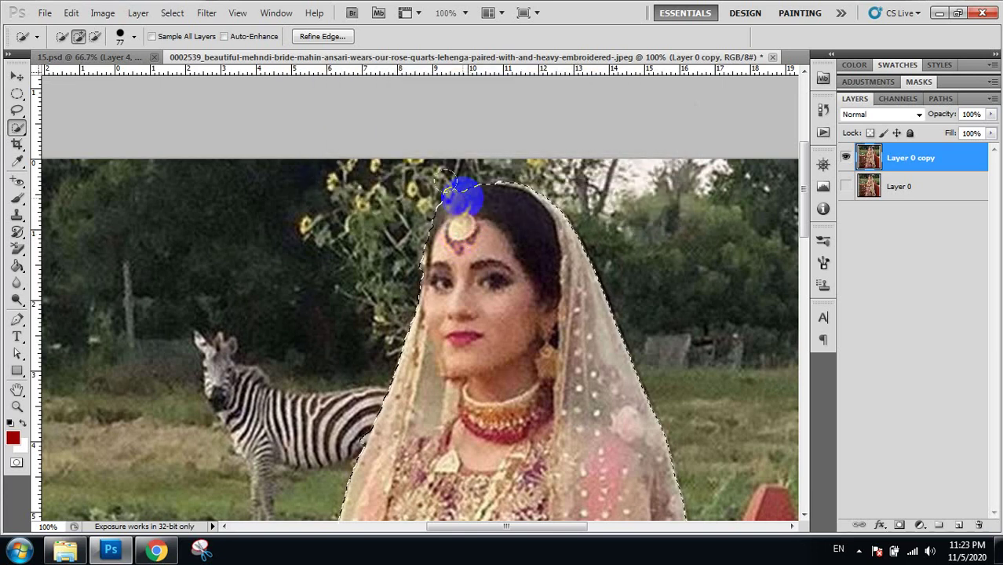
left_click(426, 181)
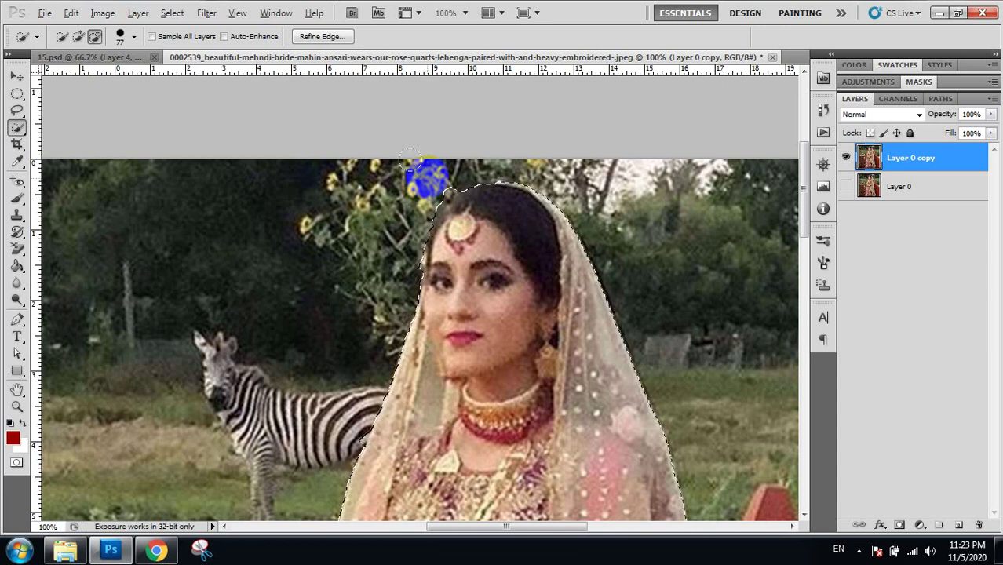
left_click(357, 230)
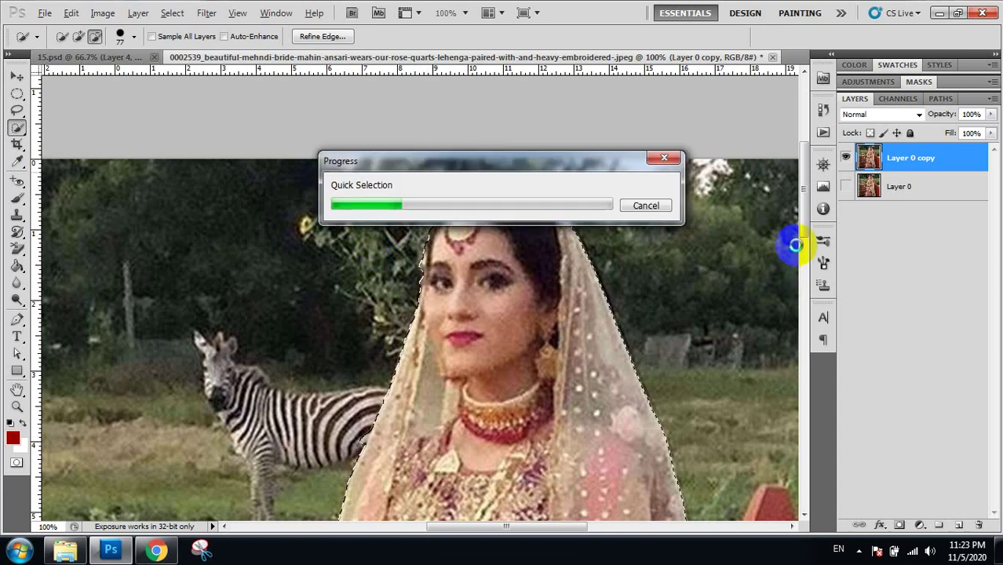
left_click_drag(374, 250, 806, 226)
Tidy the selection beside the arm, remove grass by the veil, add a missed dress patch, zoom out
scroll(809, 228, "down", 1)
scroll(812, 235, "down", 1)
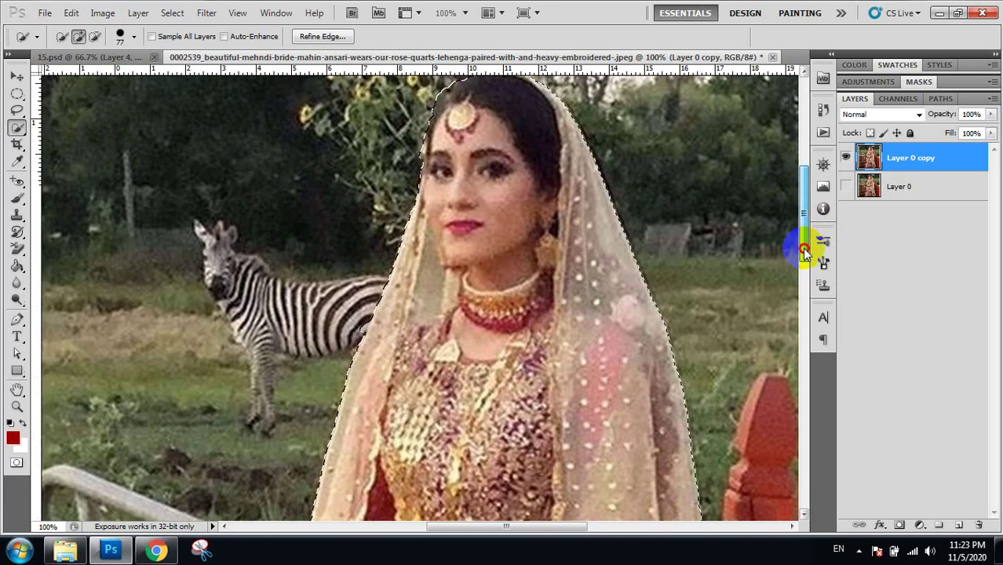
scroll(809, 250, "down", 1)
left_click_drag(805, 250, 806, 278)
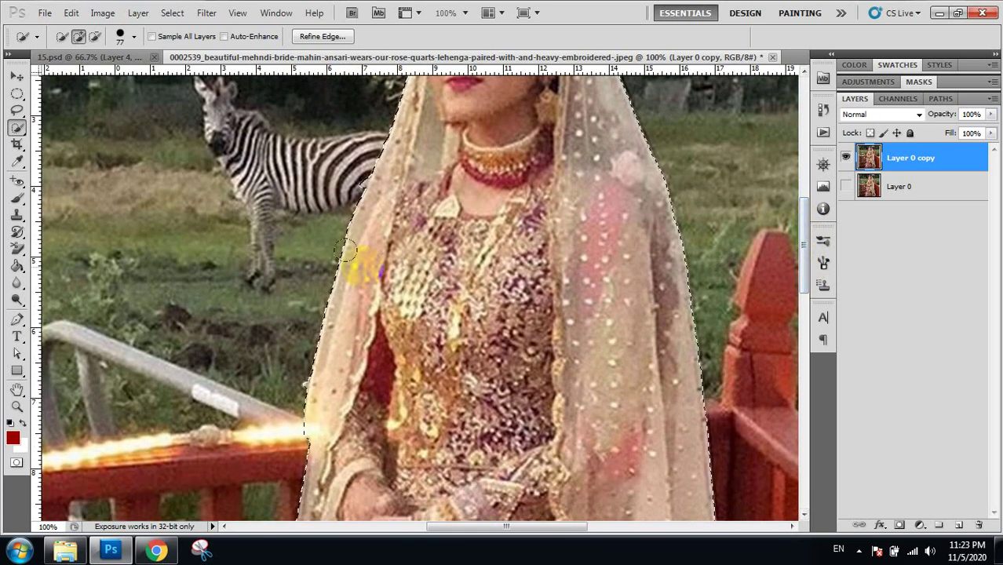
left_click_drag(277, 348, 262, 363)
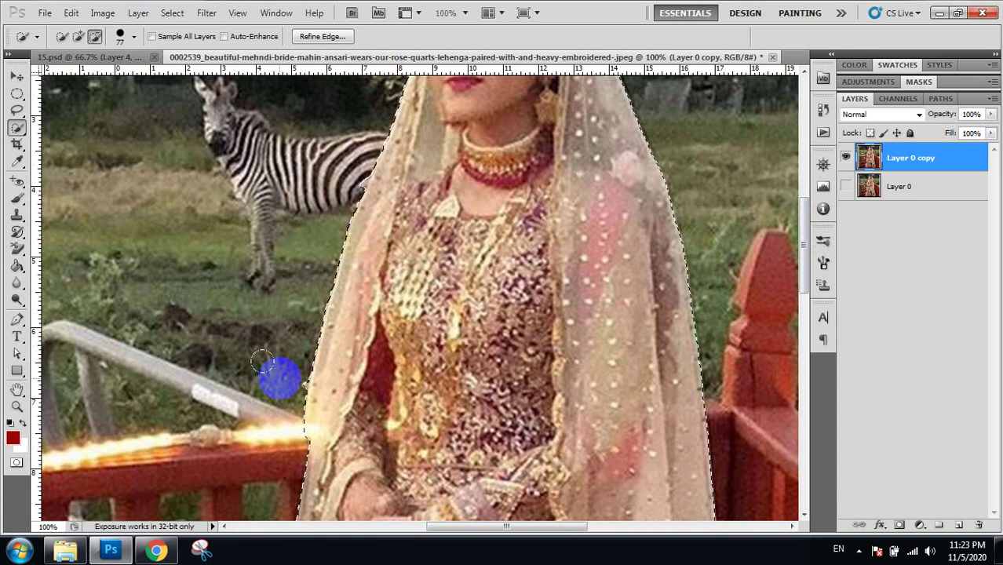
left_click_drag(262, 362, 358, 182)
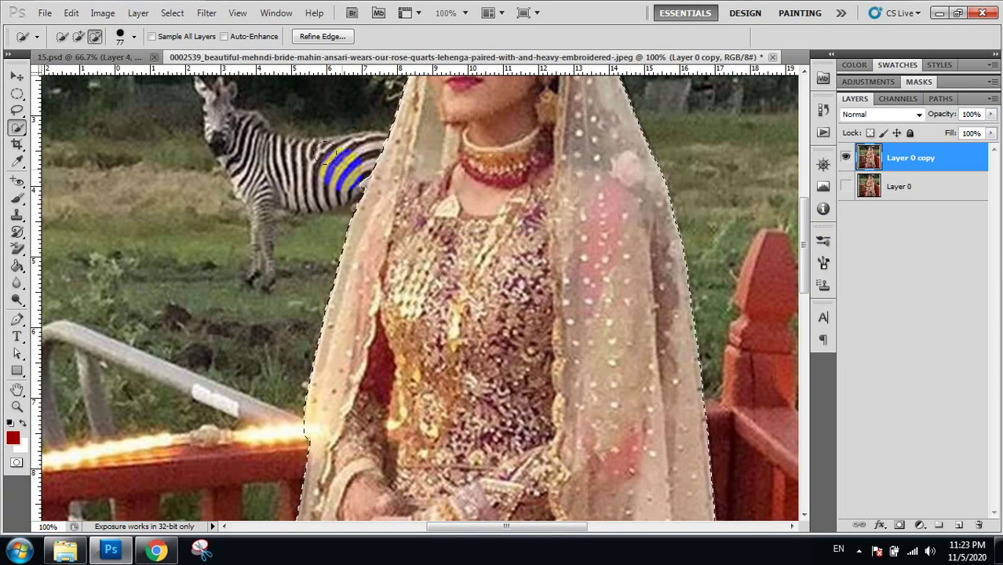
left_click(581, 369)
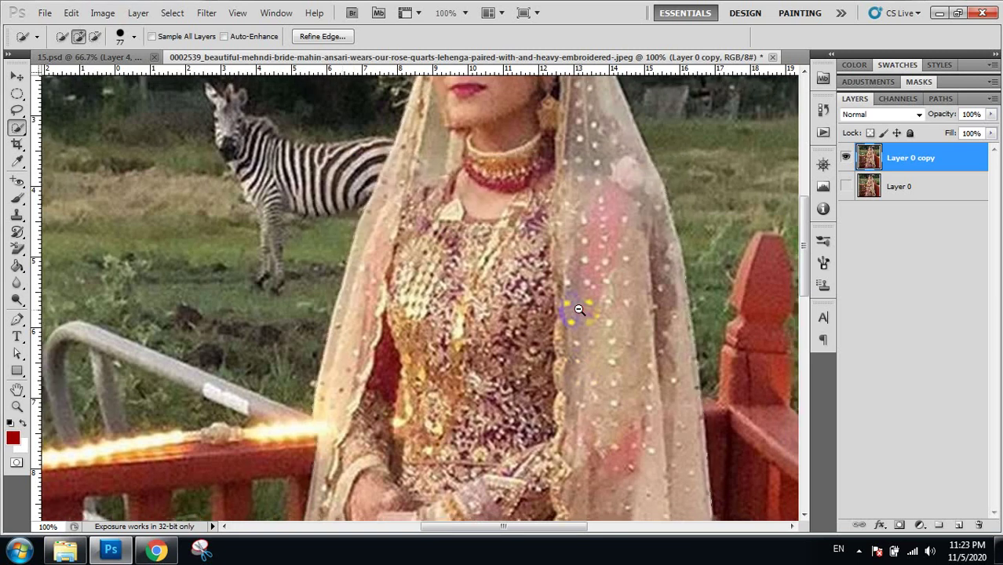
left_click(578, 310, "alt")
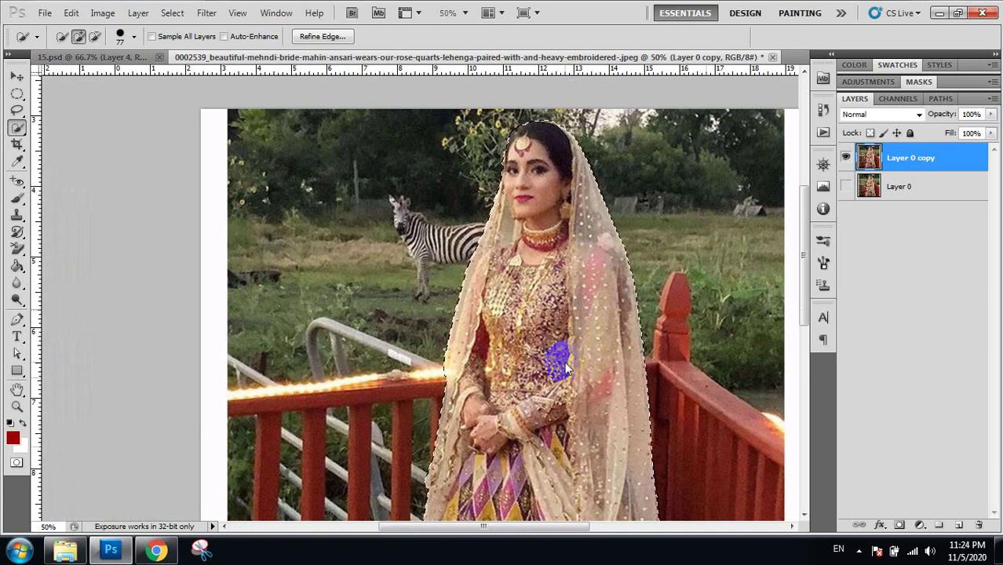
Feather the bride selection by 0.5 px and copy it onto Layer 1 with Ctrl+J
right_click(566, 366)
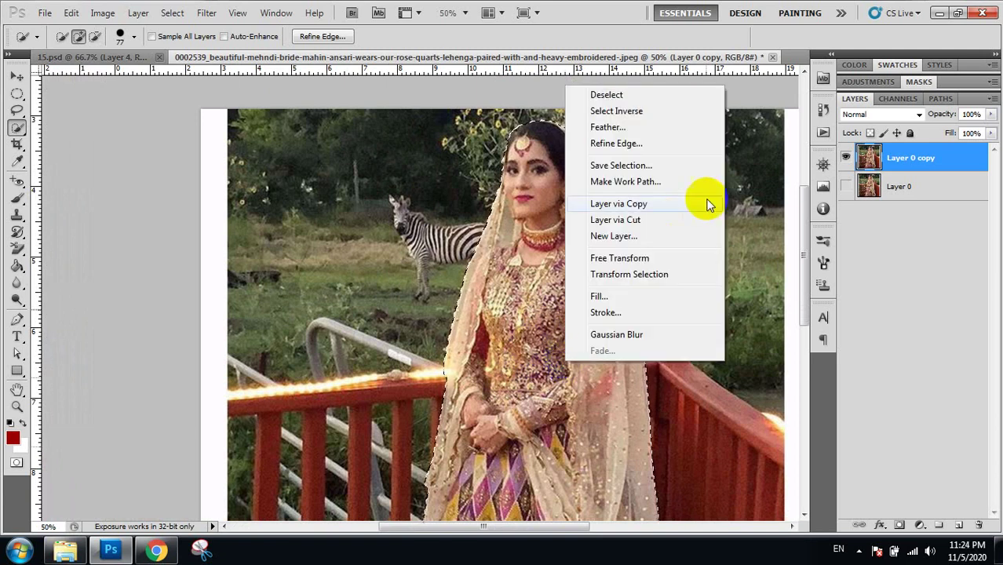
left_click(641, 127)
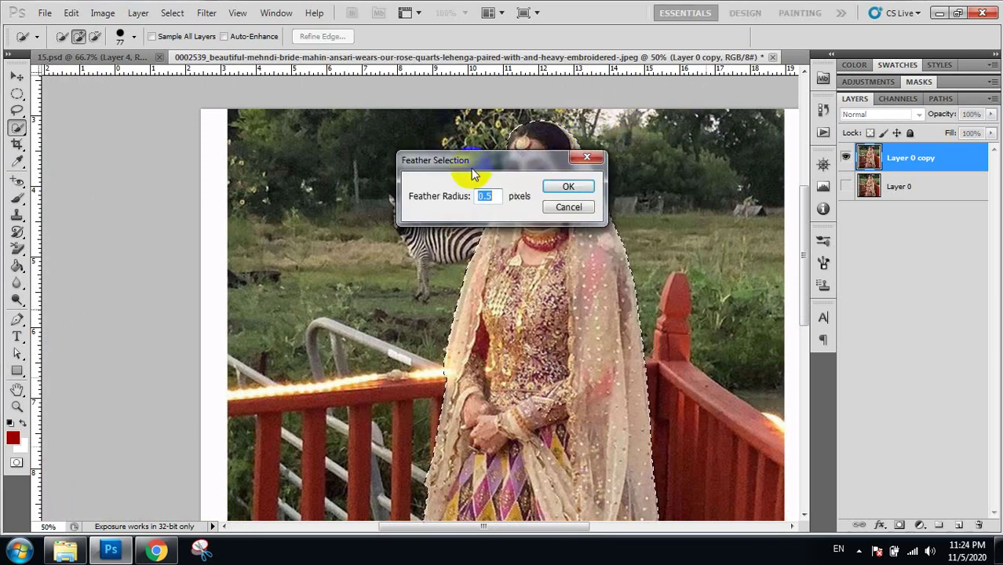
left_click(554, 186)
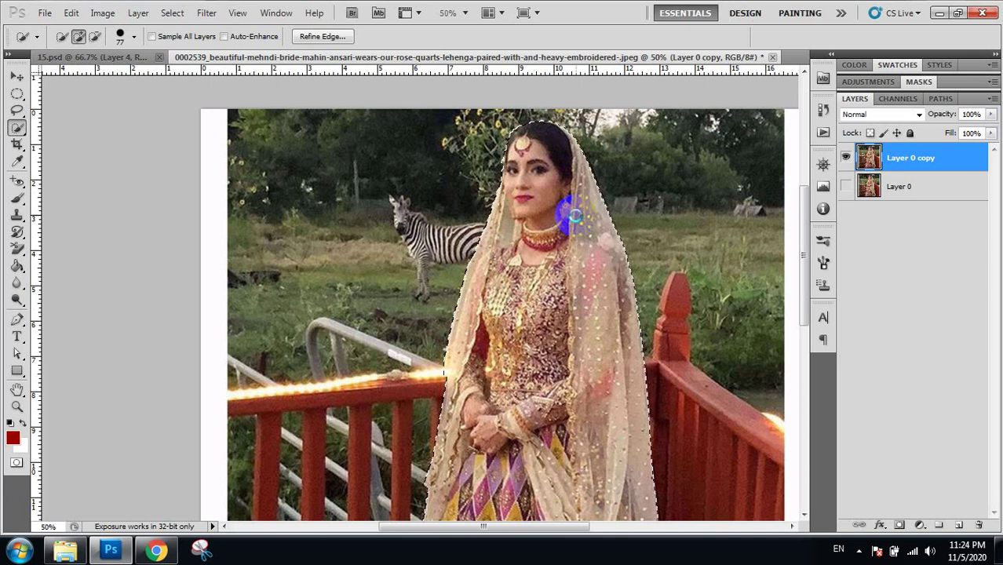
key("ctrl+j")
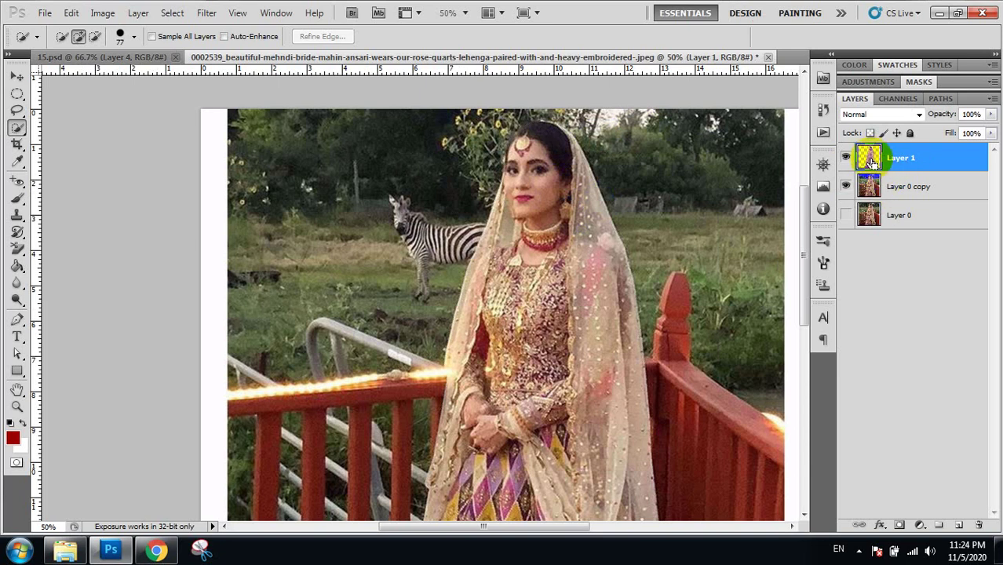
Load Layer 1's outline, make Layer 0 copy active, and invert the selection to the background
left_click(871, 161, "ctrl")
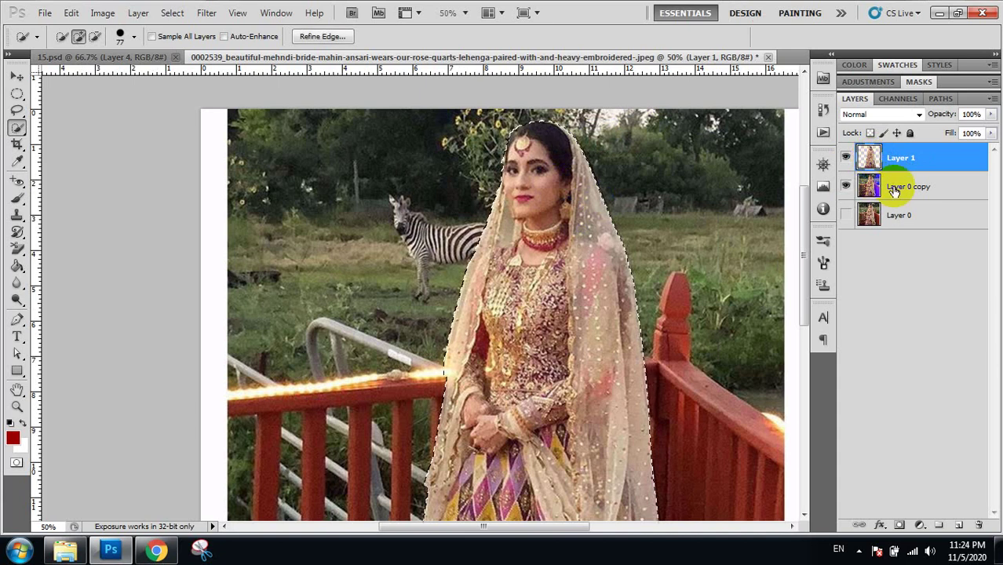
left_click(895, 191)
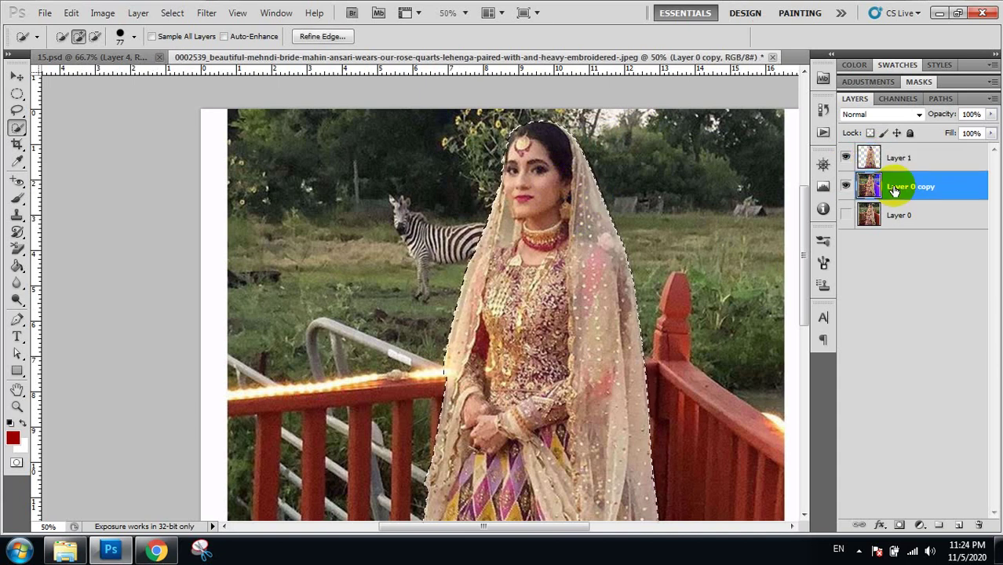
key("ctrl+shift+i")
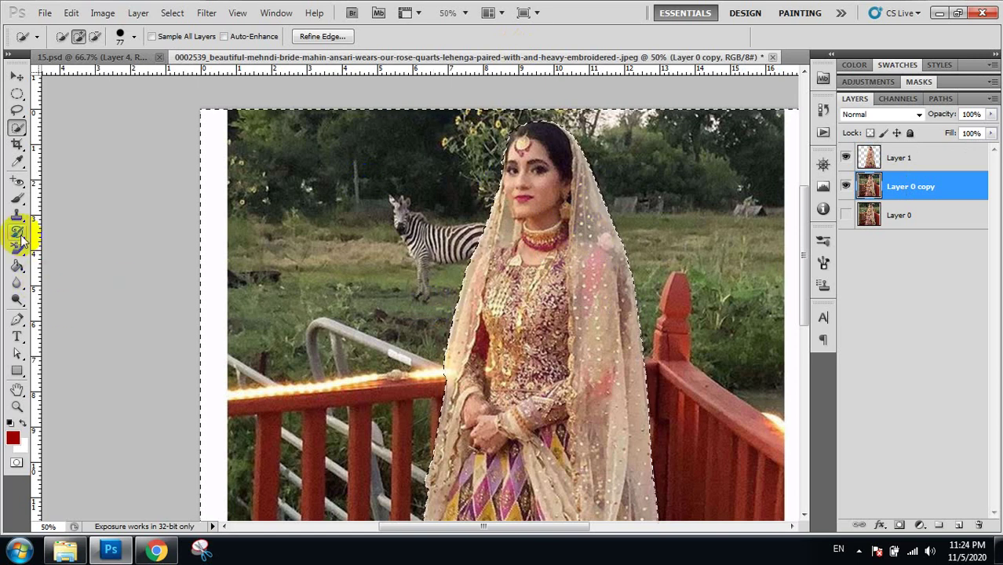
Set up the Blur tool at 100% strength with a 110 px brush
left_click(17, 282)
right_click(17, 282)
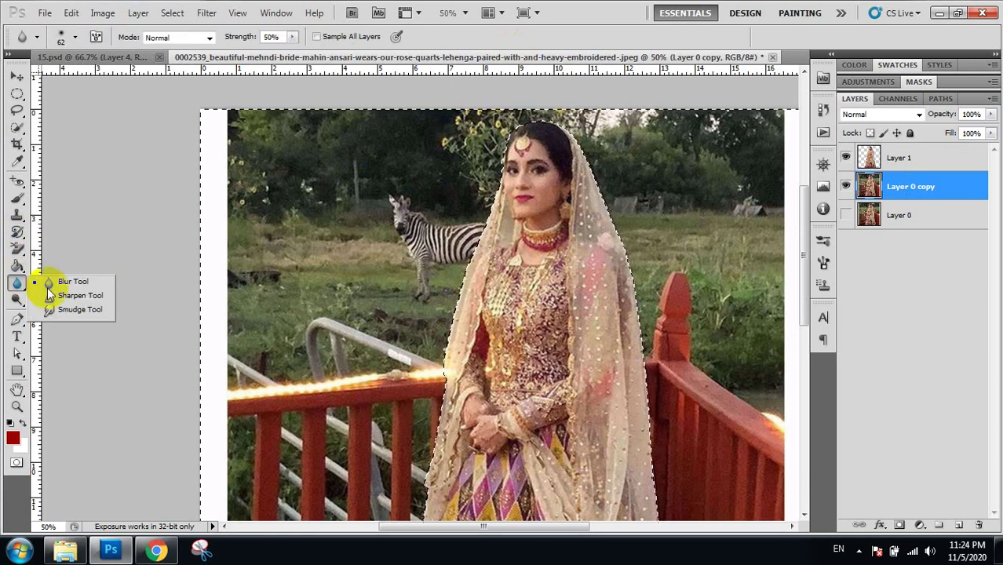
left_click(73, 281)
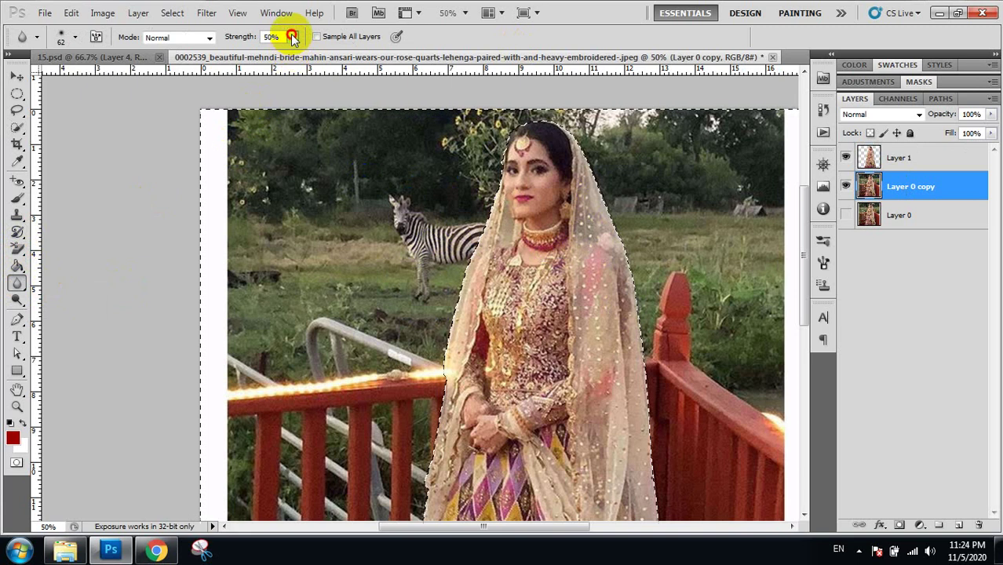
left_click(292, 37)
left_click_drag(292, 51, 369, 55)
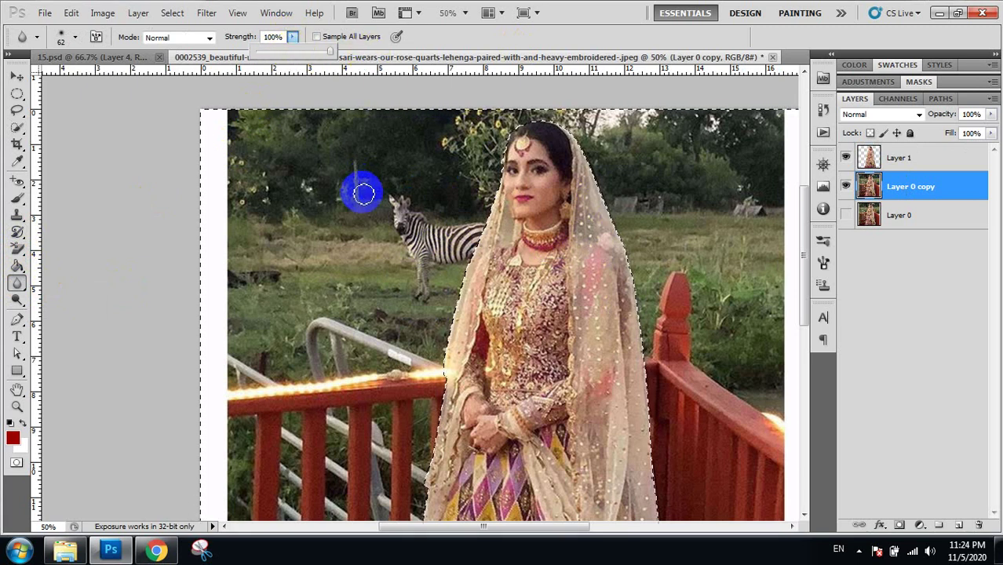
left_click(76, 39)
left_click_drag(74, 77, 99, 76)
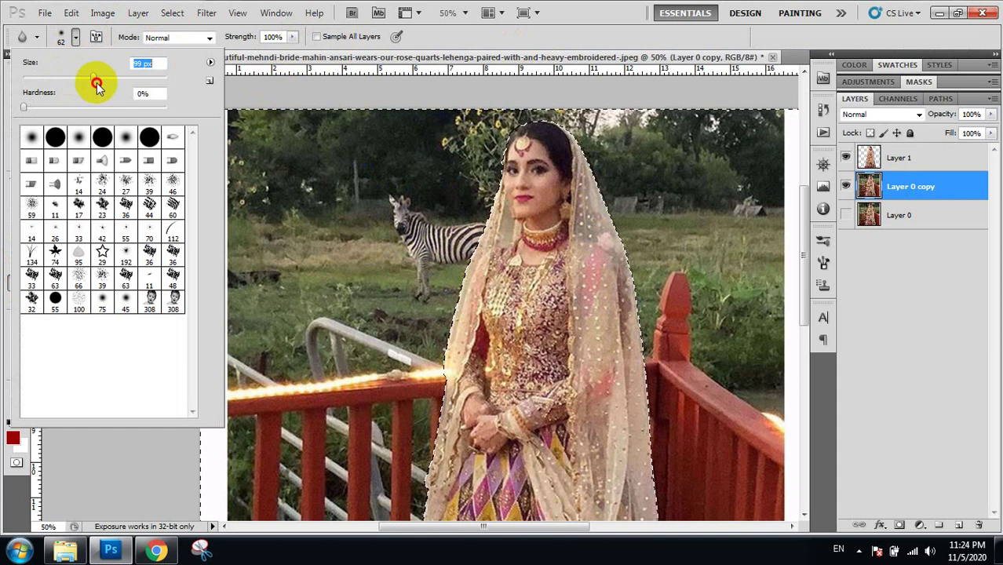
left_click(399, 223)
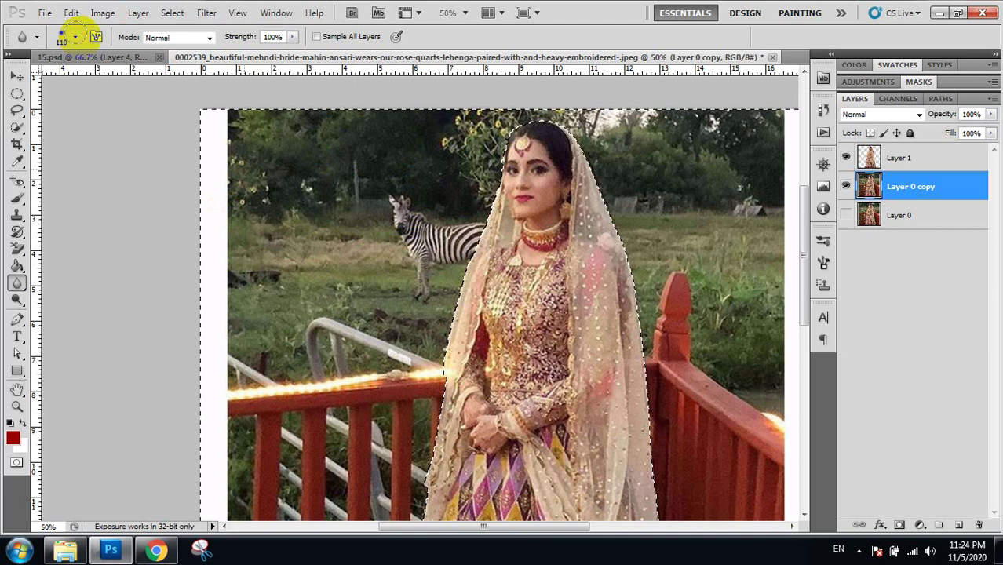
left_click(67, 37)
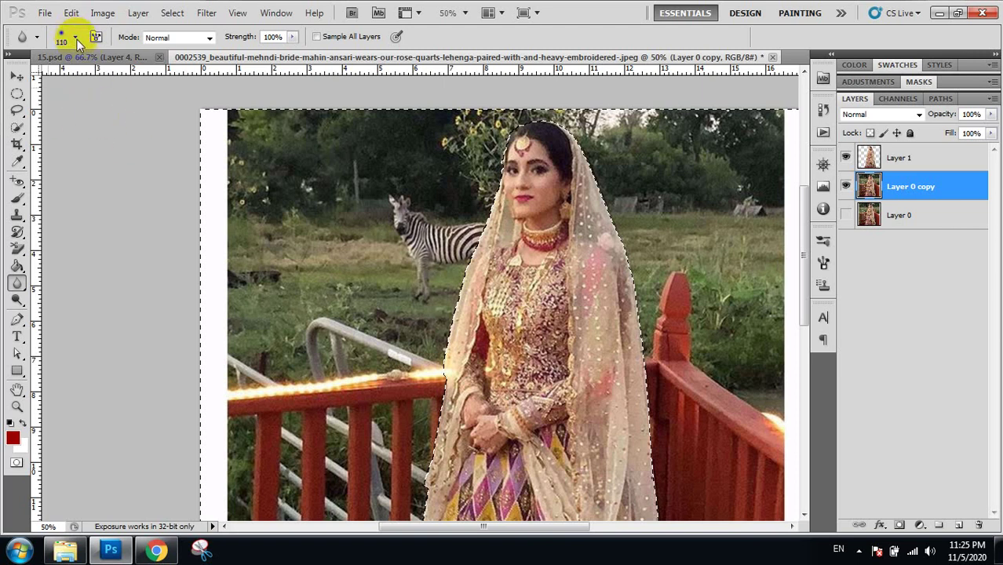
Enlarge the Blur brush to 463 px with 0% hardness
left_click(76, 37)
left_click(75, 38)
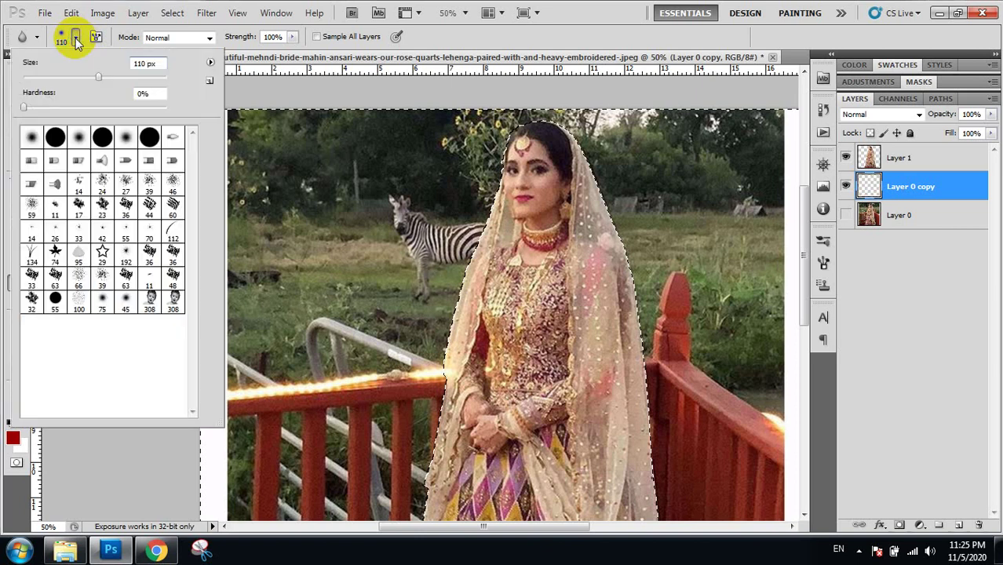
left_click(75, 38)
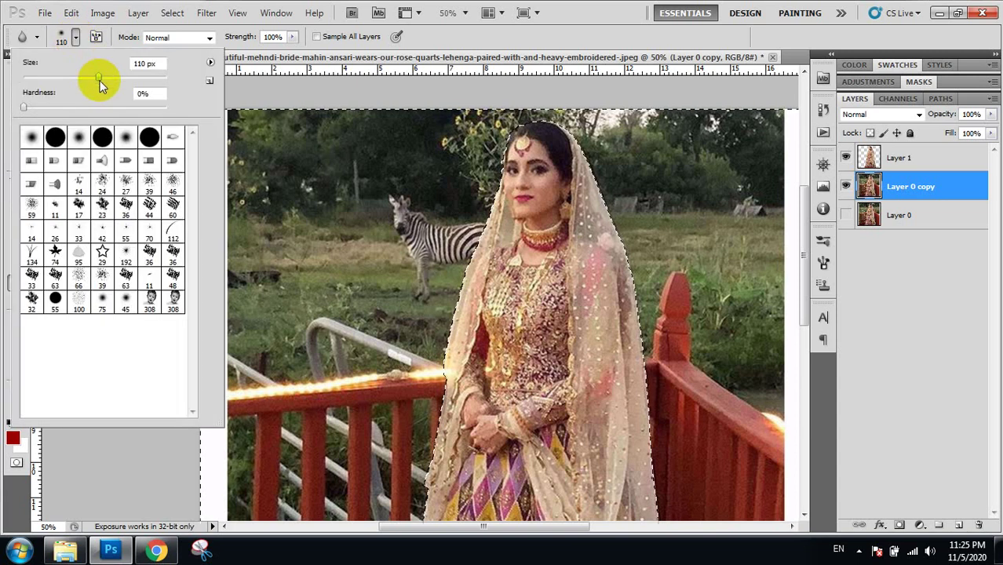
left_click_drag(98, 76, 158, 78)
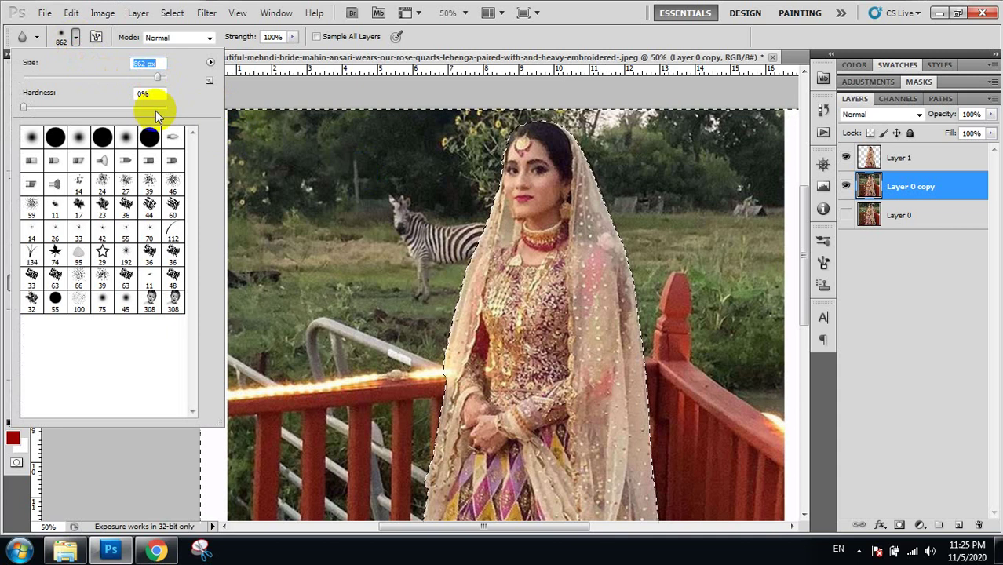
left_click_drag(154, 82, 150, 78)
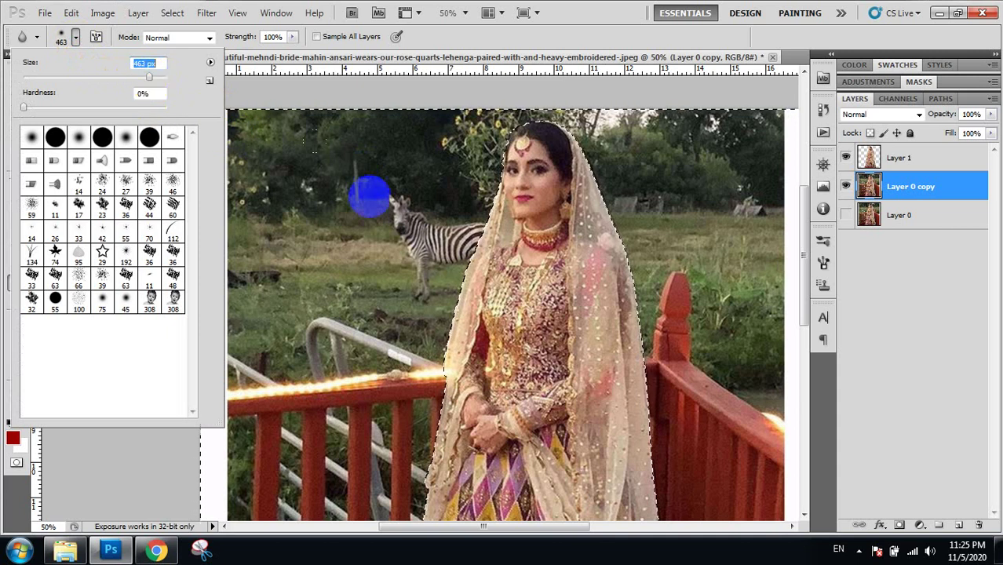
key("Return")
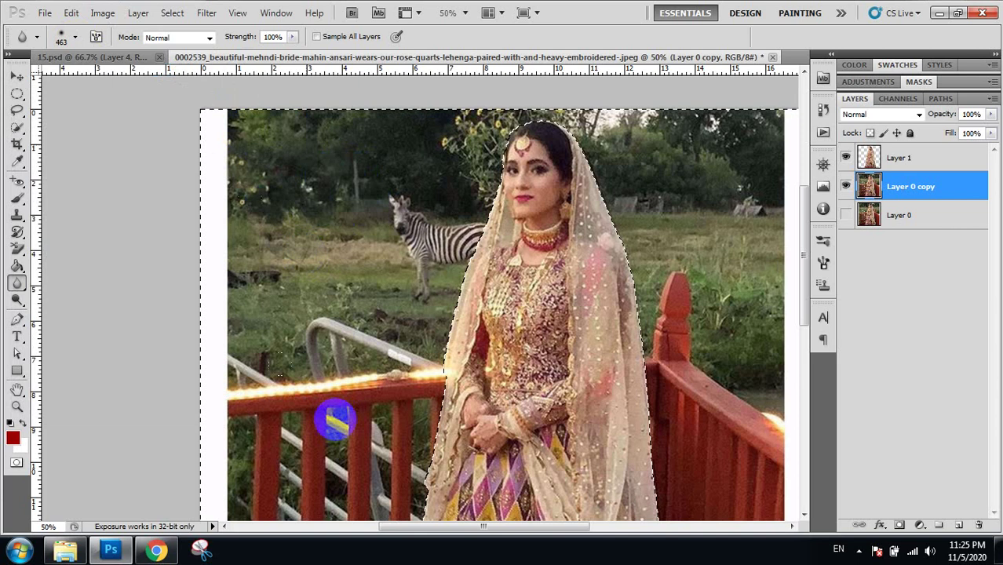
Blur the red railing, its posts and the zebra in the background
left_click(362, 383)
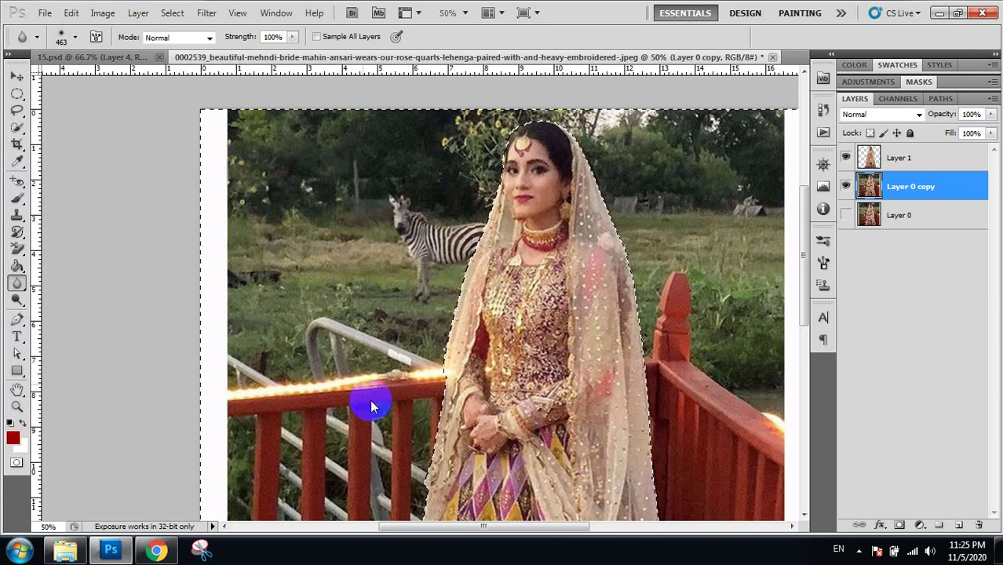
mouse_move(372, 406)
left_mouse_down()
mouse_move(330, 420)
mouse_move(330, 453)
left_mouse_up()
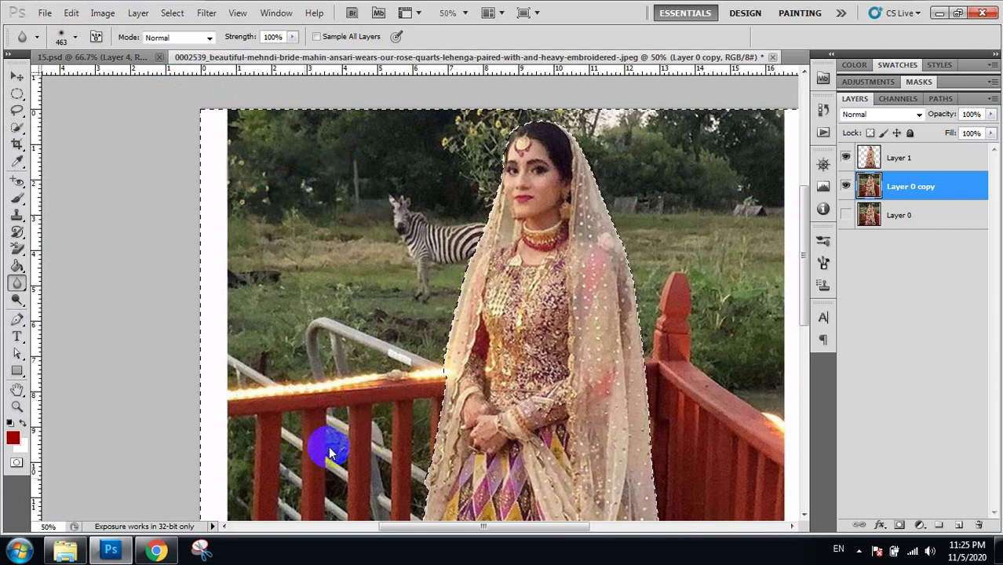
mouse_move(328, 446)
left_mouse_down()
mouse_move(286, 464)
mouse_move(278, 412)
mouse_move(358, 406)
mouse_move(365, 476)
left_mouse_up()
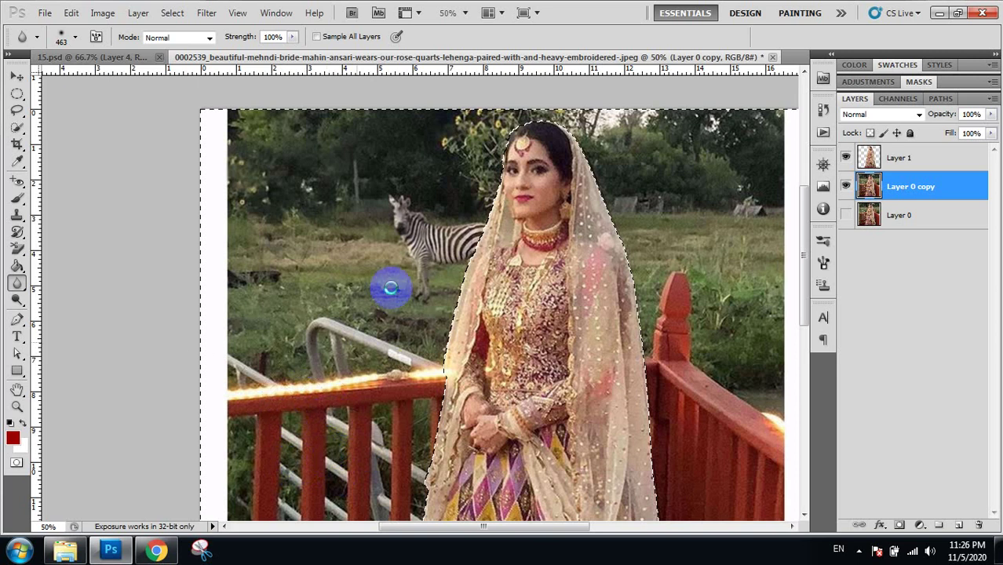
left_click_drag(438, 302, 424, 238)
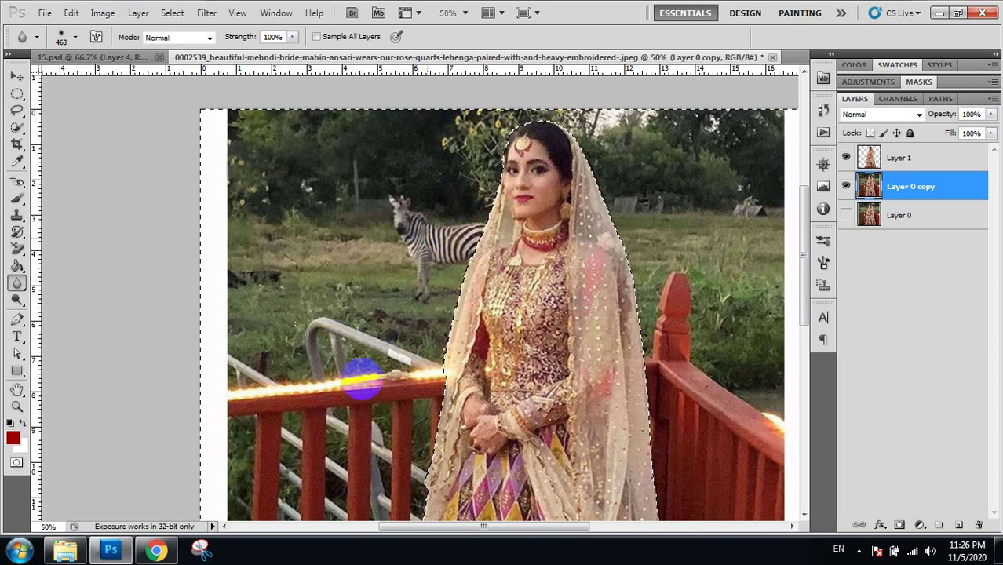
mouse_move(361, 380)
left_mouse_down()
mouse_move(354, 254)
mouse_move(642, 230)
mouse_move(699, 296)
mouse_move(713, 414)
mouse_move(705, 376)
left_mouse_up()
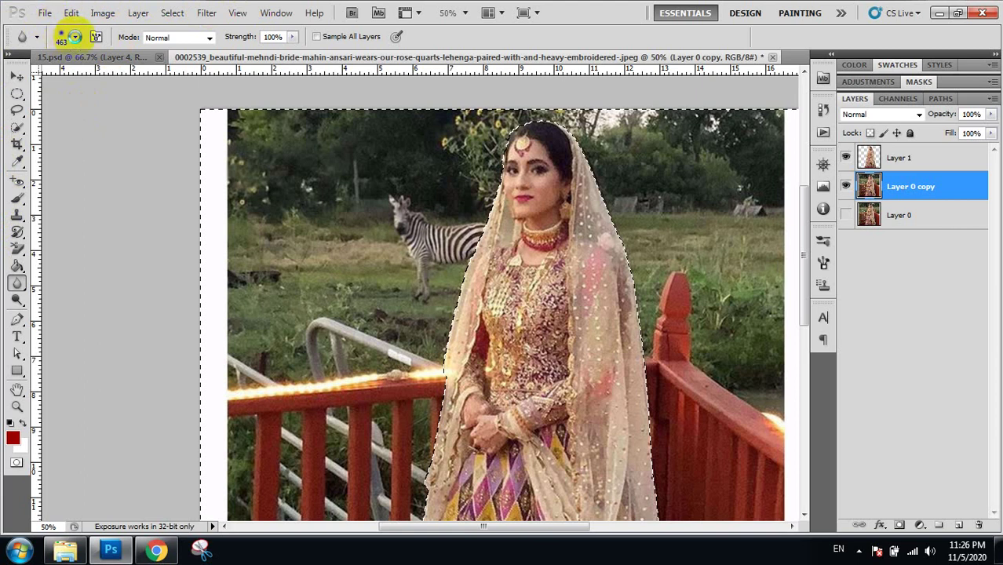
Apply a 13.9-pixel Gaussian Blur to the selected background on Layer 0 copy
left_click(74, 37)
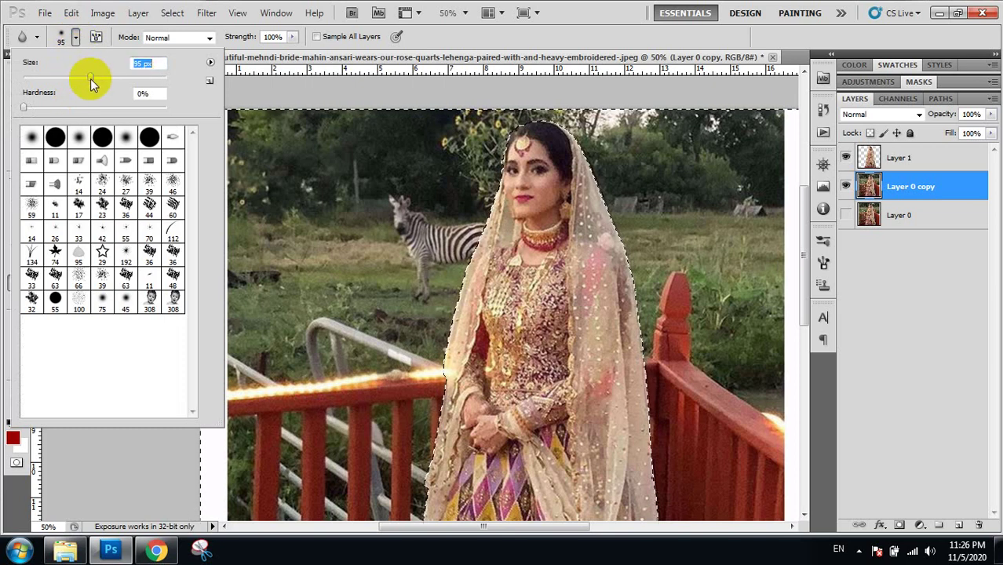
left_click(208, 14)
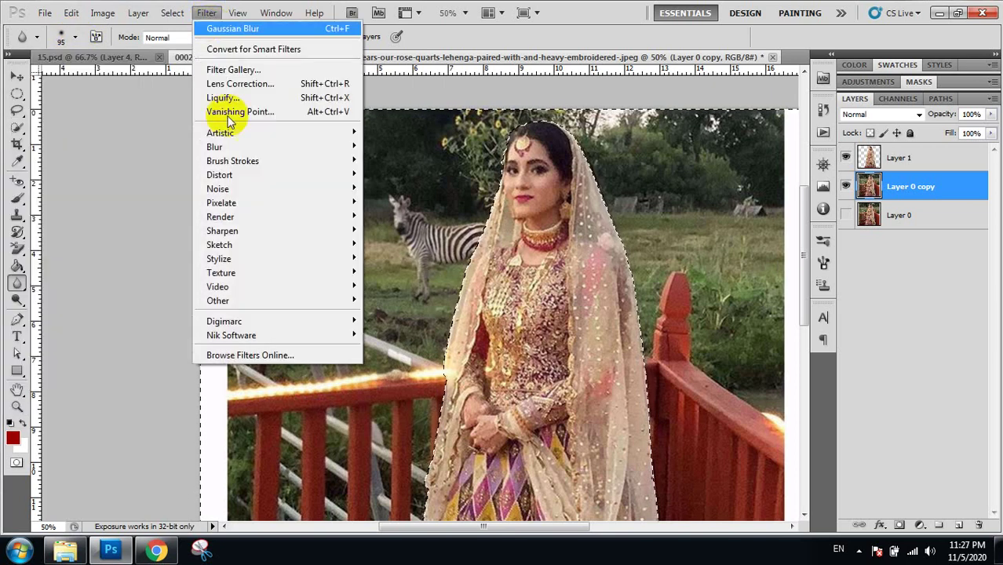
mouse_move(235, 147)
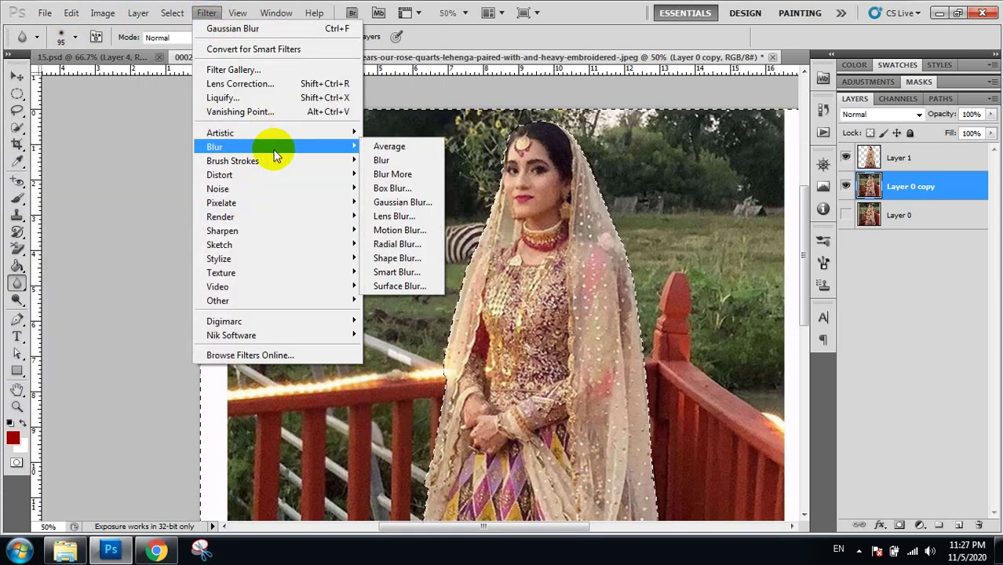
left_click(395, 205)
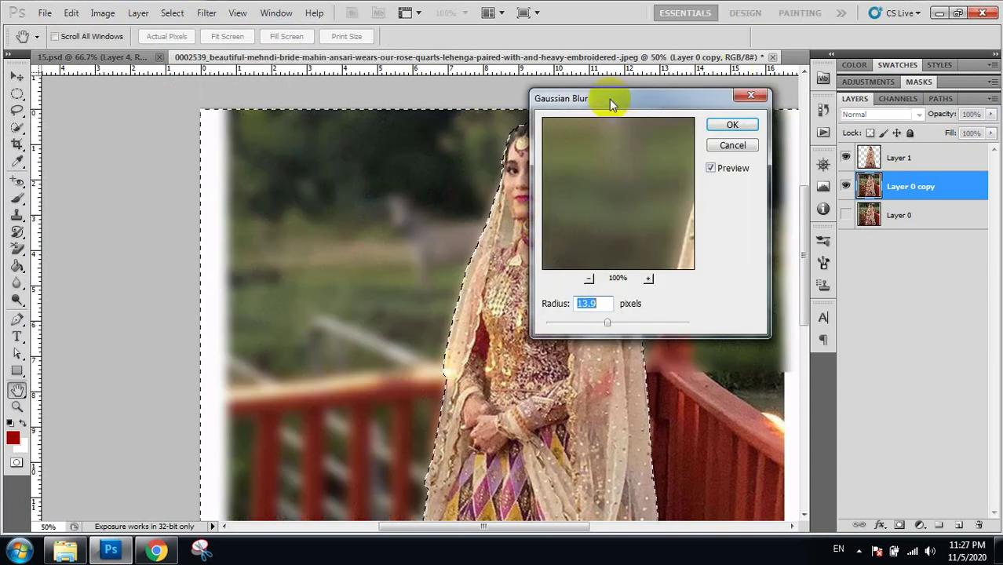
left_click_drag(610, 99, 654, 91)
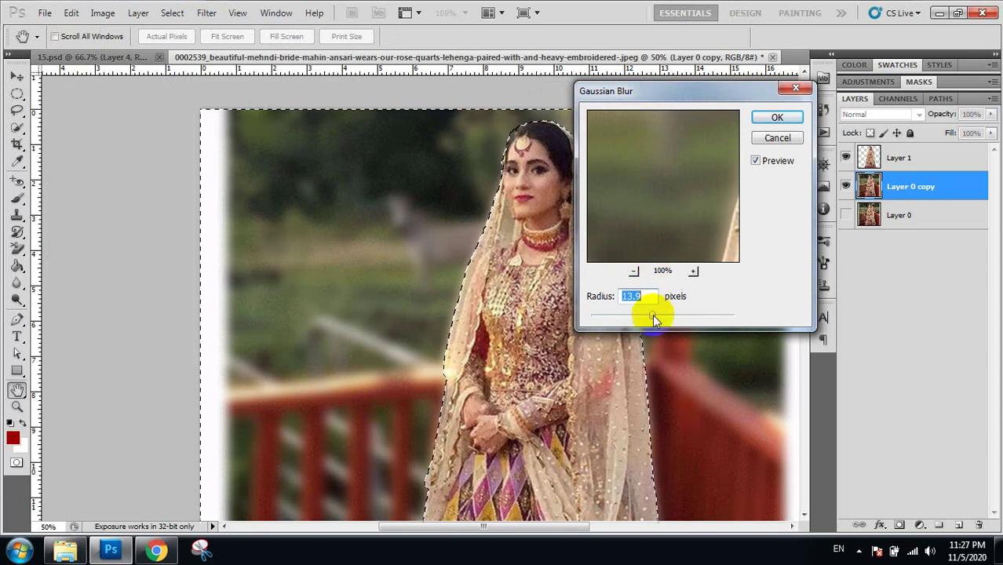
mouse_move(651, 315)
left_mouse_down()
mouse_move(638, 317)
mouse_move(652, 315)
left_mouse_up()
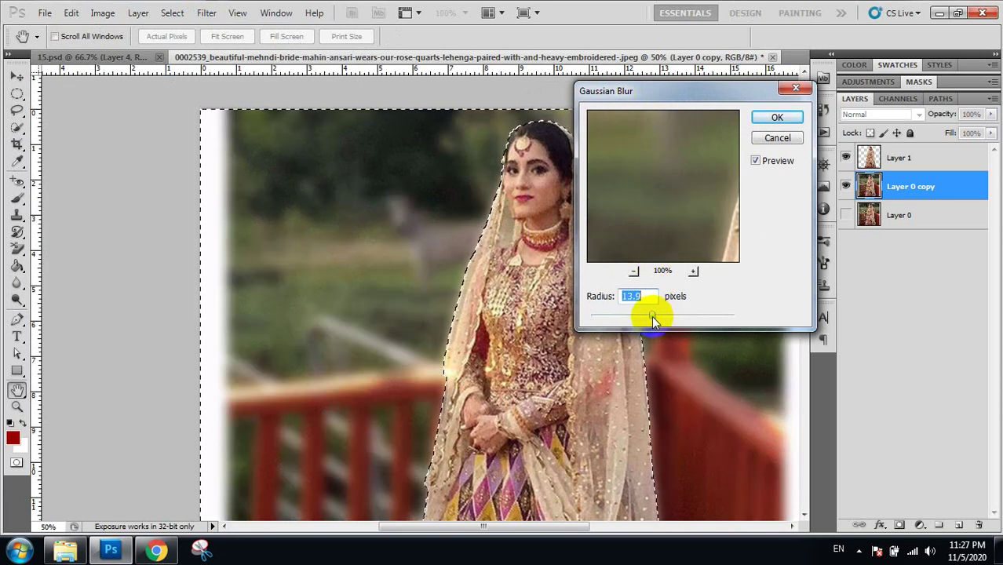
left_click(776, 118)
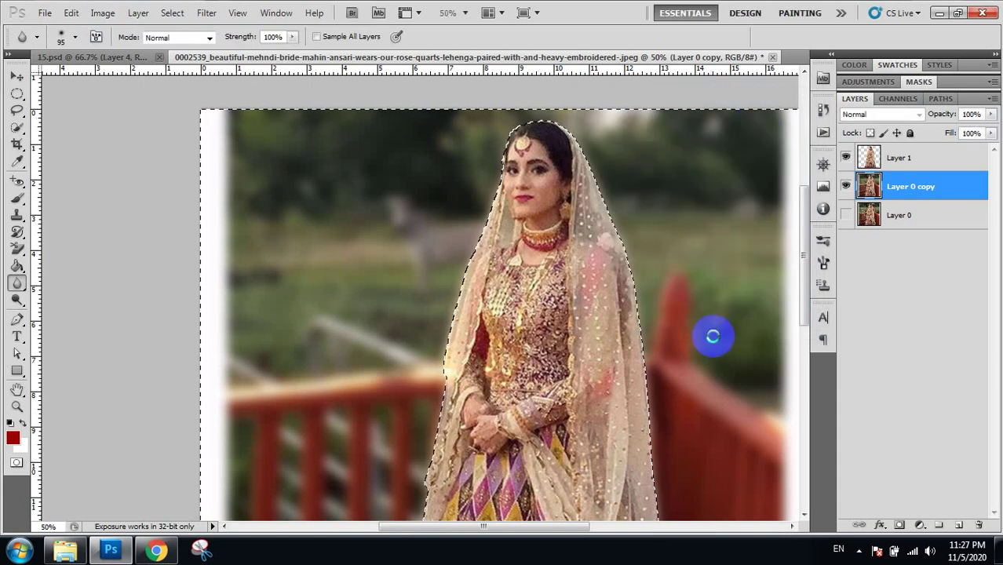
Deselect, show Layer 1 and merge it with Layer 0 copy into Layer 1
left_click(927, 189)
key("ctrl+d")
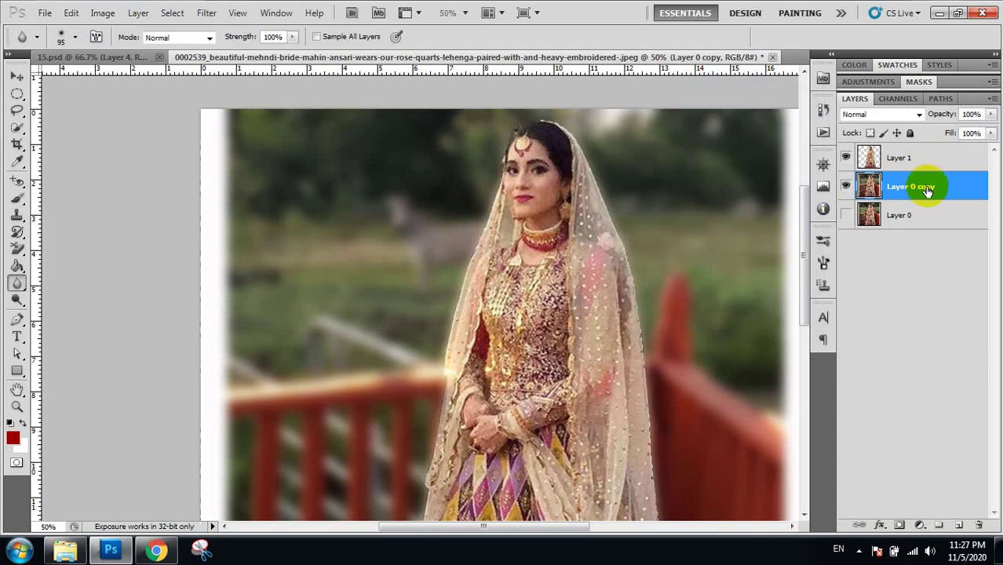
left_click(720, 298, "alt")
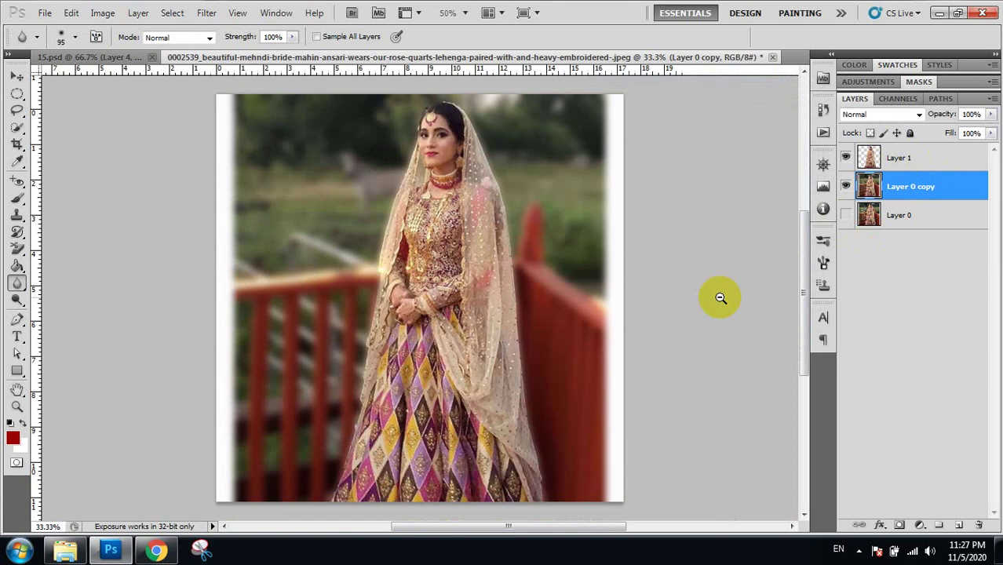
left_click(846, 158)
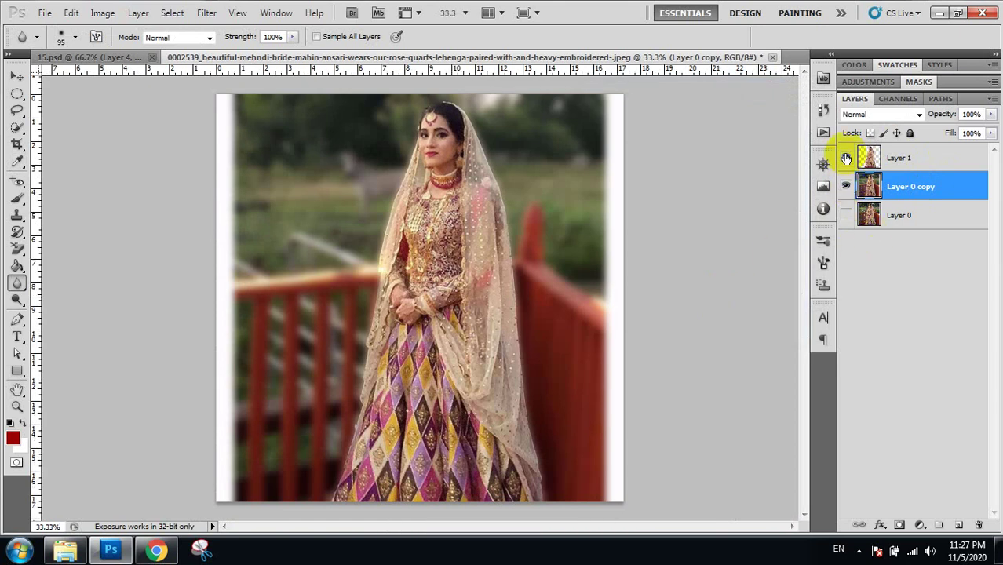
left_click(899, 163, "ctrl")
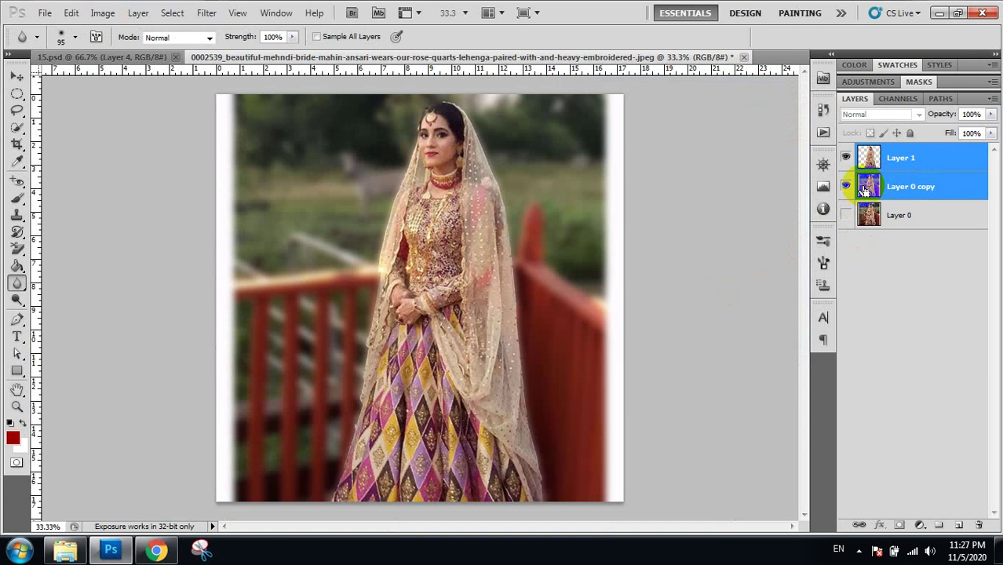
key("ctrl+e")
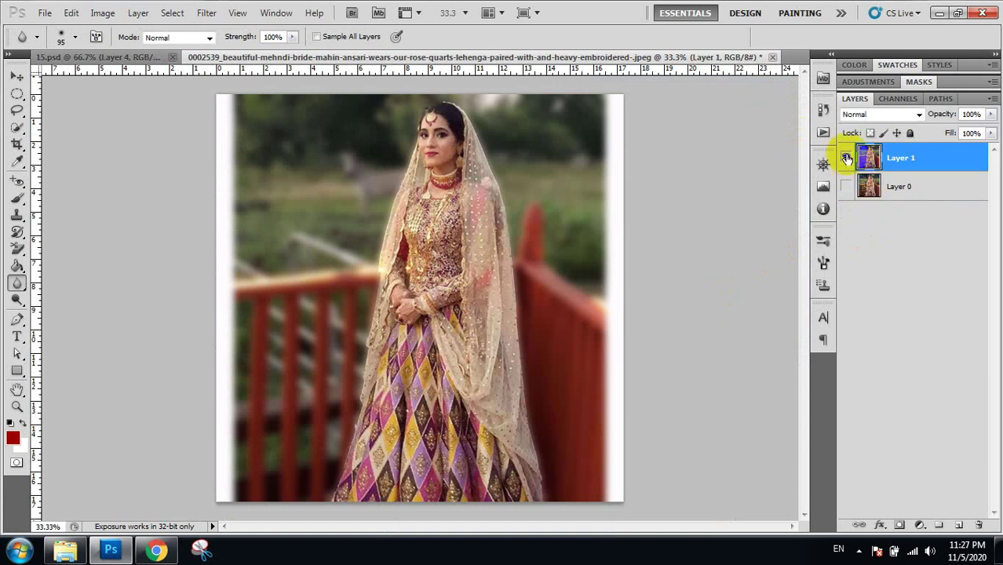
Toggle Layer 1 on and off to compare the blurred and sharp versions, then select Layer 0
left_click(847, 158)
left_click(846, 186)
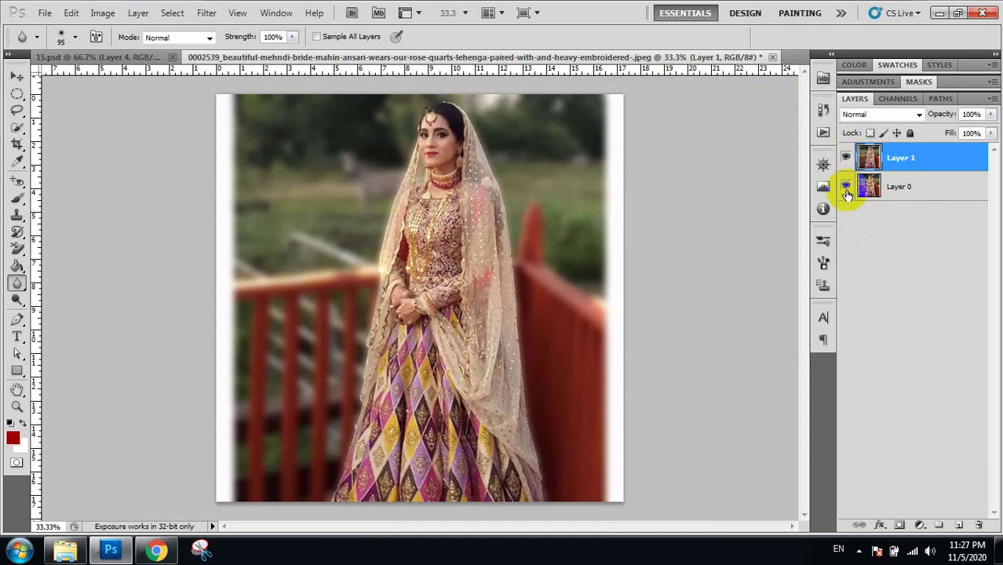
left_click(846, 161)
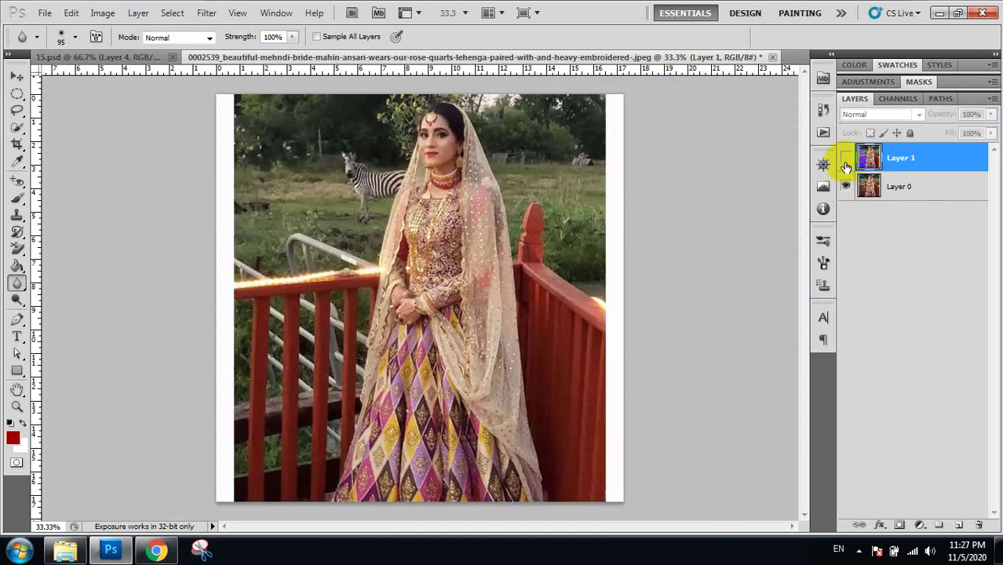
left_click(846, 160)
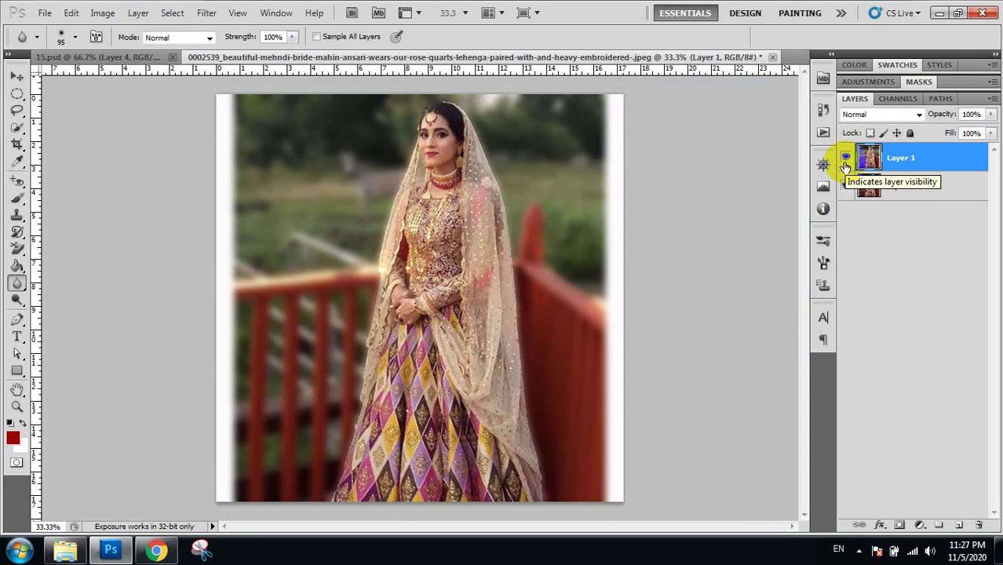
left_click(845, 160)
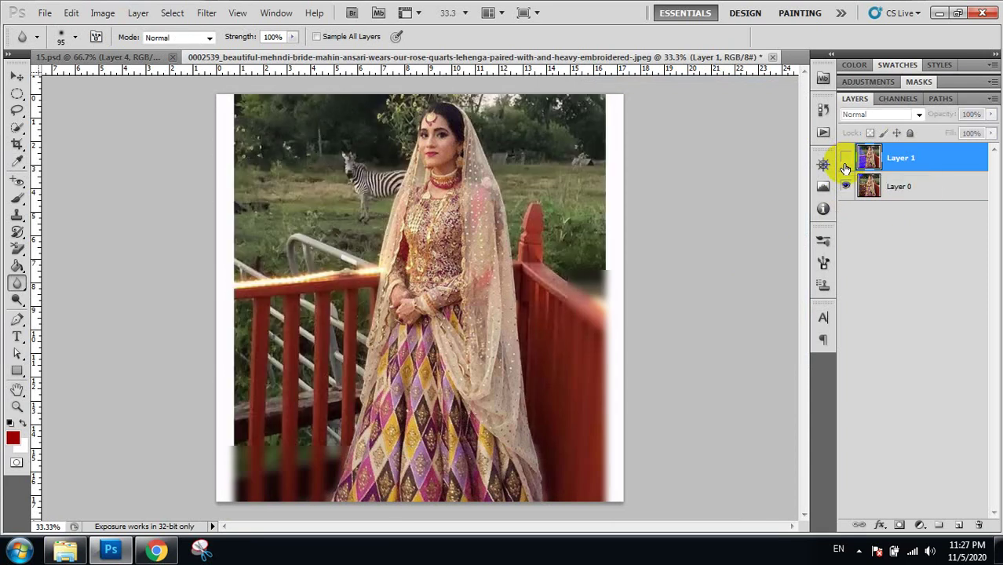
left_click(846, 160)
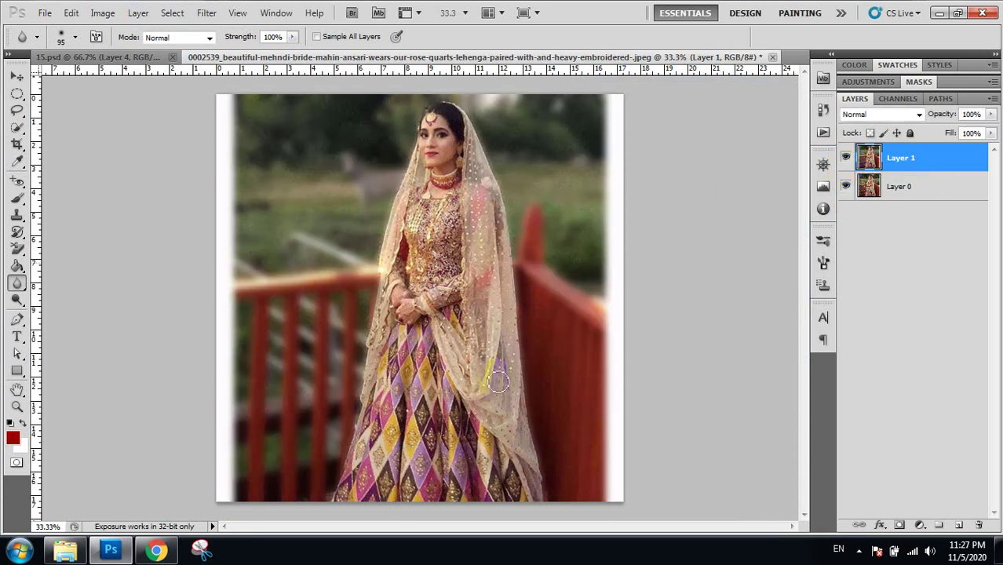
left_click(895, 187)
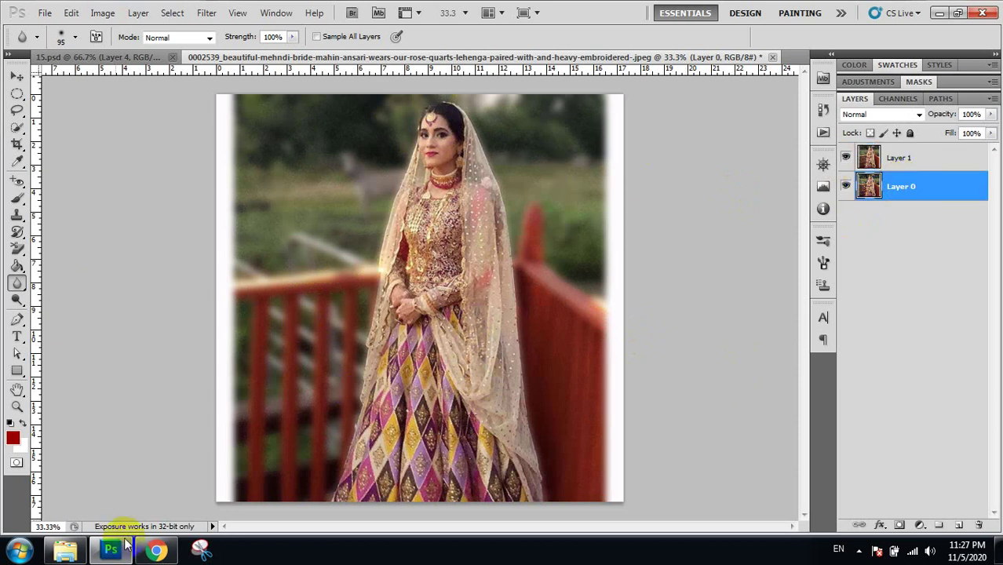
left_click(65, 550)
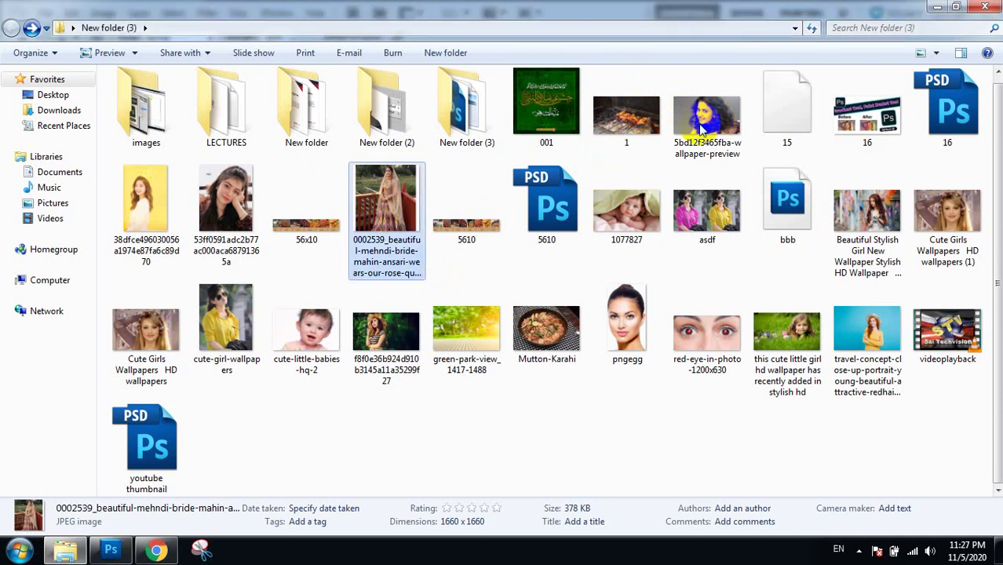
left_click(701, 143)
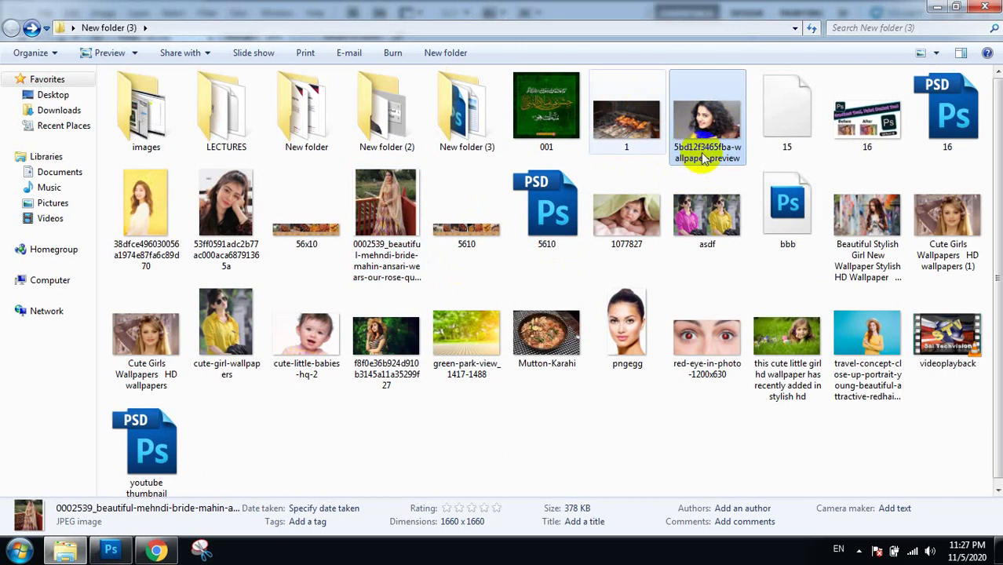
left_click_drag(704, 159, 701, 135)
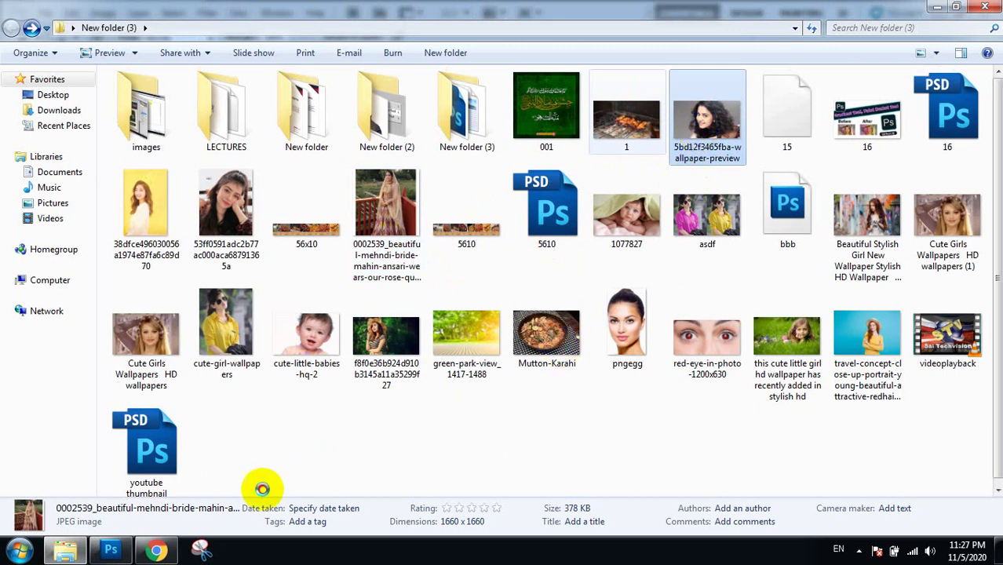
left_click(142, 522)
left_click_drag(142, 522, 118, 554)
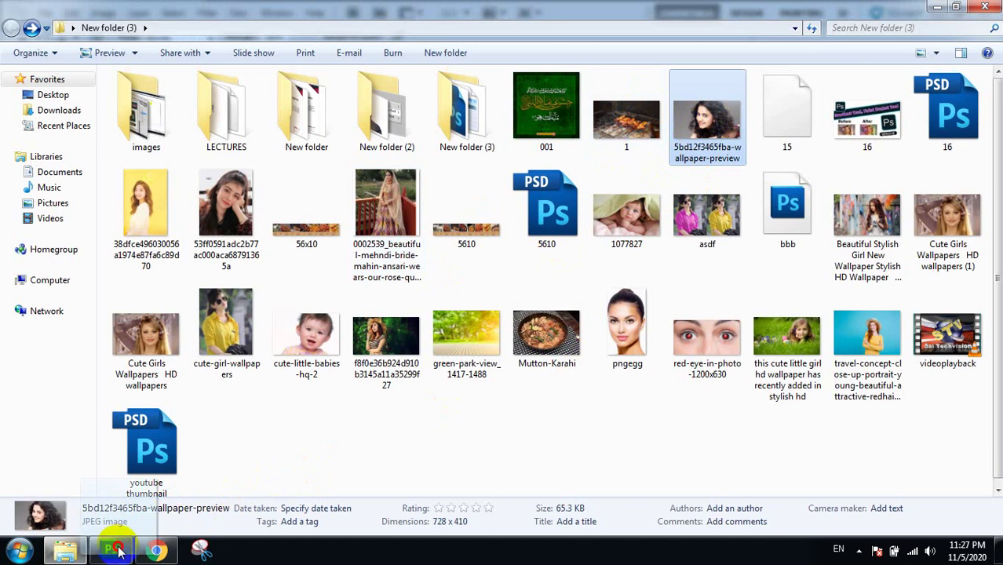
left_click(118, 552)
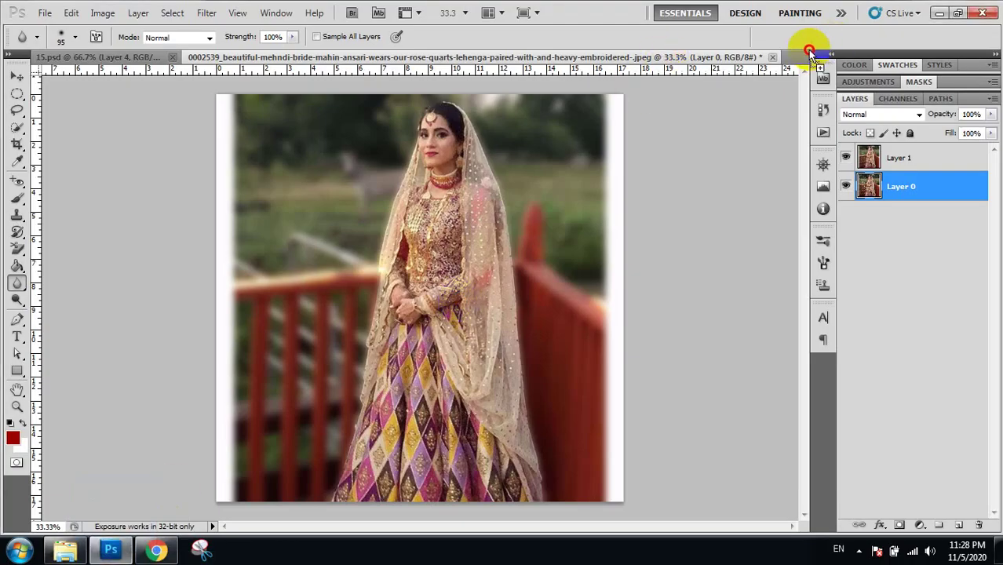
Open 5bd12f3465fba-wallpaper-preview.jpg and blur the woman's eyes, mouth corner, forehead, cheek and chin
left_click_drag(810, 53, 791, 62)
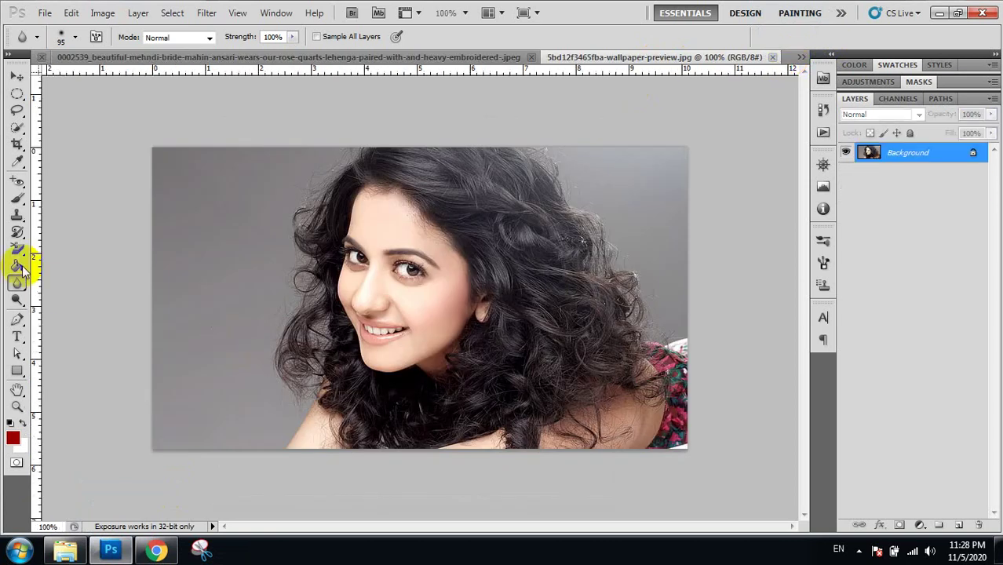
left_click(356, 258)
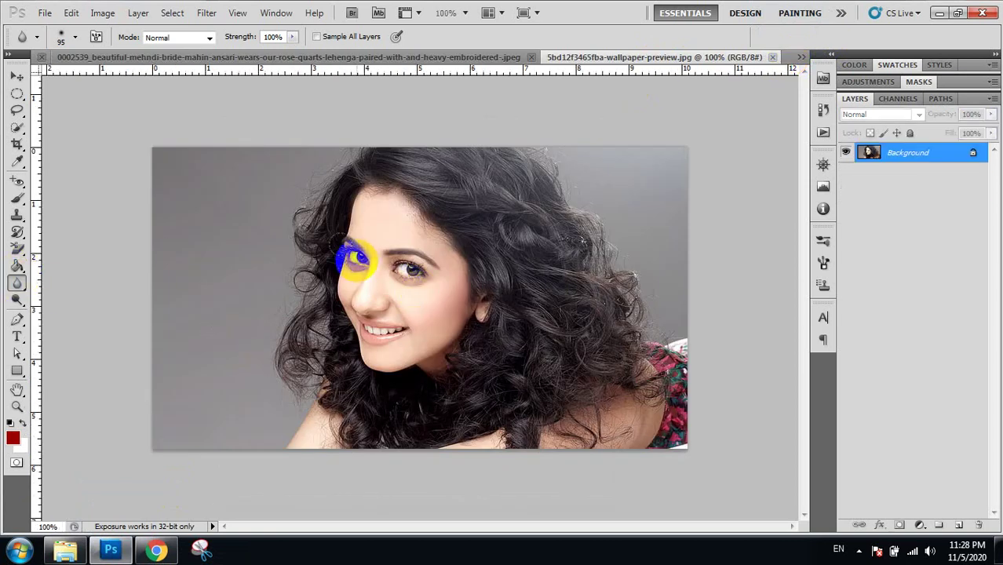
left_click(356, 258)
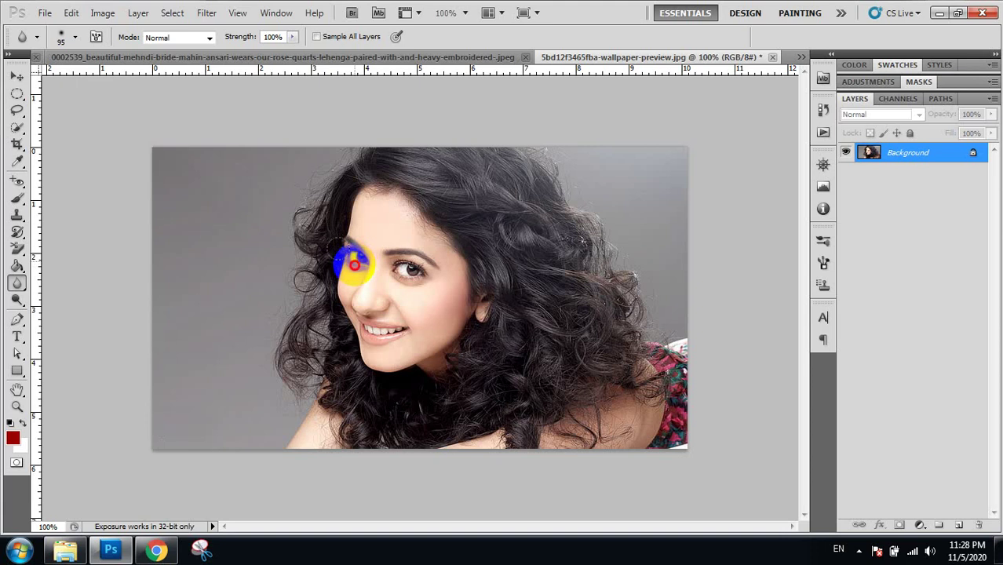
left_click(409, 270)
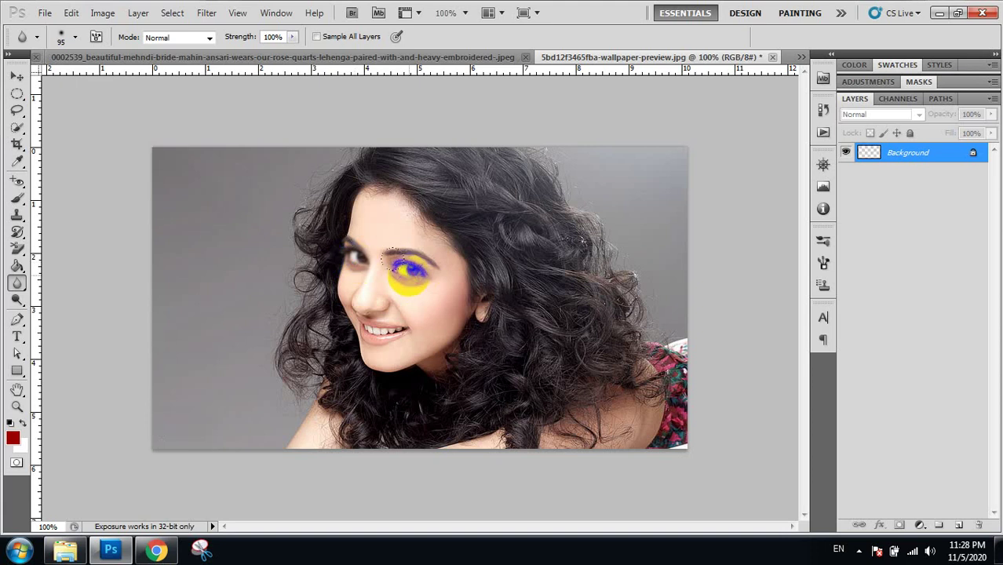
left_click(350, 339)
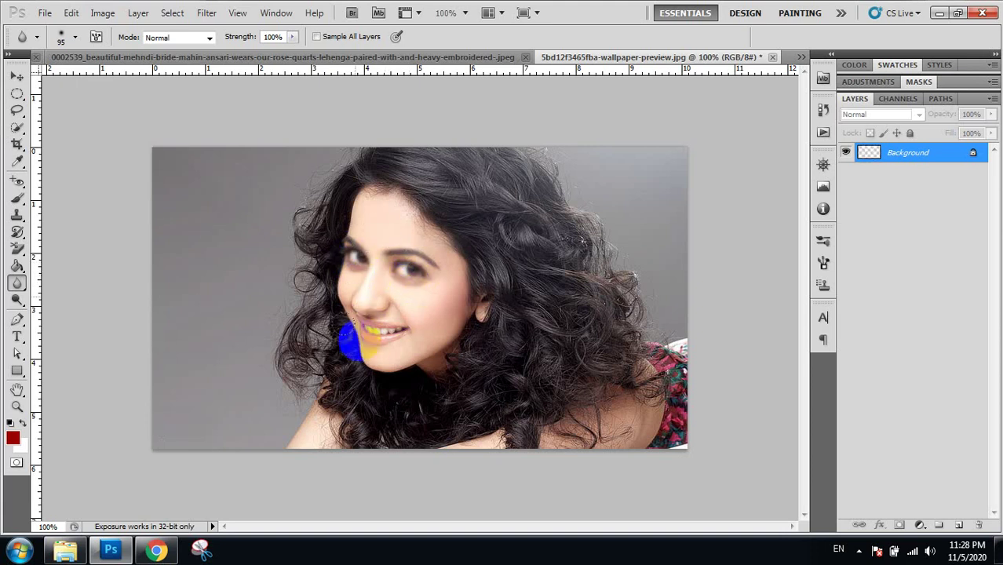
left_click(358, 224)
left_click(439, 248)
left_click(385, 346)
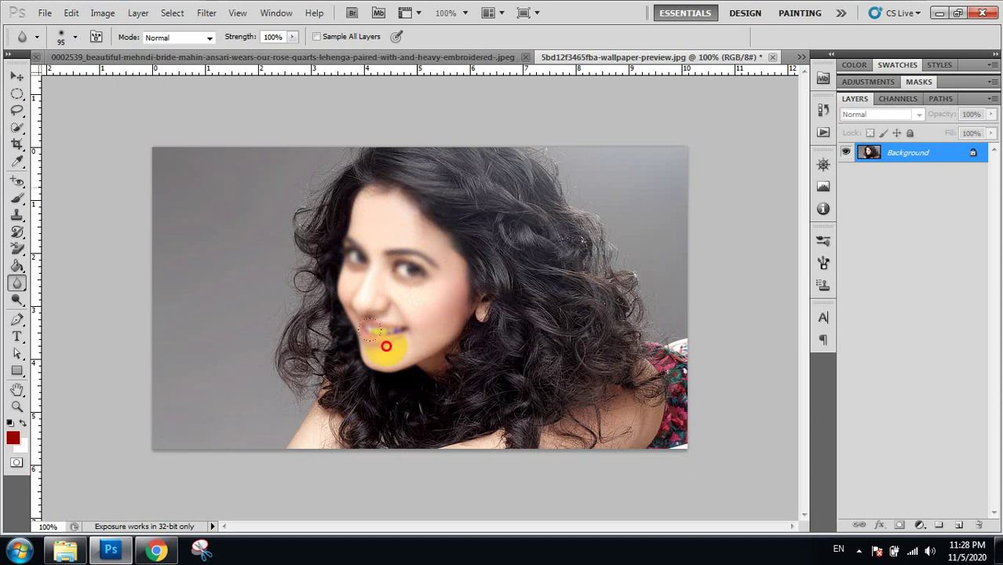
Blur her forehead, hair on the left and right, nose bridge, cheeks and around the eye
left_click(394, 196)
left_click(363, 184)
left_click(393, 258)
left_click(311, 221)
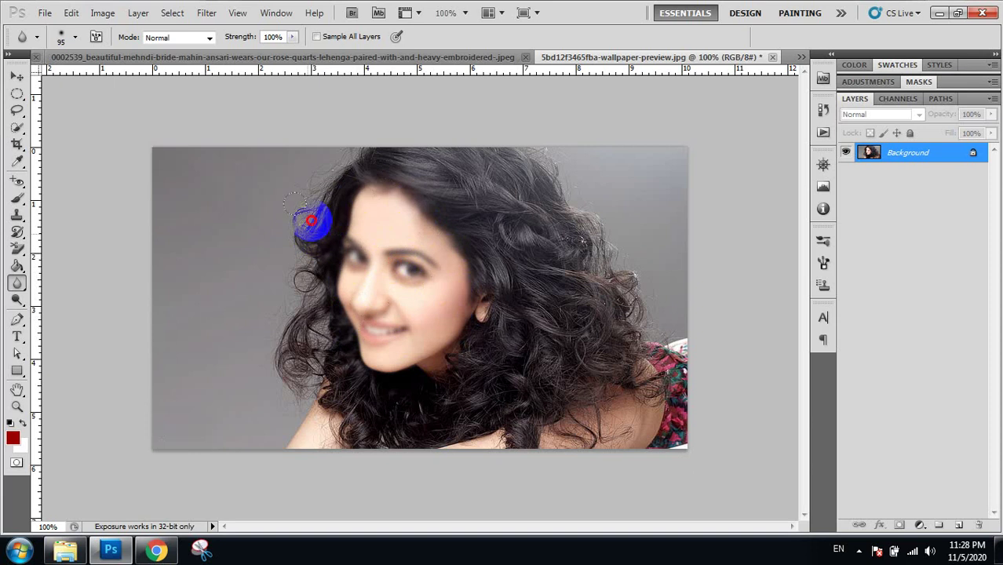
left_click(342, 325)
left_click(471, 271)
left_click(472, 386)
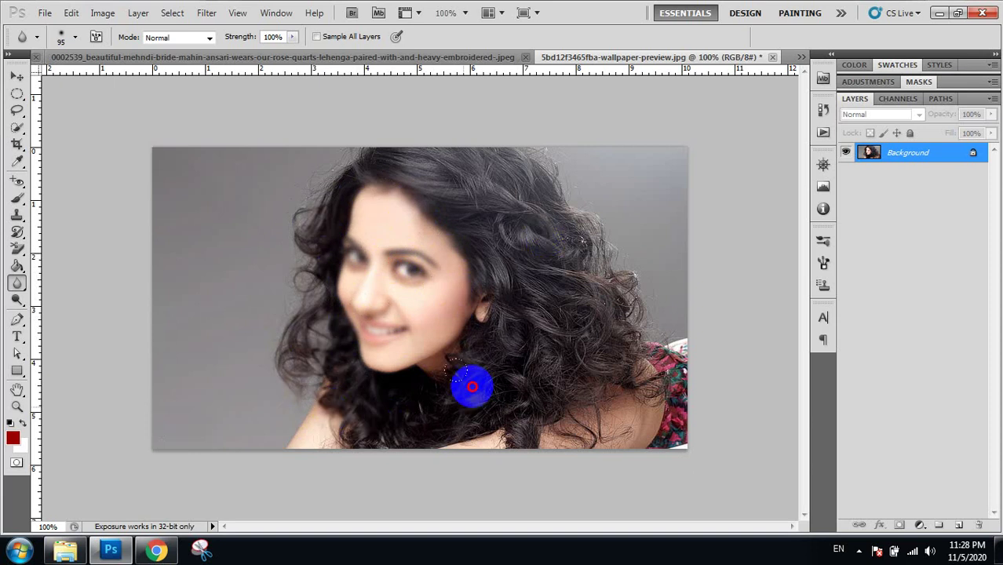
left_click(428, 231)
left_click(463, 280)
left_click(416, 269)
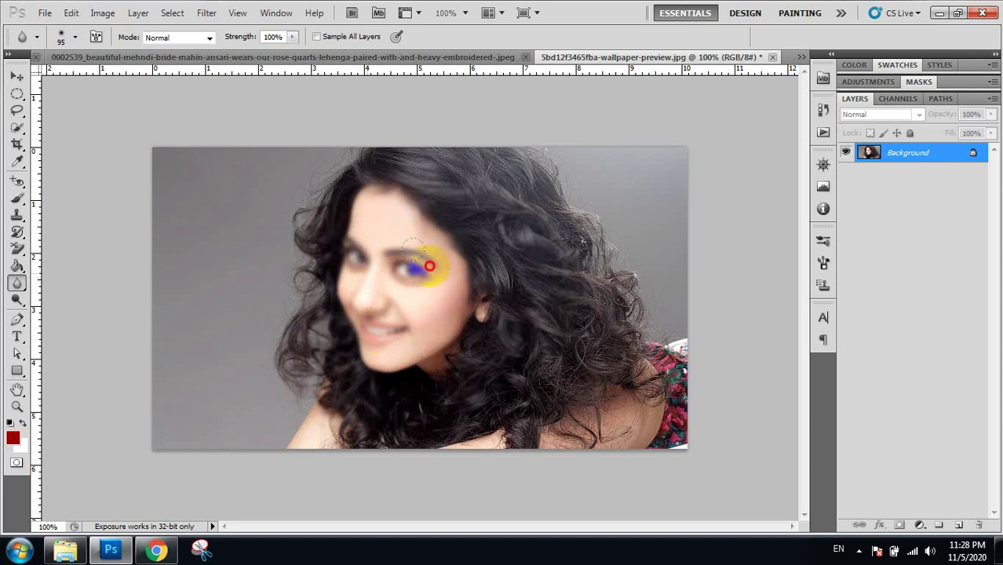
left_click(381, 284)
left_click(349, 274)
Keep blurring the upper hair, cheeks, forehead, eyes and chin with the 95 px brush
left_click(358, 207)
left_click(420, 317)
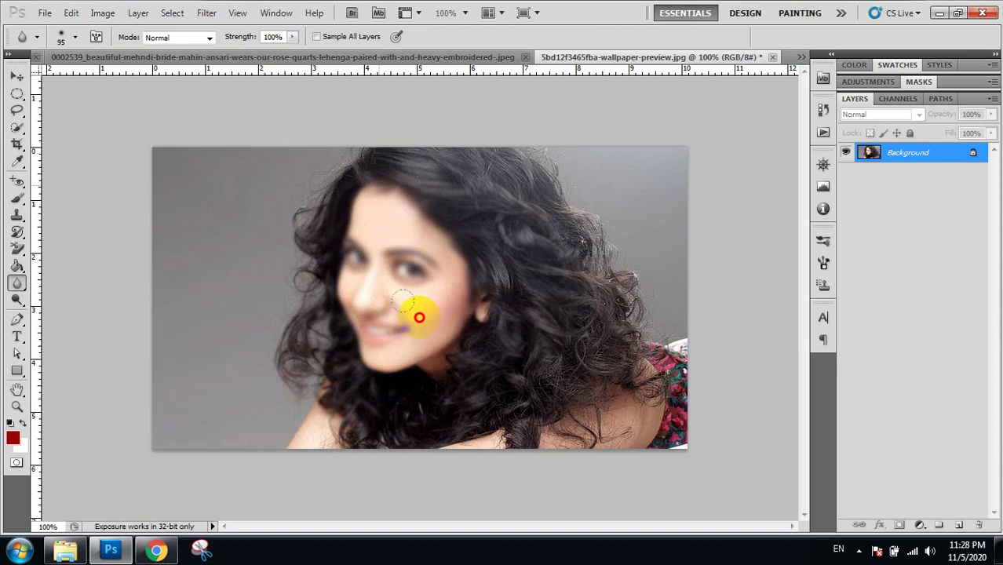
left_click(365, 273)
left_click(354, 291)
left_click(345, 224)
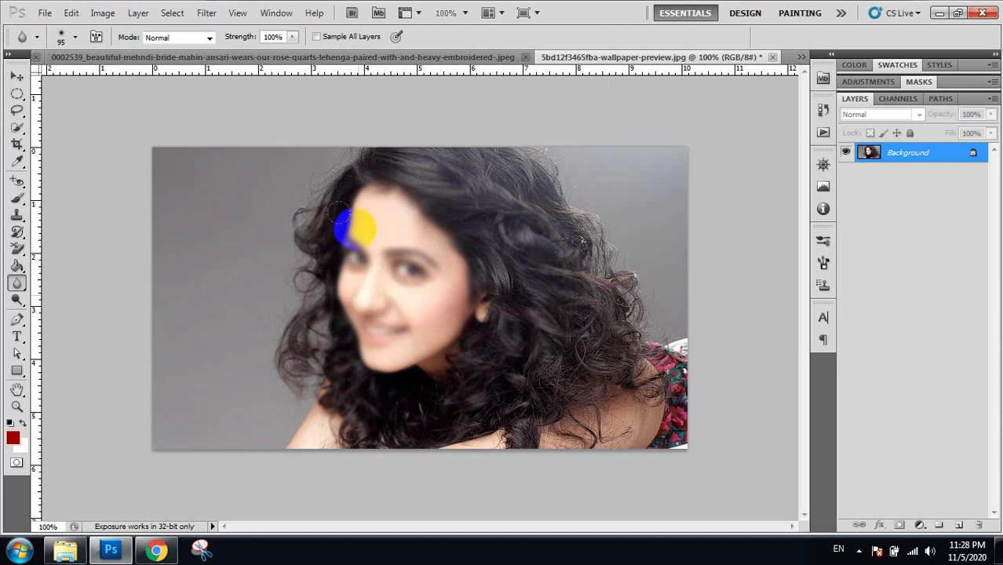
left_click(367, 285)
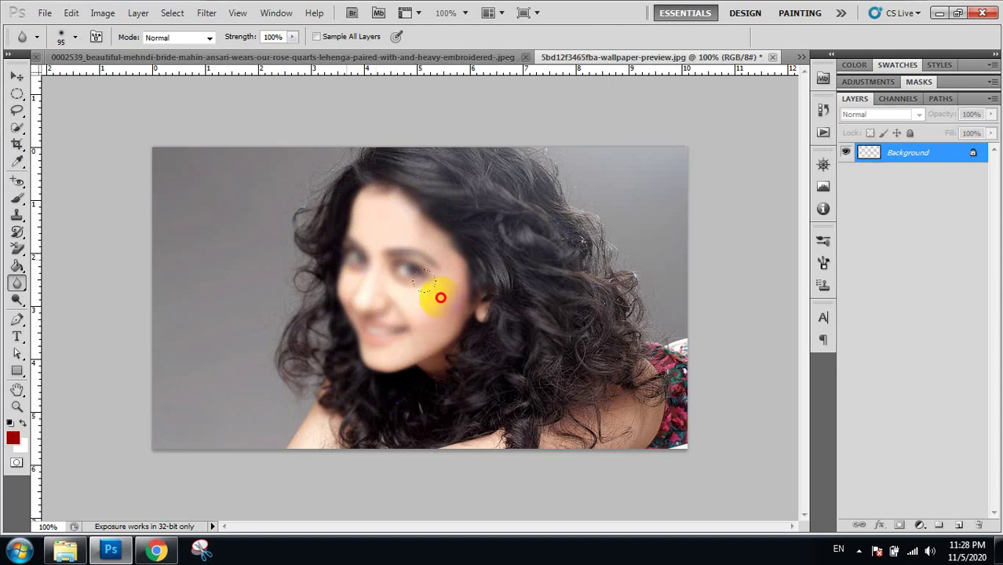
left_click(382, 244)
left_click(414, 270)
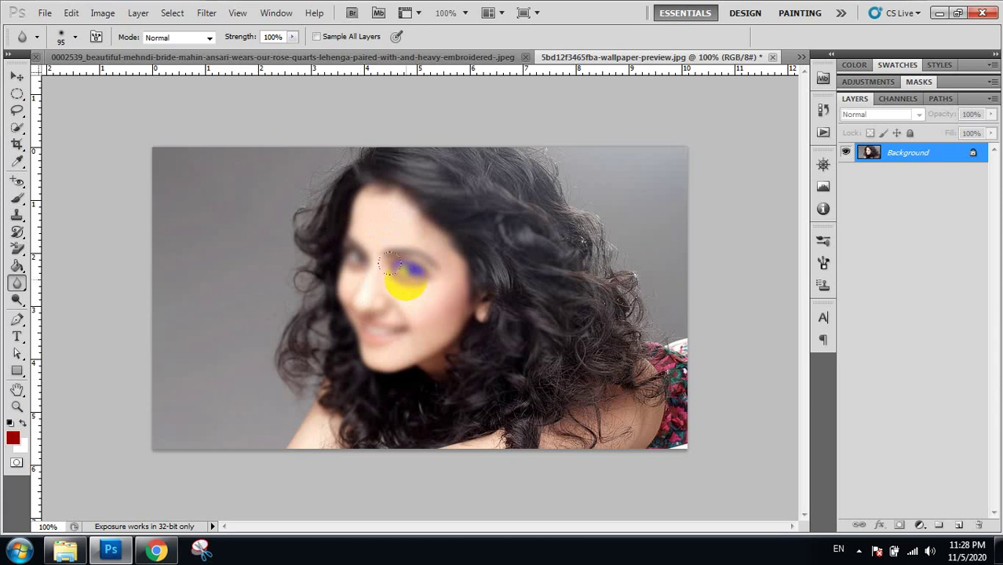
left_click(404, 279)
left_click(373, 343)
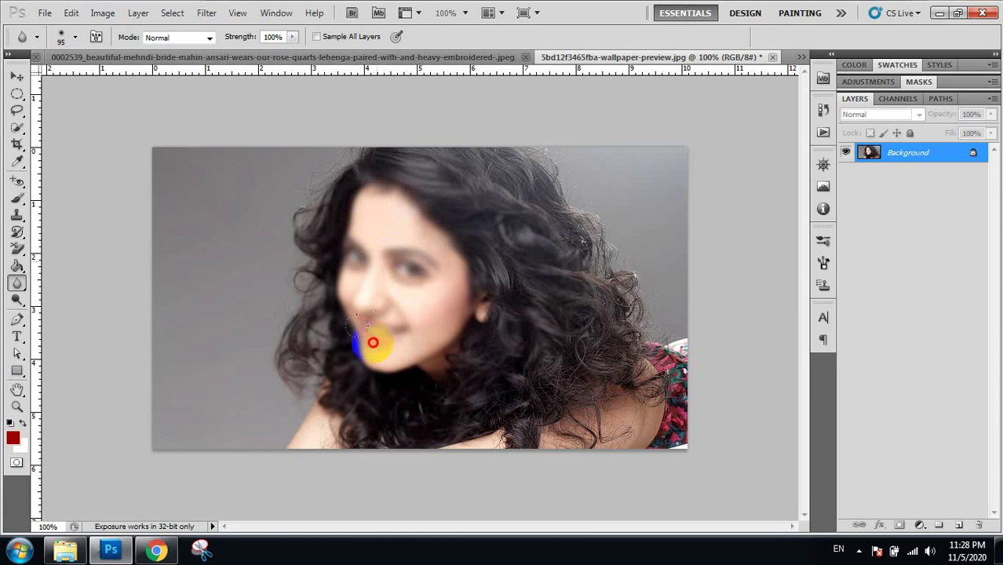
left_click(414, 274)
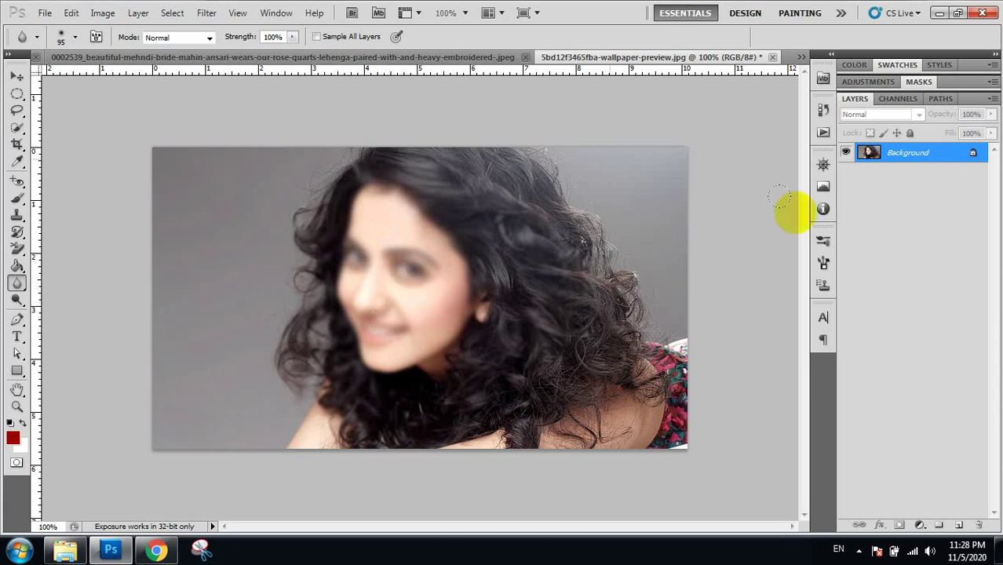
left_click(823, 111)
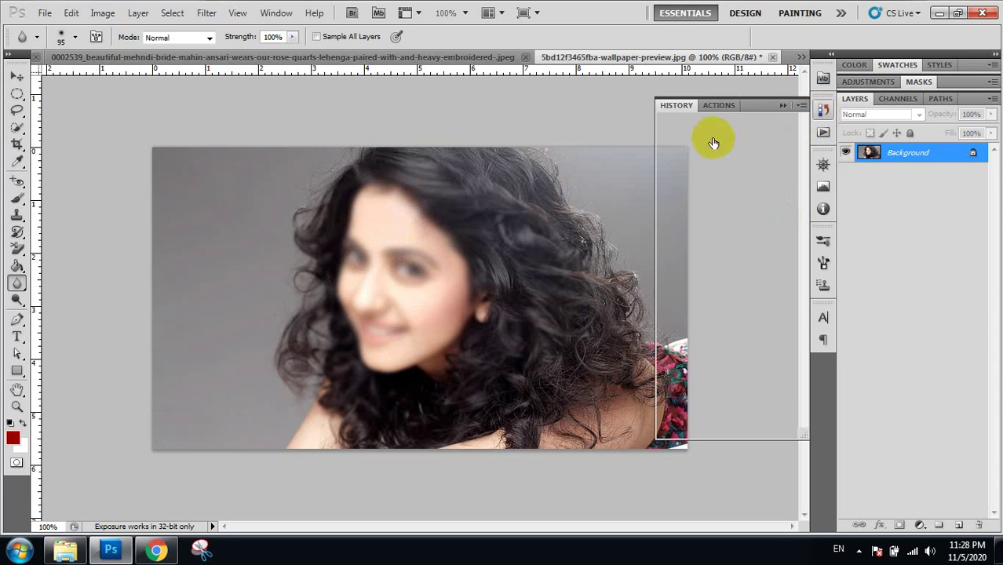
Revert the portrait to its original History snapshot and pick the Sharpen Tool
left_click(687, 123)
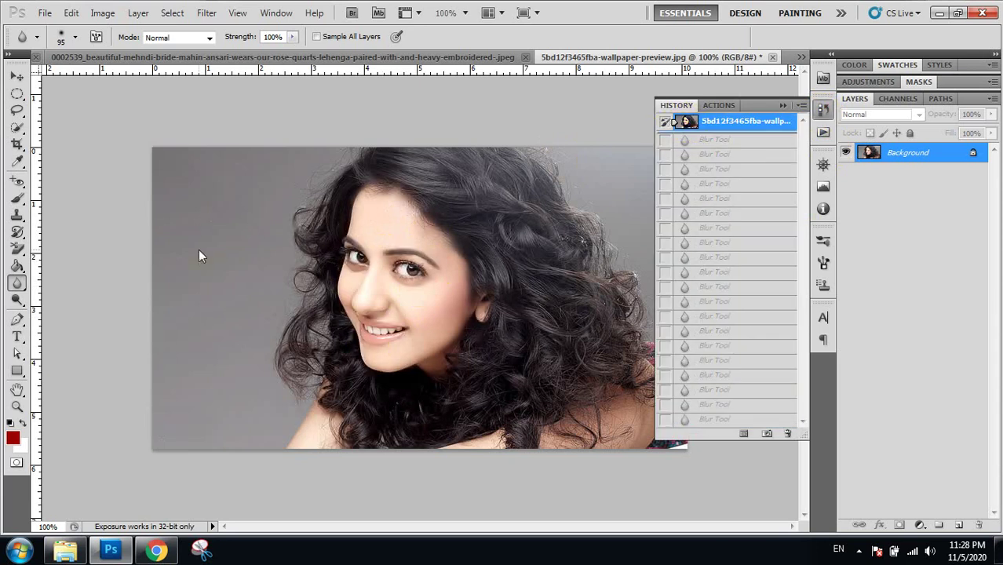
left_click(16, 284)
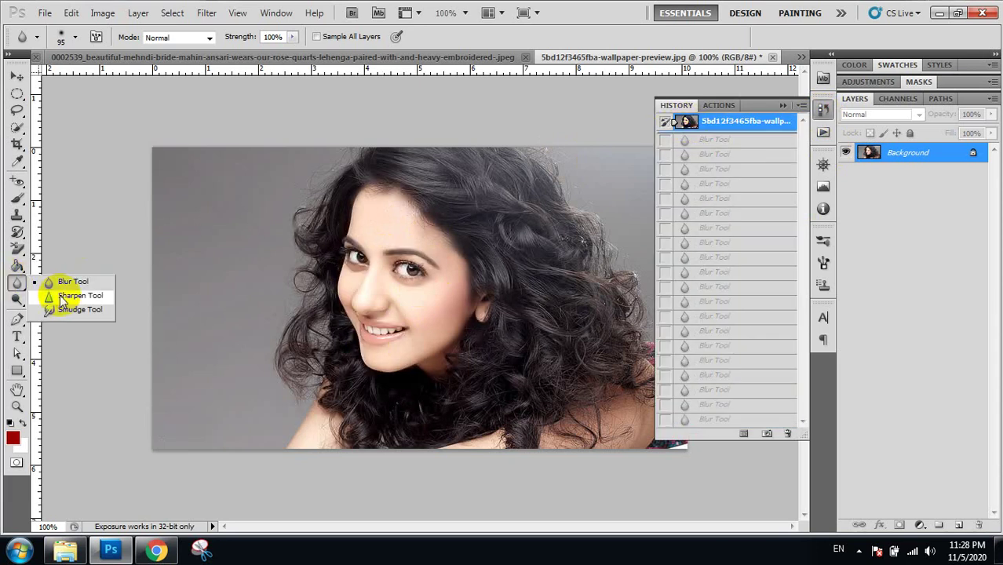
left_click(63, 295)
Set the Sharpen brush to 141 px and sharpen the woman's eyes
left_click(783, 108)
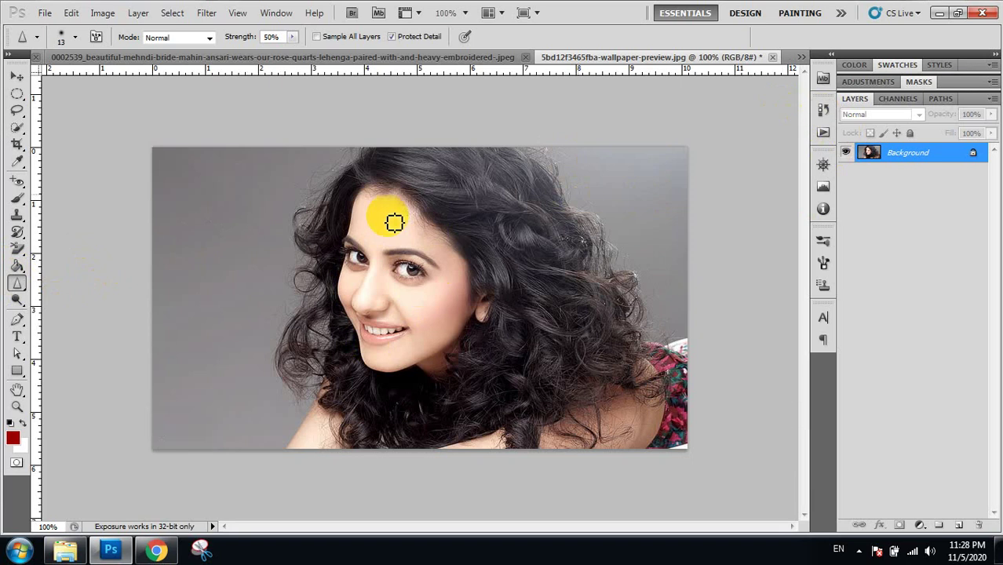
left_click(76, 38)
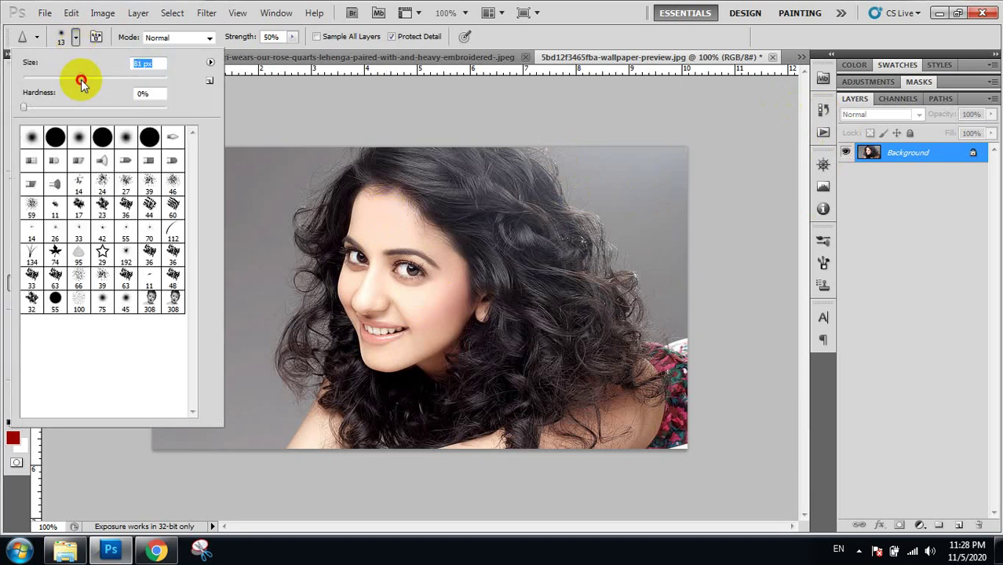
left_click_drag(81, 80, 81, 77)
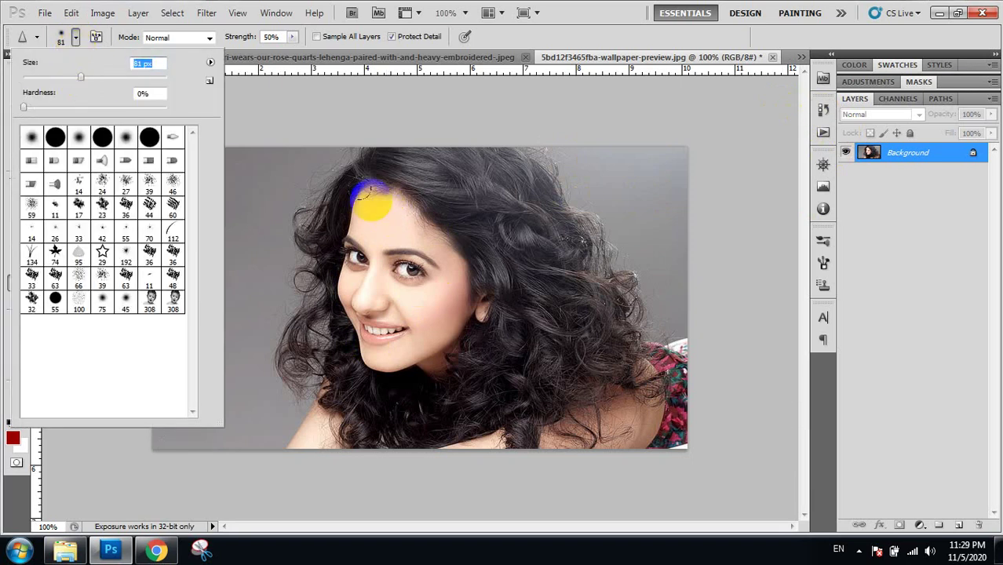
left_click(389, 227)
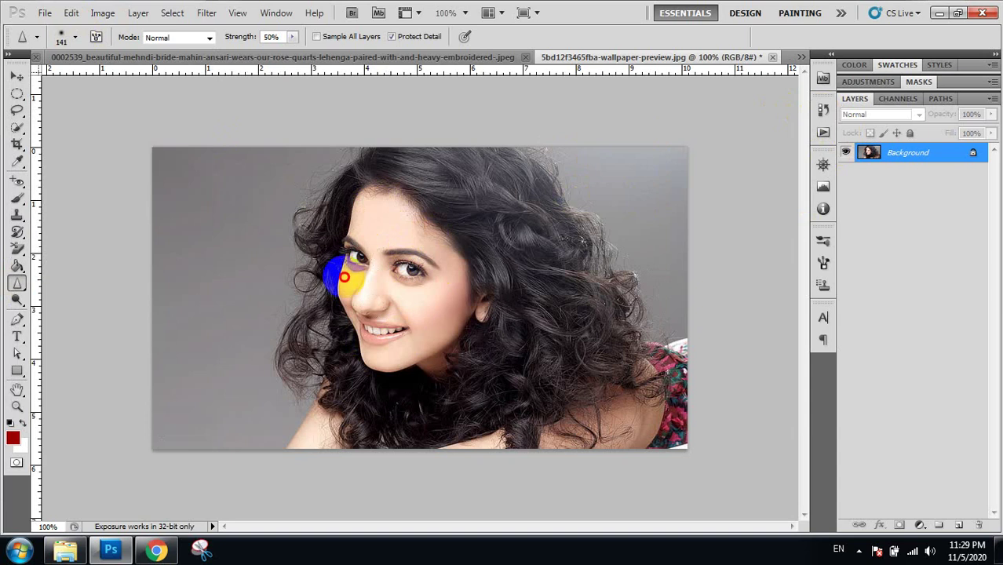
mouse_move(371, 228)
left_mouse_down()
mouse_move(379, 271)
mouse_move(374, 226)
mouse_move(399, 280)
mouse_move(385, 276)
mouse_move(388, 242)
left_mouse_up()
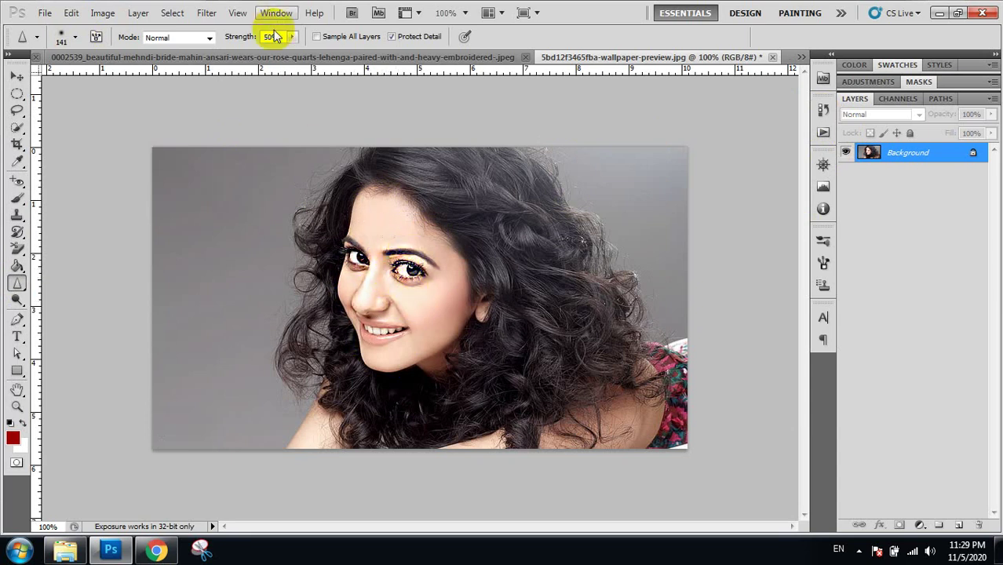
Set Sharpen strength to 100% and over-sharpen the nose, forehead, cheeks and eyes until grainy
left_click(292, 37)
left_click_drag(296, 55, 329, 54)
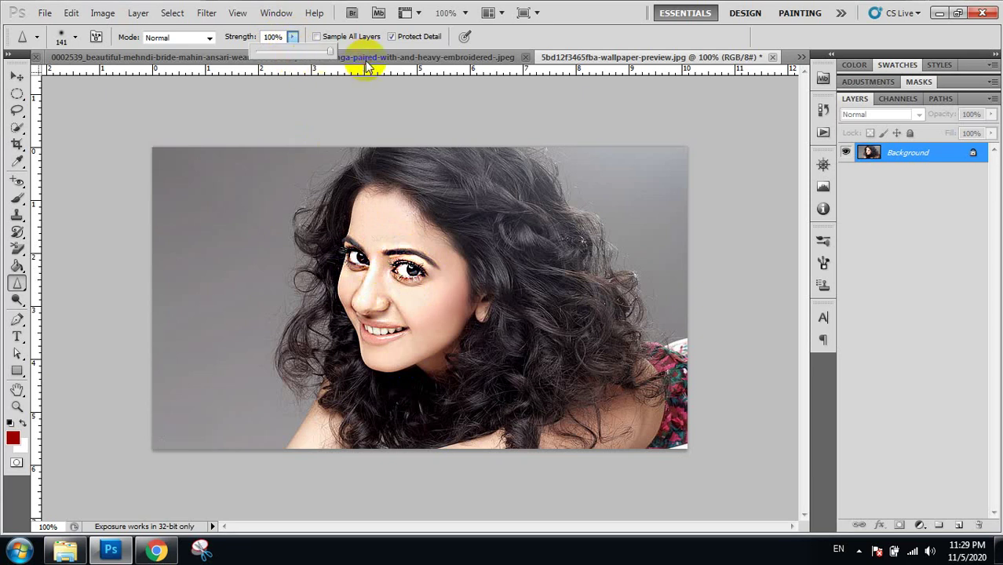
mouse_move(370, 284)
left_mouse_down()
mouse_move(381, 231)
mouse_move(381, 243)
mouse_move(358, 224)
mouse_move(379, 230)
mouse_move(377, 215)
mouse_move(425, 251)
mouse_move(392, 281)
mouse_move(406, 298)
mouse_move(372, 304)
left_mouse_up()
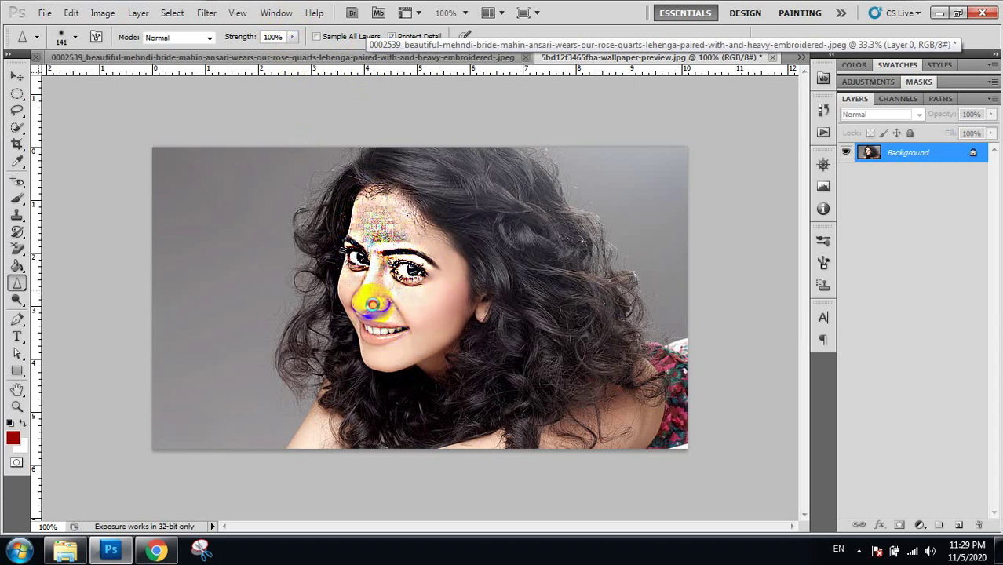
mouse_move(373, 308)
left_mouse_down()
mouse_move(426, 293)
mouse_move(383, 250)
mouse_move(351, 236)
mouse_move(385, 206)
mouse_move(402, 303)
mouse_move(399, 343)
mouse_move(373, 305)
mouse_move(382, 352)
mouse_move(432, 298)
mouse_move(397, 321)
mouse_move(396, 295)
mouse_move(399, 347)
mouse_move(441, 274)
mouse_move(425, 335)
mouse_move(413, 315)
mouse_move(425, 313)
mouse_move(385, 341)
mouse_move(440, 292)
mouse_move(407, 328)
mouse_move(346, 276)
mouse_move(423, 279)
mouse_move(385, 278)
mouse_move(404, 267)
mouse_move(428, 287)
left_mouse_up()
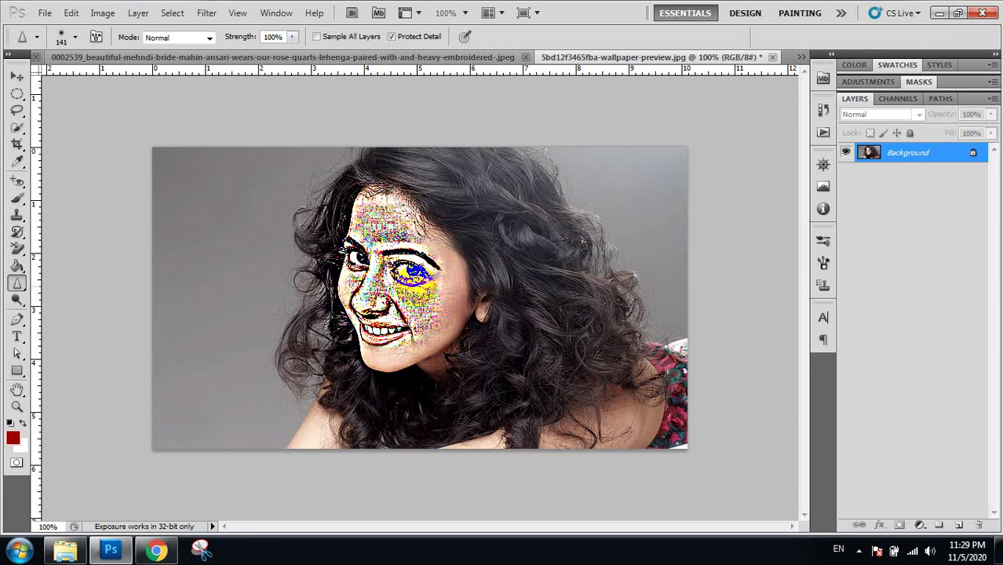
left_click_drag(410, 273, 314, 220)
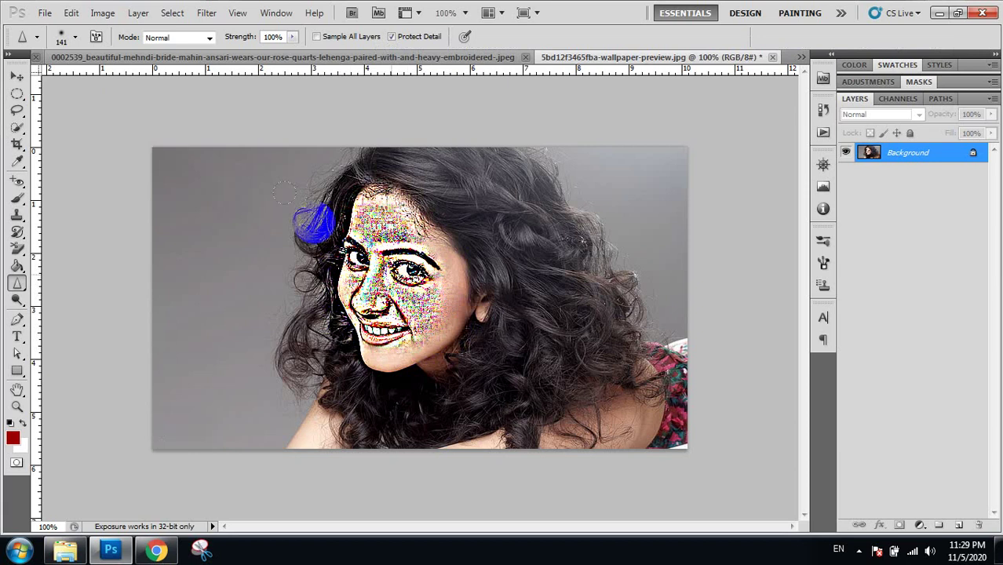
Revert to the original History snapshot and switch to the Smudge Tool (70 px, 50%)
left_click(822, 110)
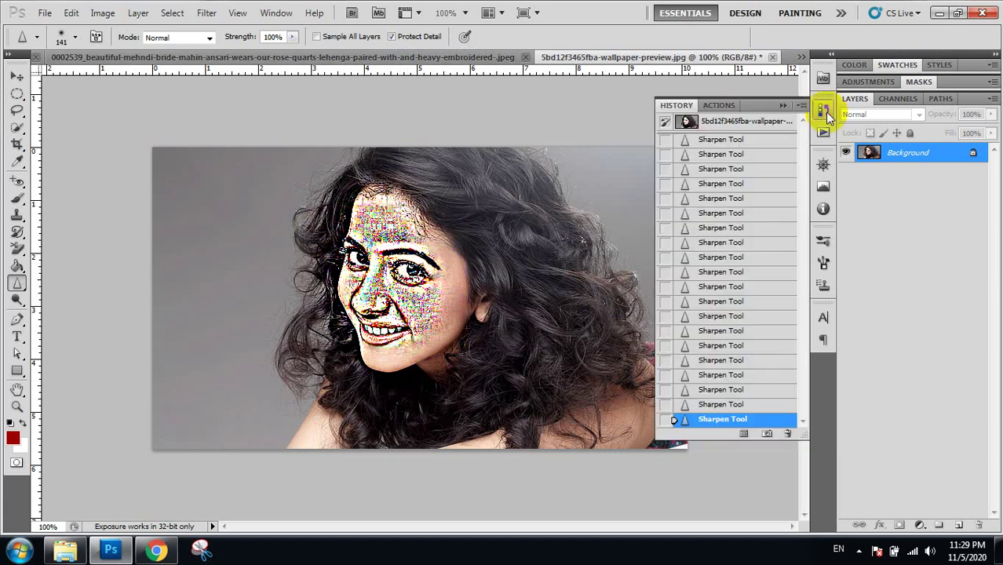
left_click(727, 126)
right_click(18, 283)
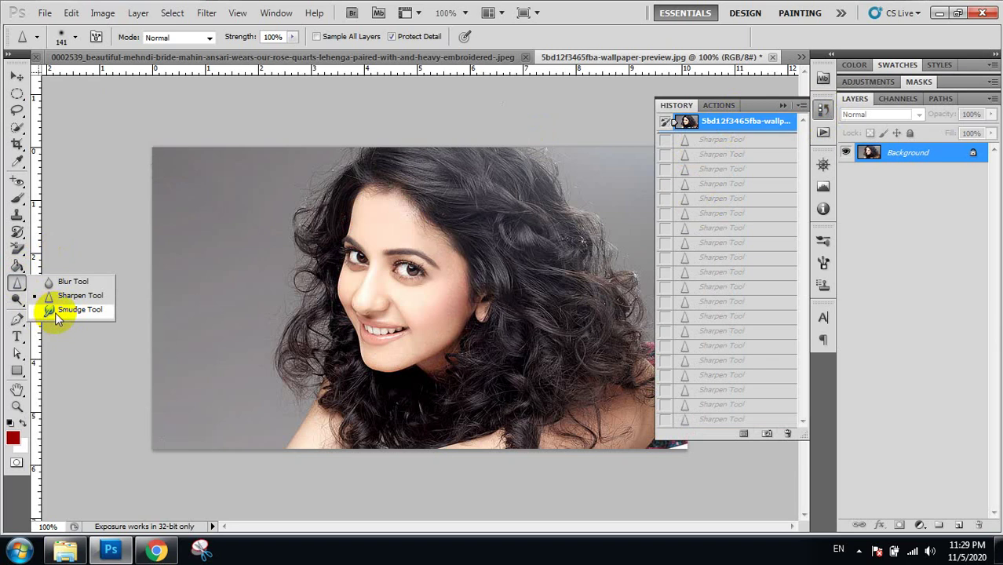
left_click(55, 311)
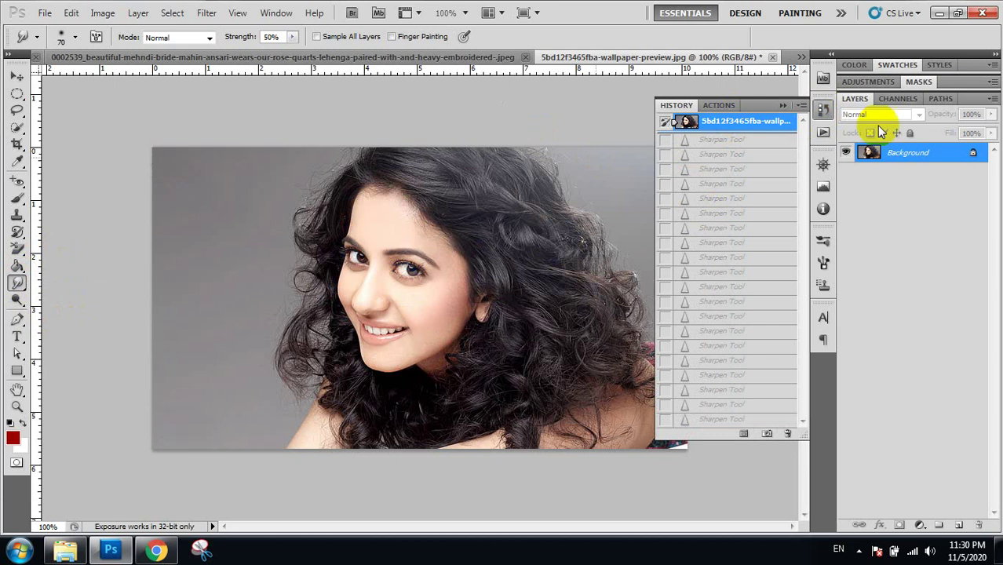
At 200% zoom, smudge the dark hair beside the left cheek into the grey backdrop
left_click(770, 99)
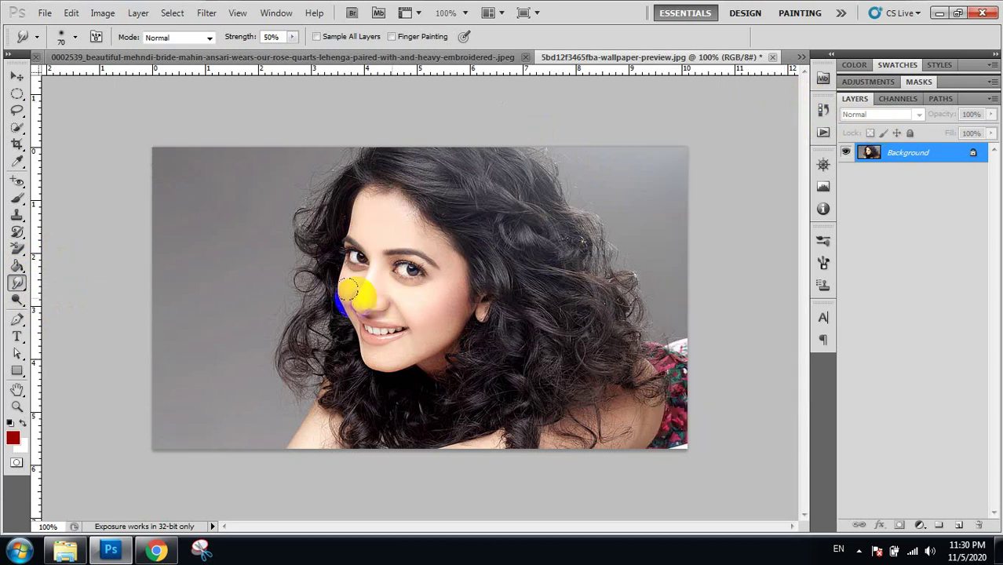
scroll(313, 302, "up", 1)
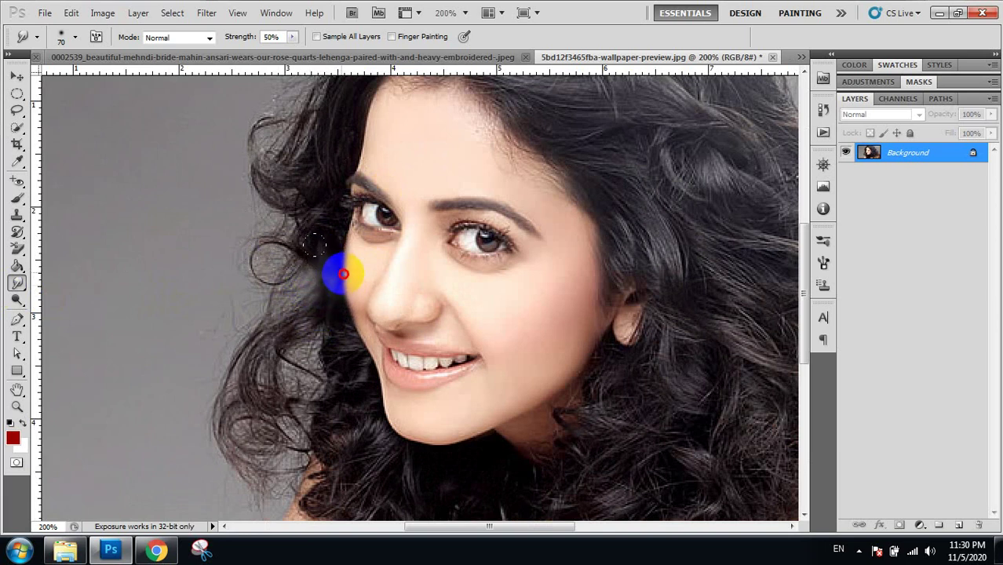
left_click_drag(340, 272, 338, 271)
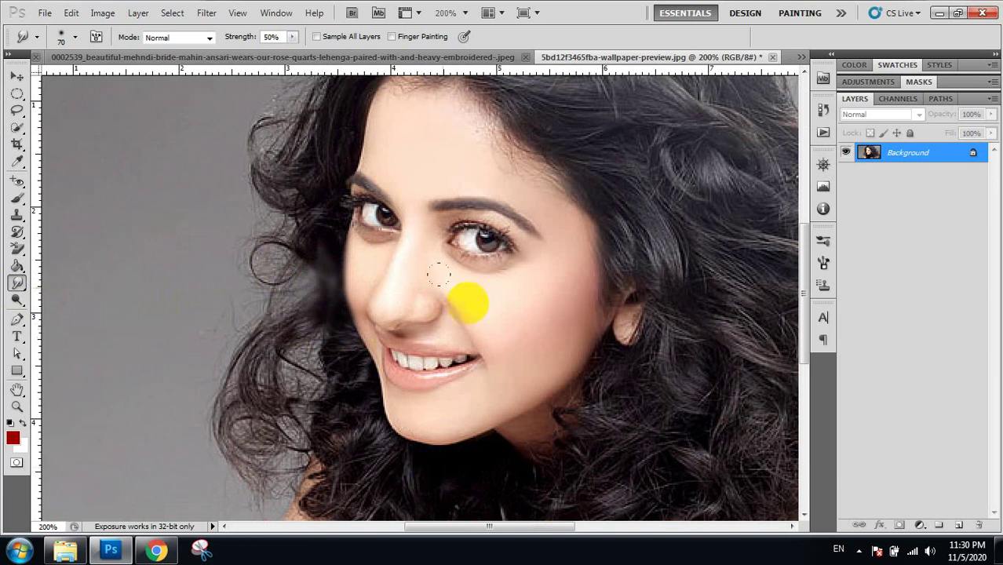
left_click(480, 230)
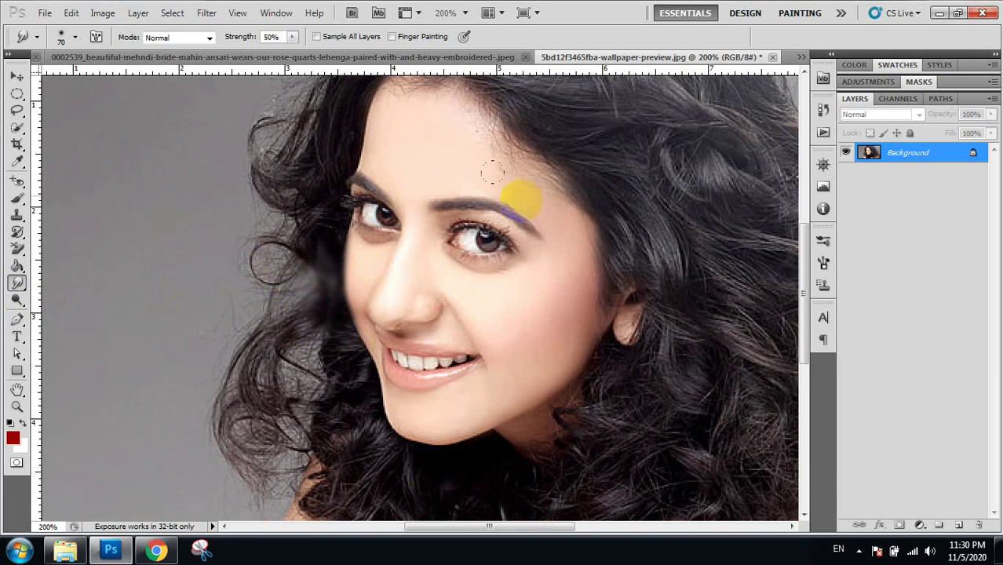
left_click(638, 186)
key("ctrl+minus")
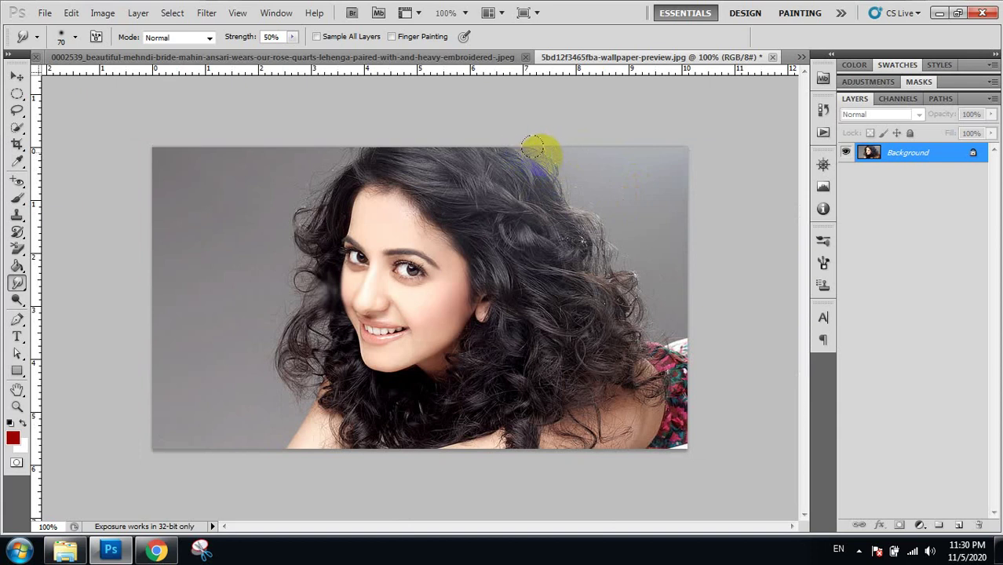
Smudge the top and right of the hair, cheeks and area around the face at 50% strength
mouse_move(541, 151)
left_mouse_down()
mouse_move(477, 162)
mouse_move(561, 204)
mouse_move(565, 228)
mouse_move(607, 269)
mouse_move(599, 279)
mouse_move(590, 260)
mouse_move(604, 284)
left_mouse_up()
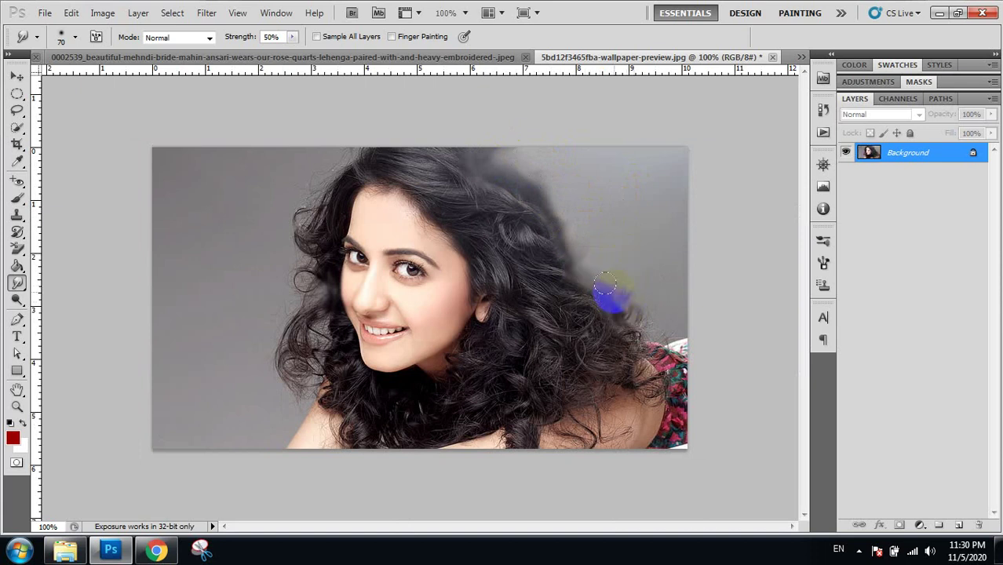
mouse_move(385, 253)
left_mouse_down()
mouse_move(415, 258)
mouse_move(394, 243)
mouse_move(406, 267)
mouse_move(399, 275)
left_mouse_up()
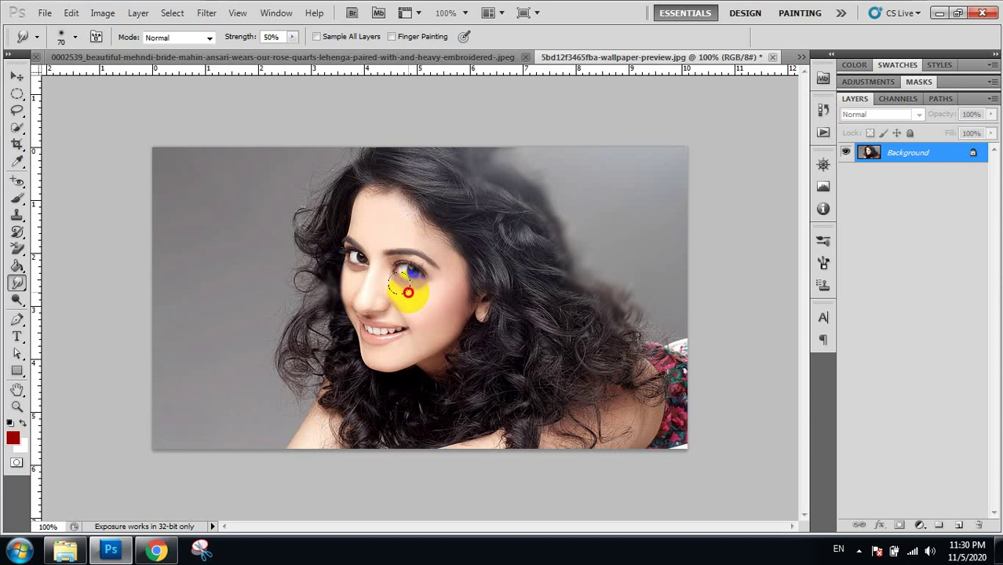
left_click_drag(398, 284, 437, 297)
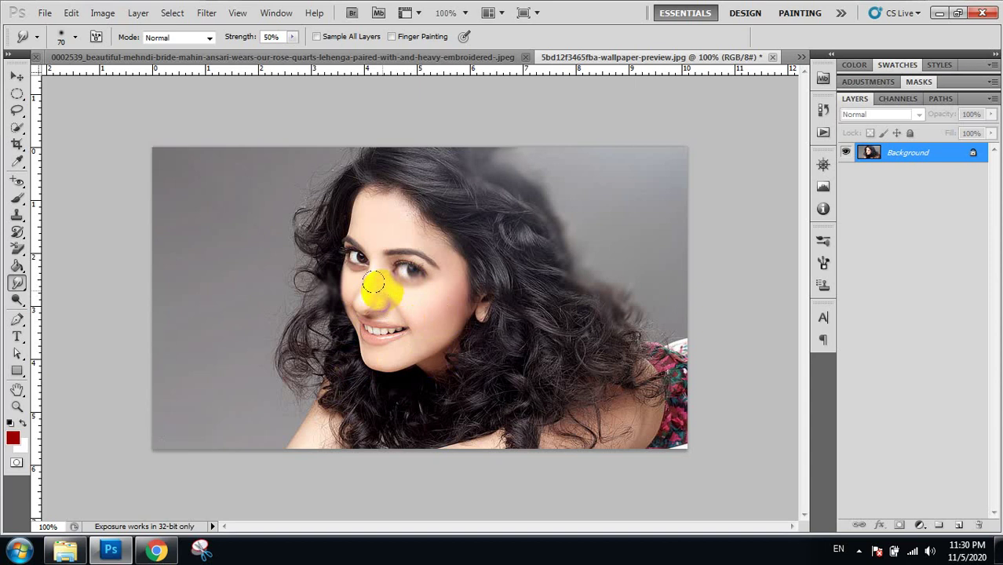
left_click_drag(380, 358, 352, 228)
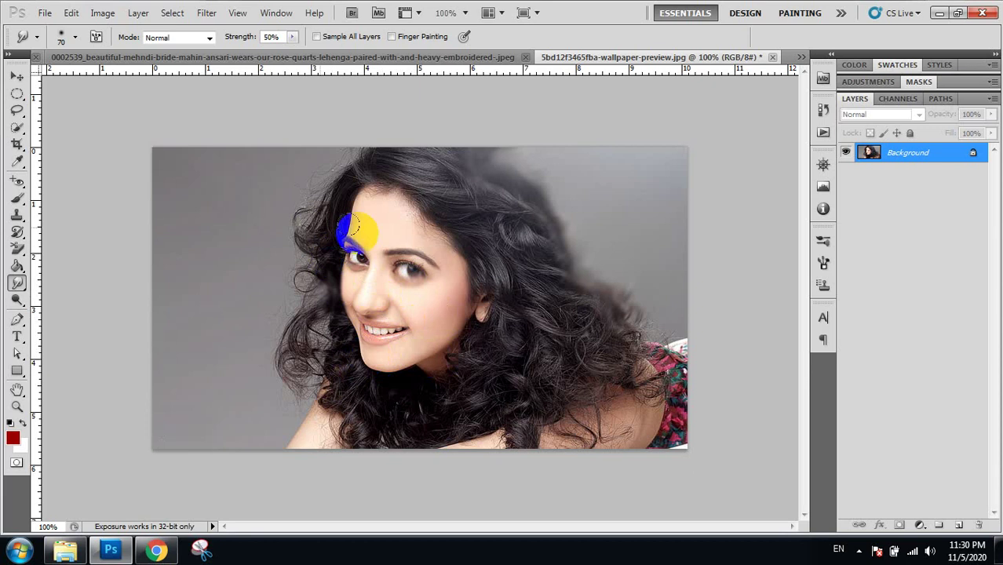
left_click_drag(312, 292, 366, 349)
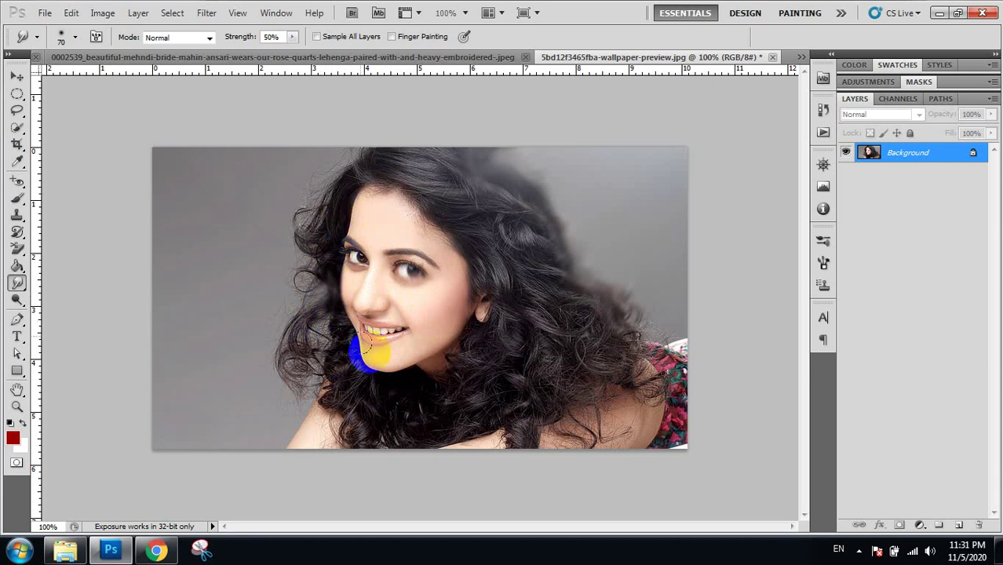
left_click(459, 340)
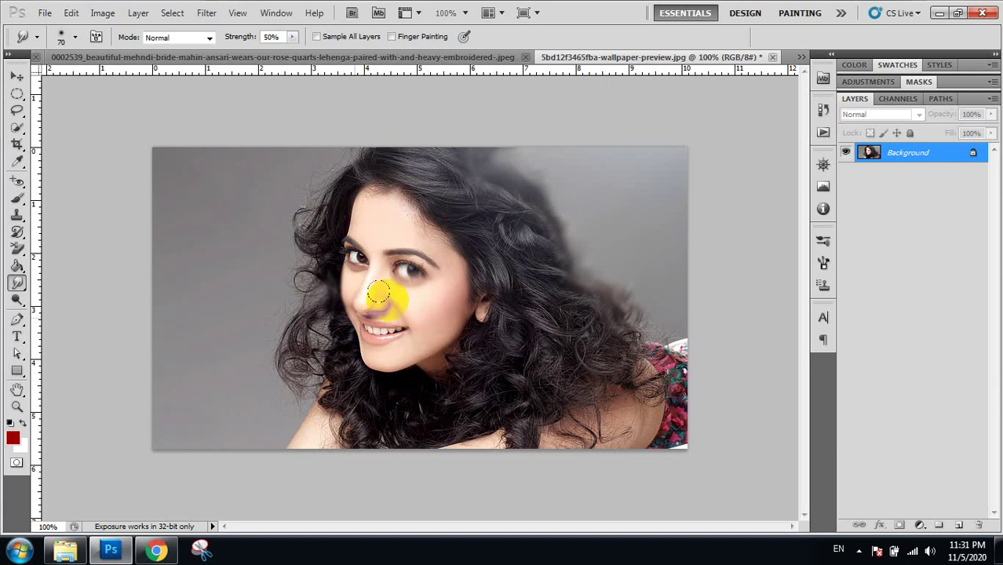
mouse_move(357, 292)
left_mouse_down()
mouse_move(322, 289)
mouse_move(311, 255)
mouse_move(318, 343)
left_mouse_up()
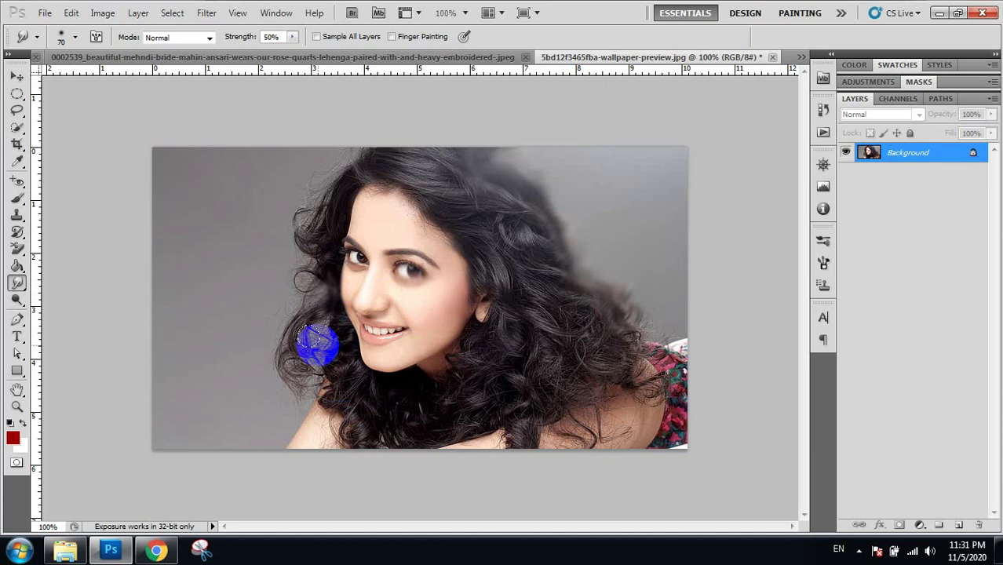
In the bride photo, copy a rectangular marquee around the bride from Layer 0 into Layer 2
left_click(398, 57)
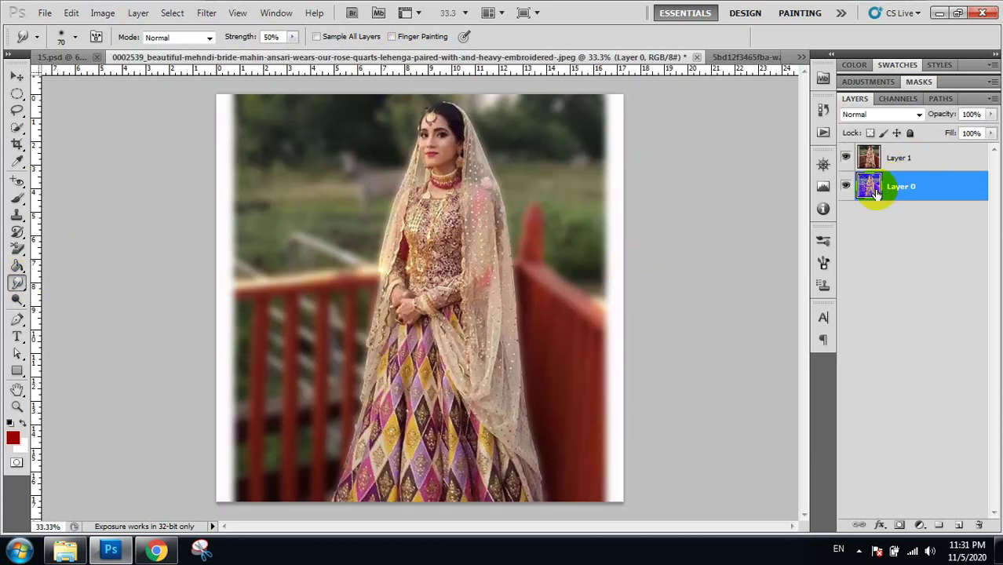
left_click_drag(498, 210, 489, 230)
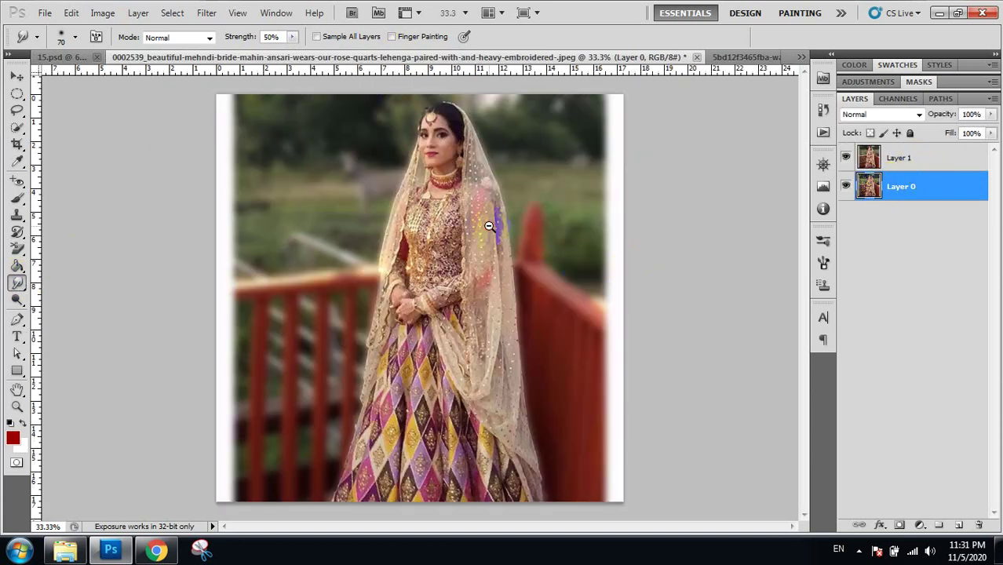
left_click(489, 226, "alt")
key("m")
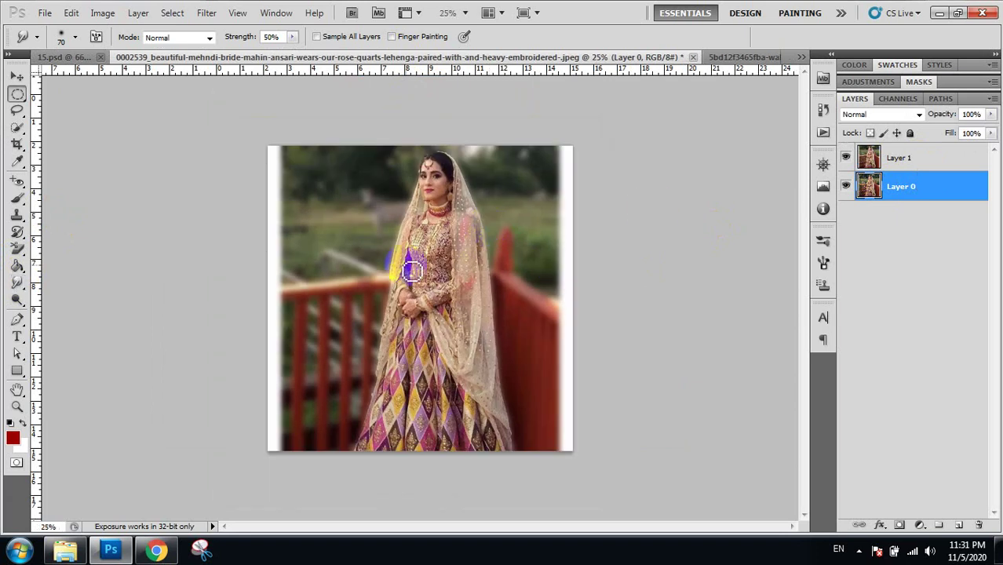
left_click(360, 182)
left_click_drag(350, 154, 534, 373)
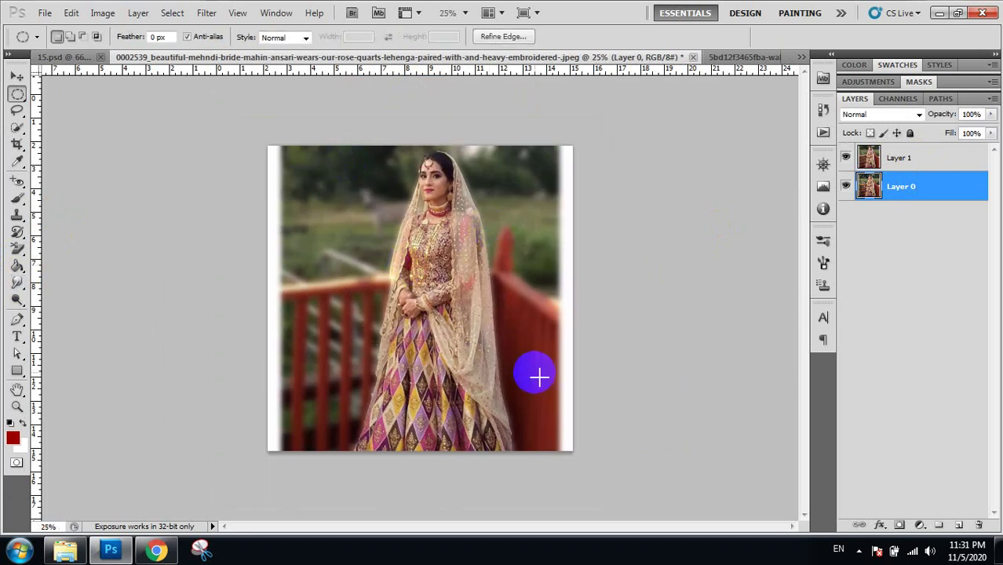
left_click(17, 94)
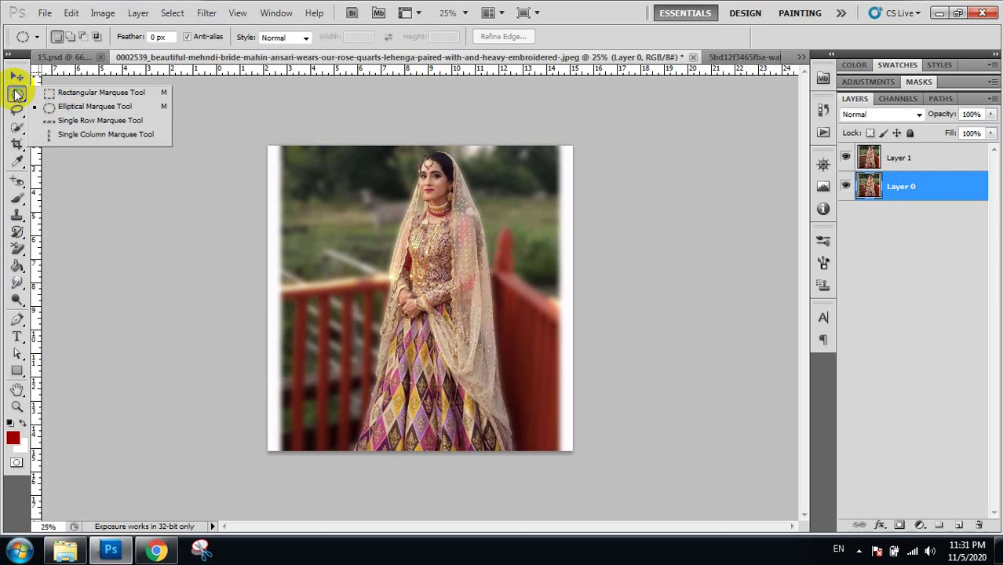
left_click(63, 89)
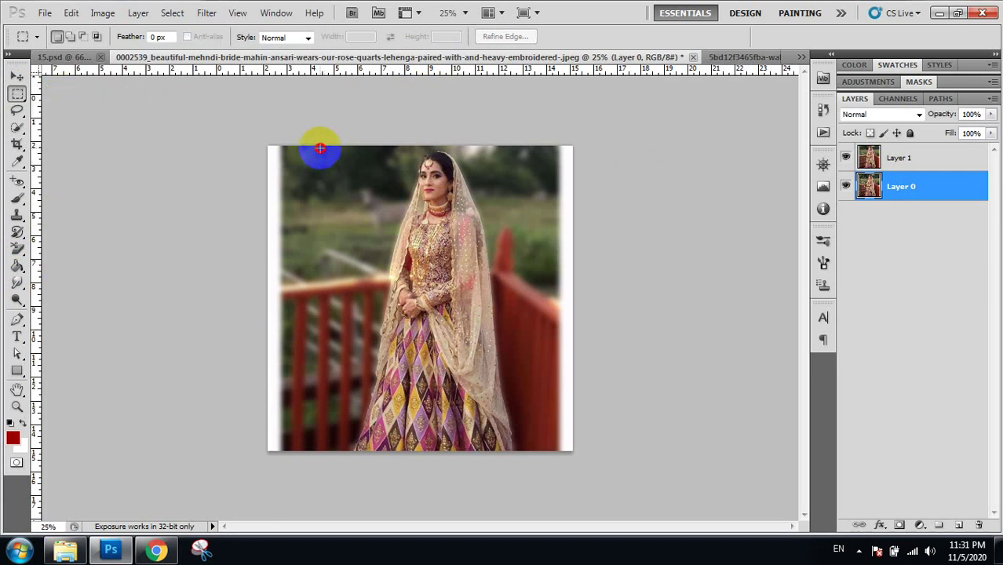
left_click_drag(321, 149, 550, 393)
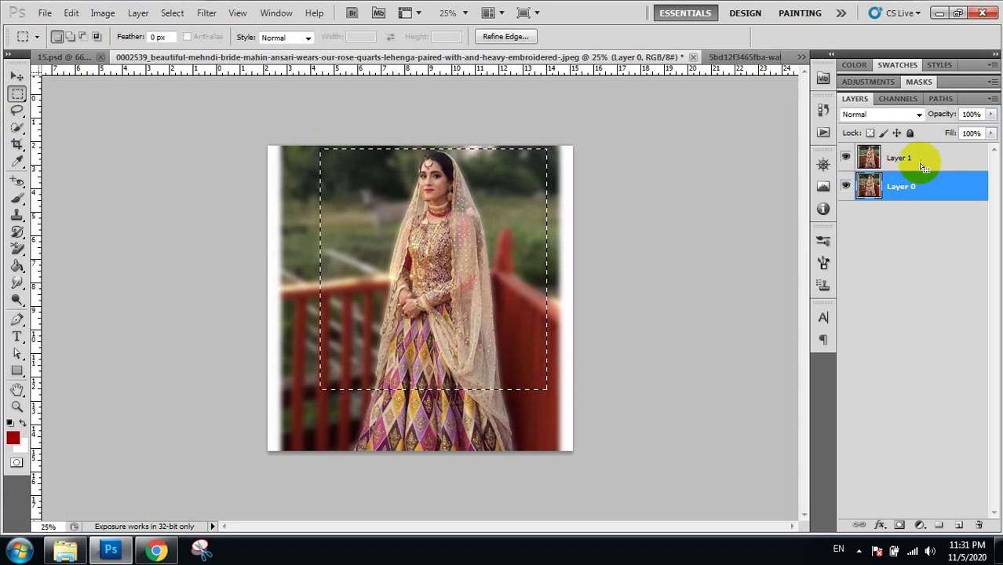
key("ctrl+j")
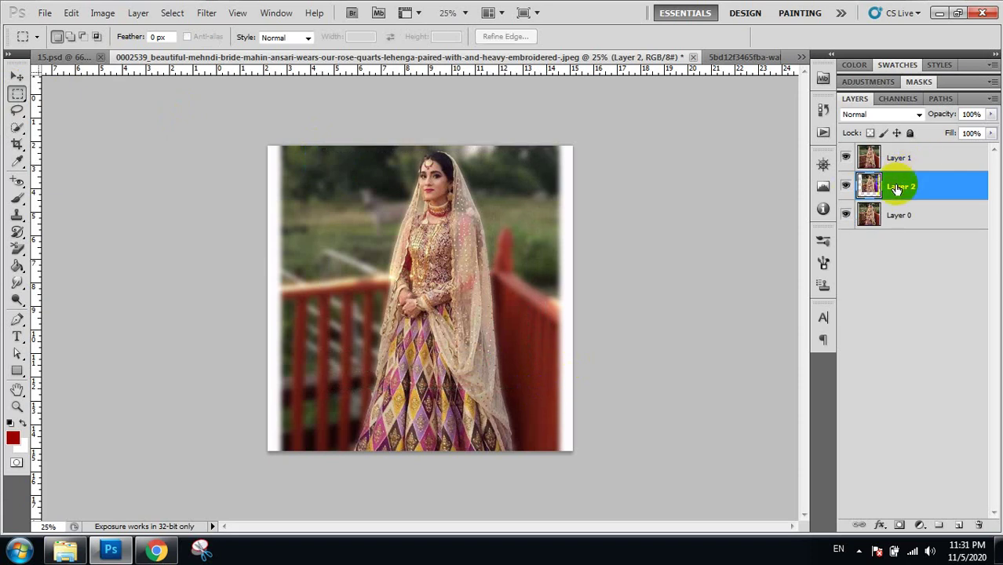
Copy the same area from Layer 1 into Layer 3 and select Layers 2 and 3 together
left_click(873, 190, "ctrl")
left_click(899, 165)
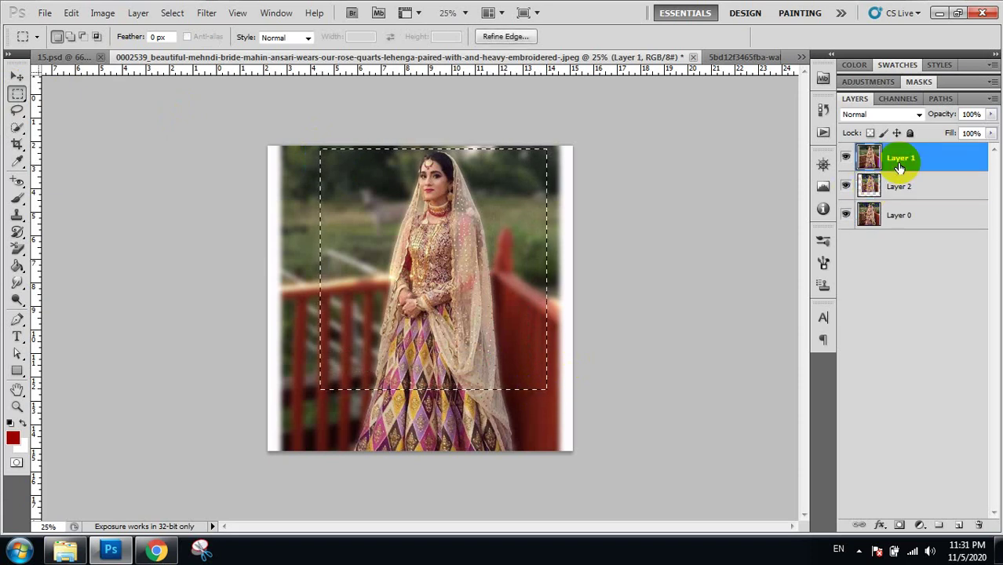
key("ctrl+j")
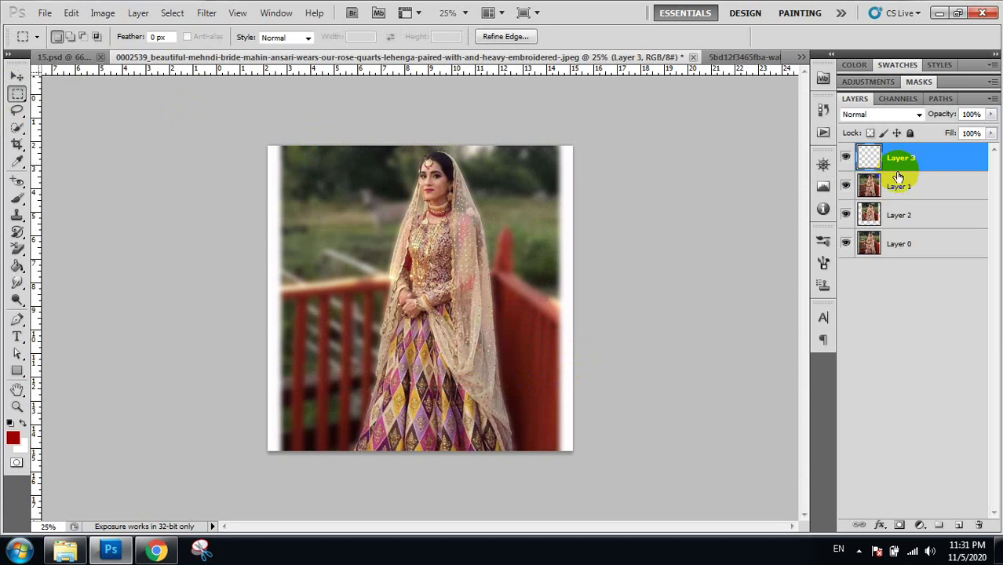
left_click(911, 215)
left_click(899, 160, "ctrl")
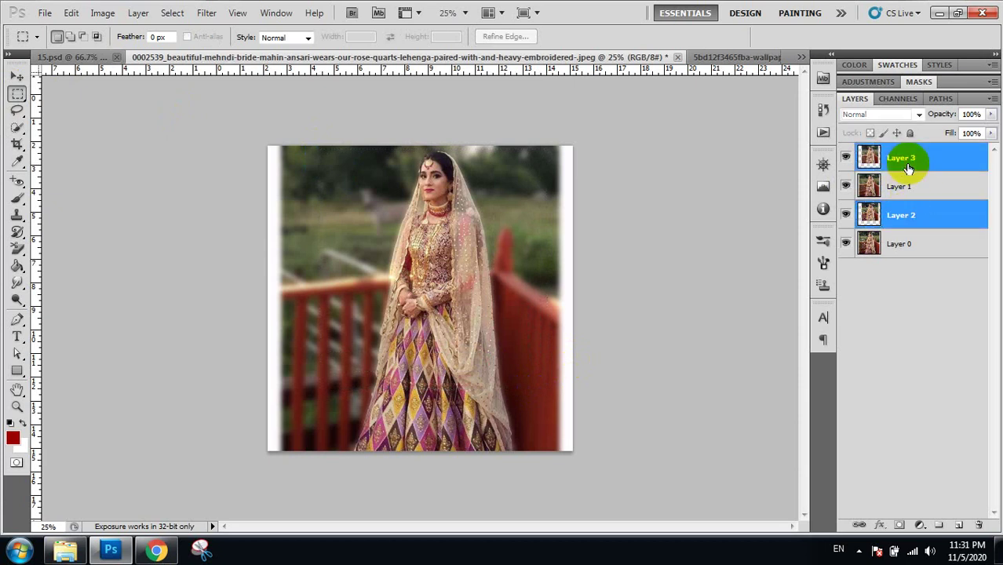
Drag both bride crops into 15.psd and scale them down to about 29.6%
key("v")
left_click_drag(266, 122, 89, 60)
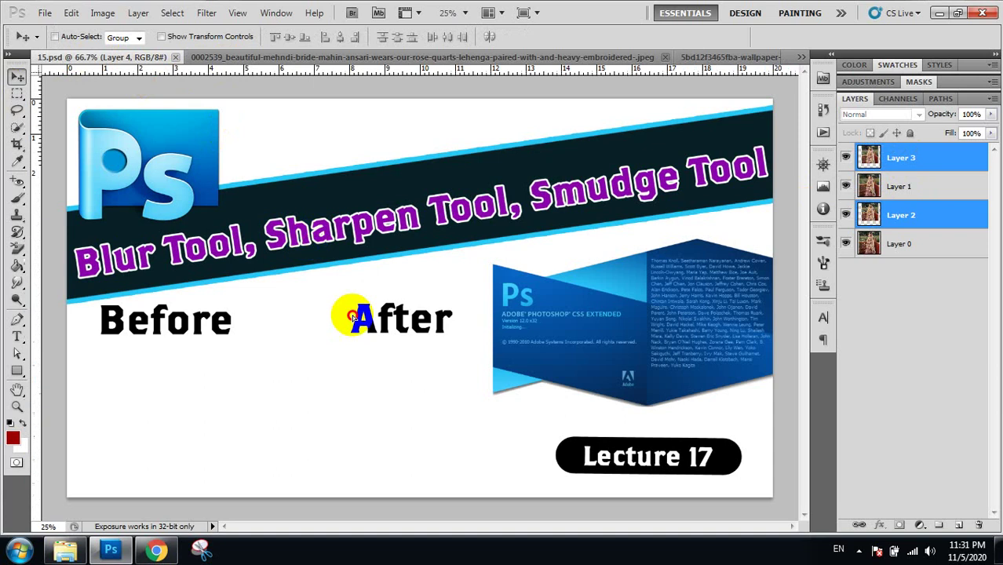
left_click_drag(89, 60, 351, 316)
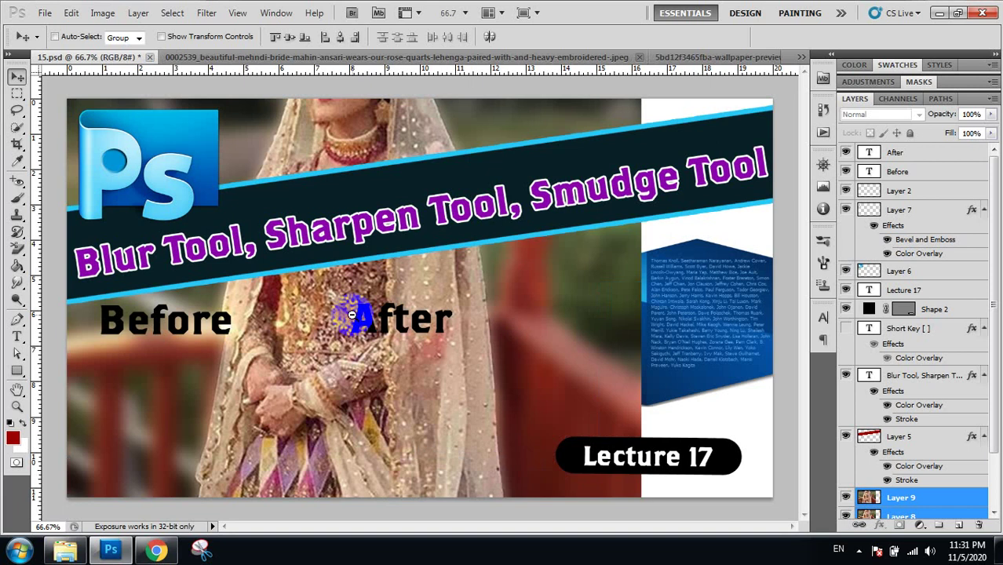
key("ctrl+minus")
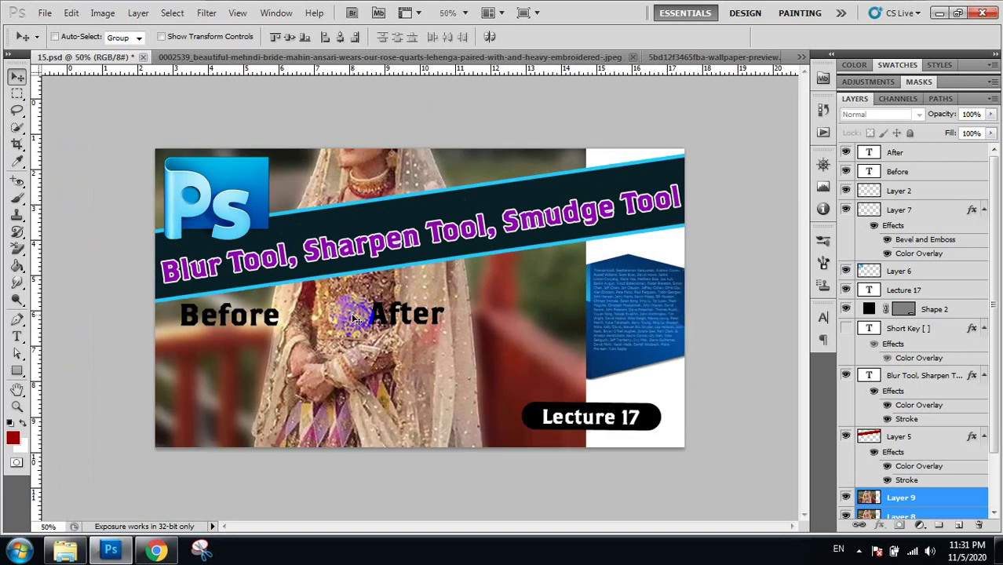
key("ctrl+t")
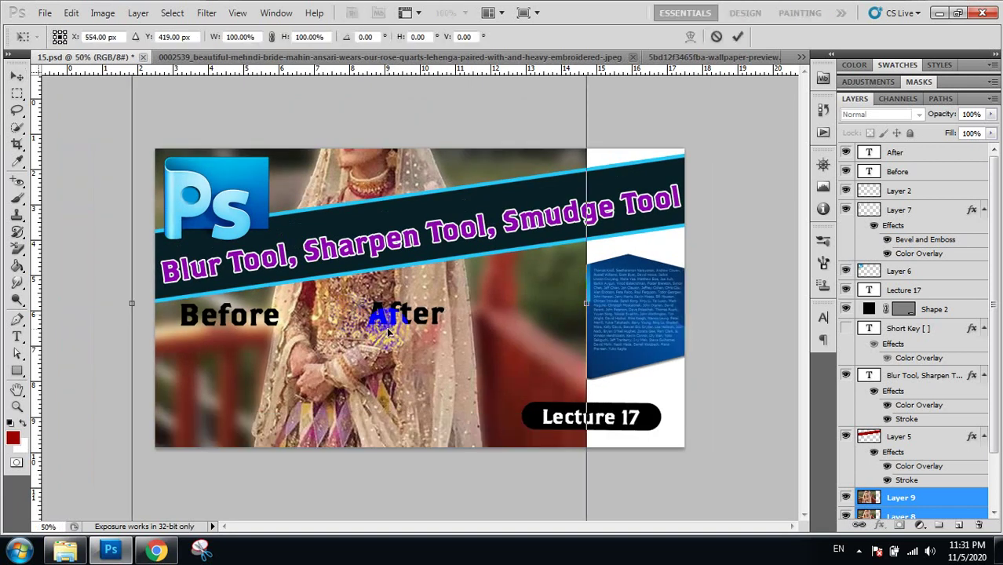
key("ctrl+minus")
key("ctrl+minus")
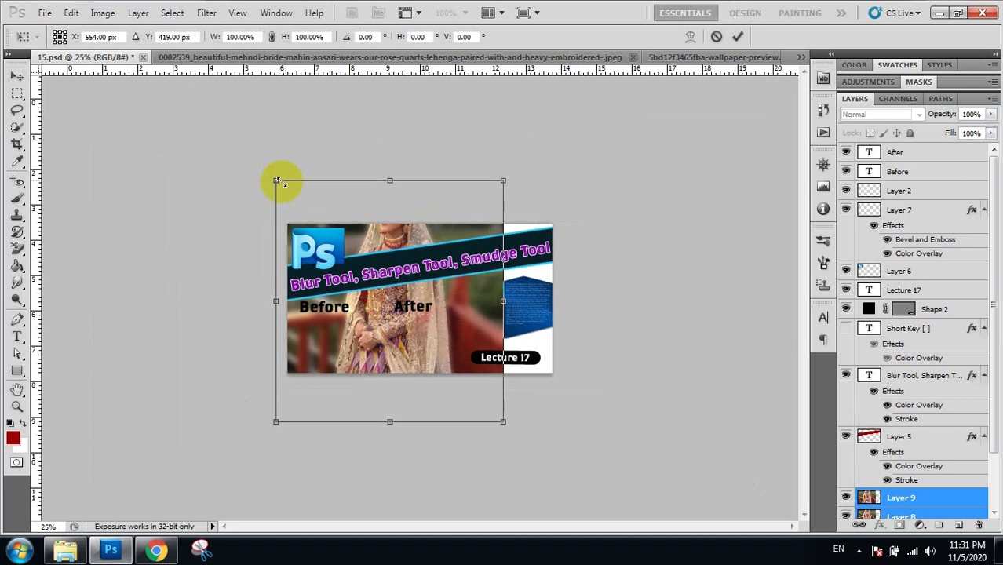
left_click_drag(283, 196, 405, 380)
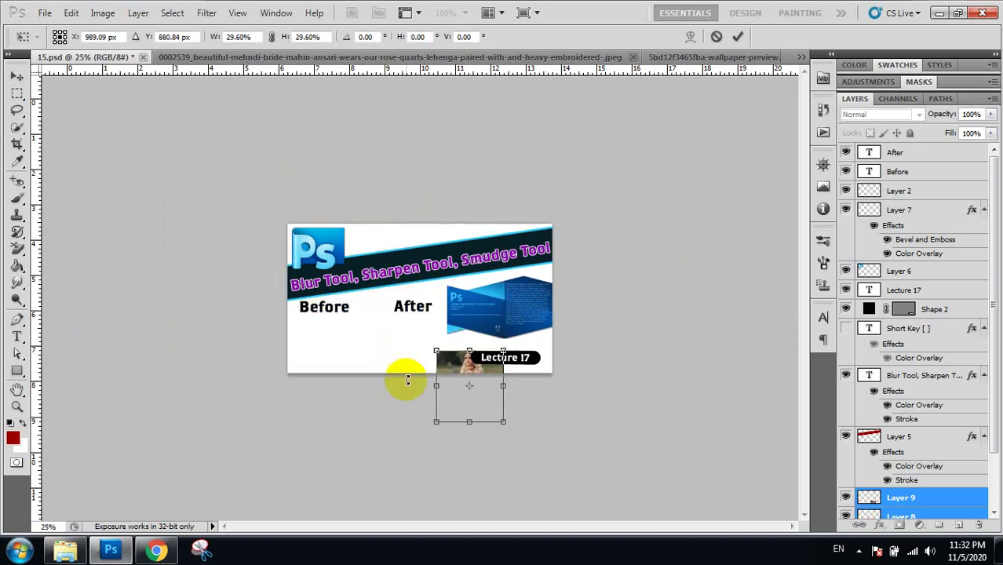
key("Return")
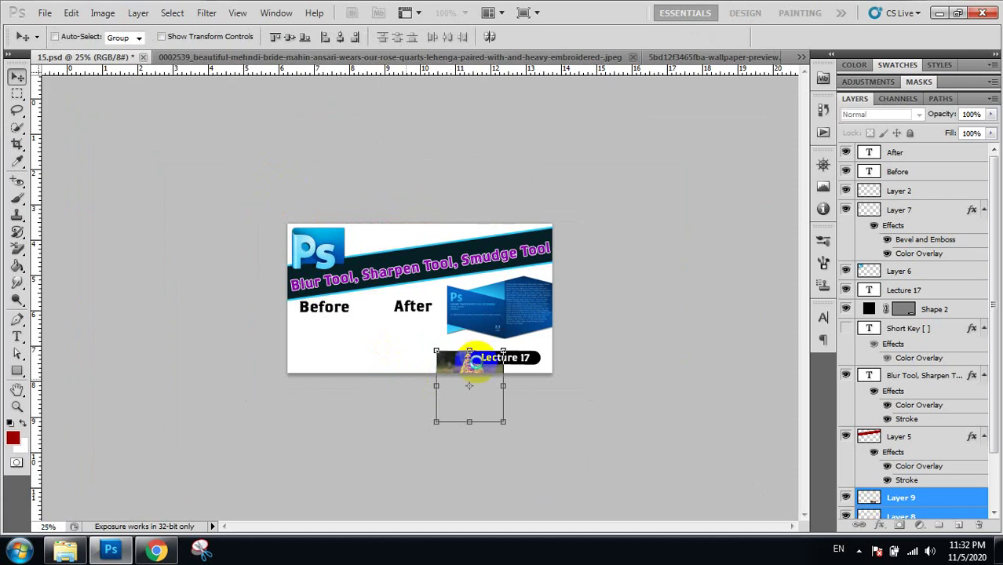
Keep the sharp crop under Before and move Layer 9's blurred bride under the After heading
left_click_drag(452, 360, 319, 326)
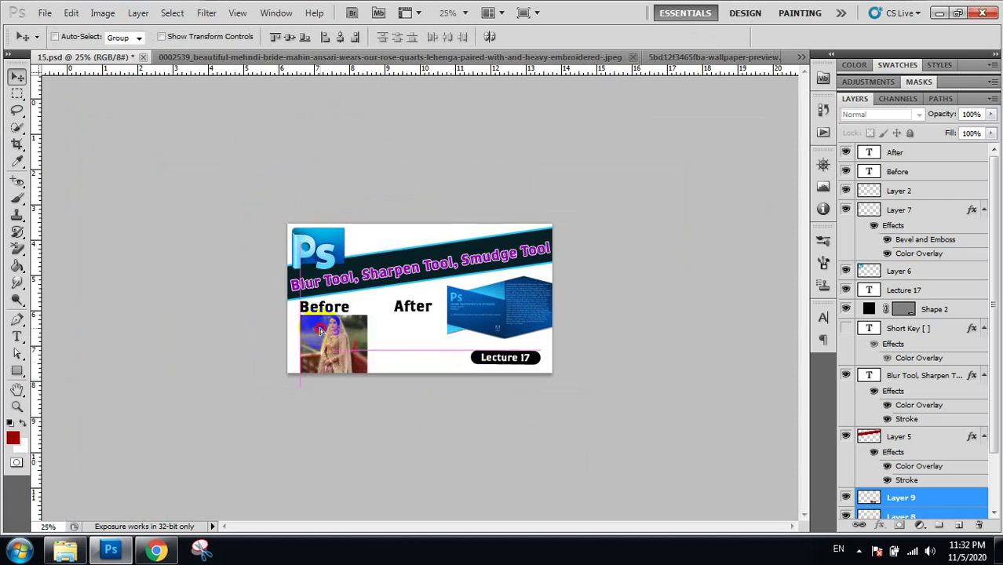
left_click(319, 325)
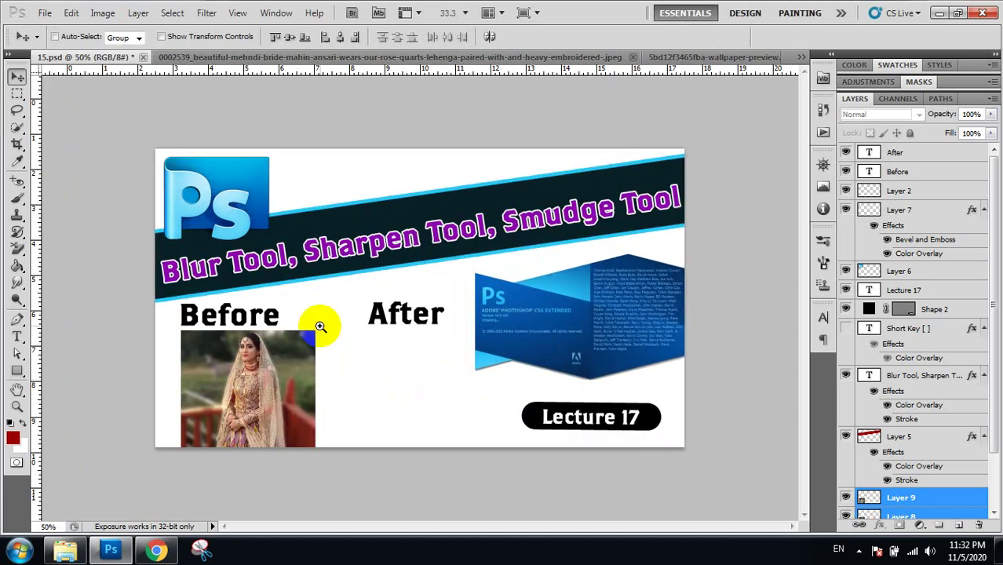
left_click(320, 324)
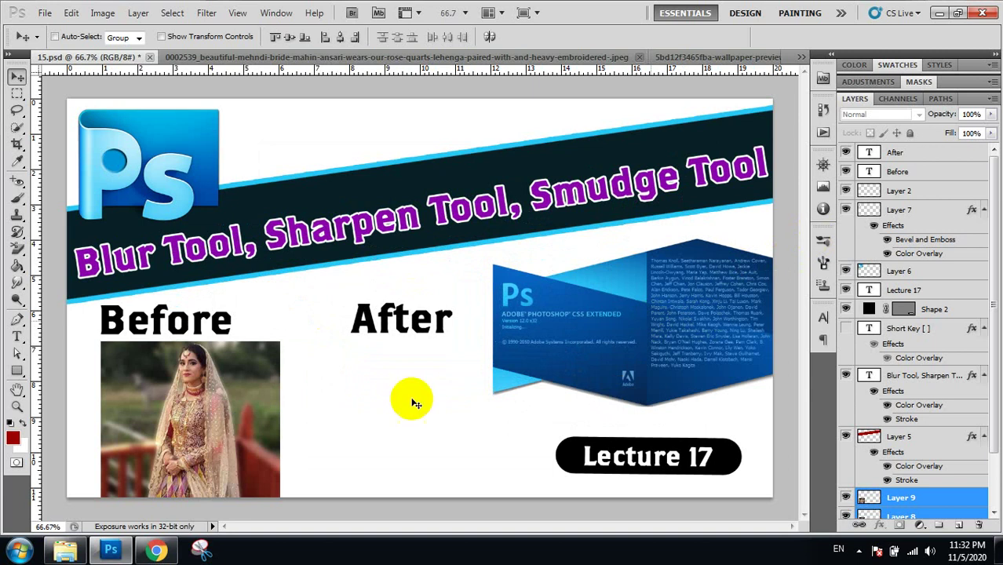
right_click(177, 398)
left_click(212, 403)
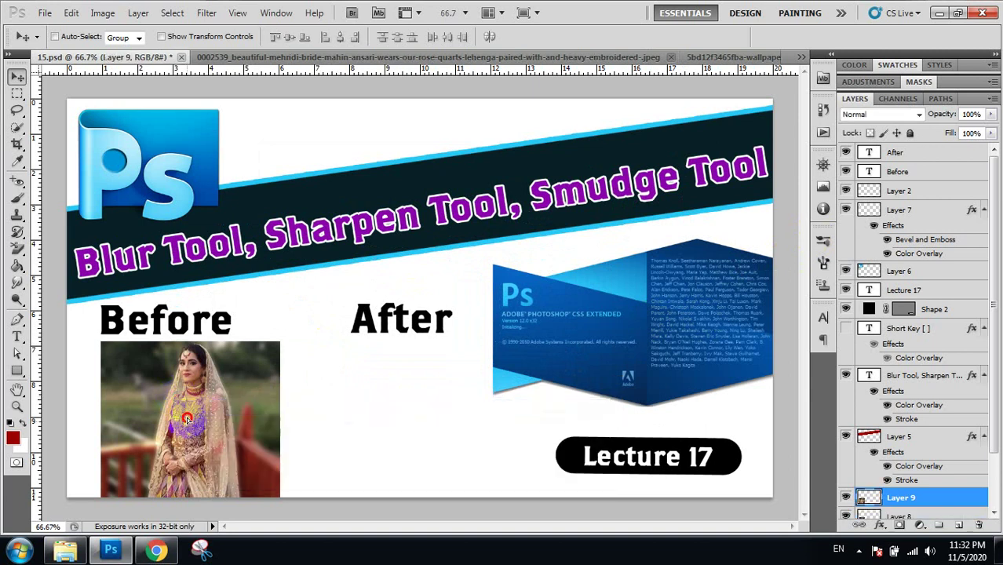
mouse_move(257, 394)
left_mouse_down()
mouse_move(341, 400)
mouse_move(406, 422)
left_mouse_up()
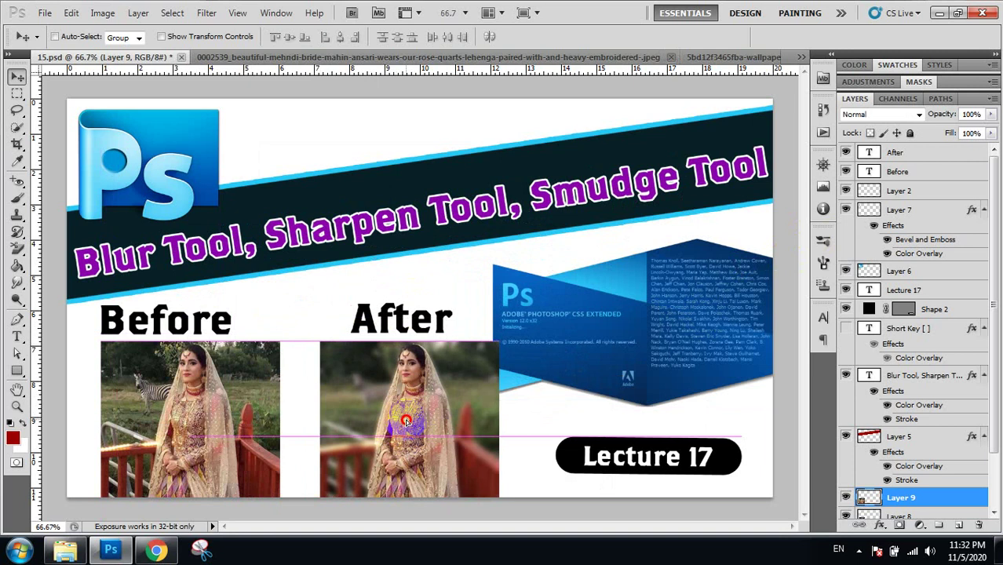
left_click_drag(405, 423, 406, 423)
left_click(332, 413, "alt")
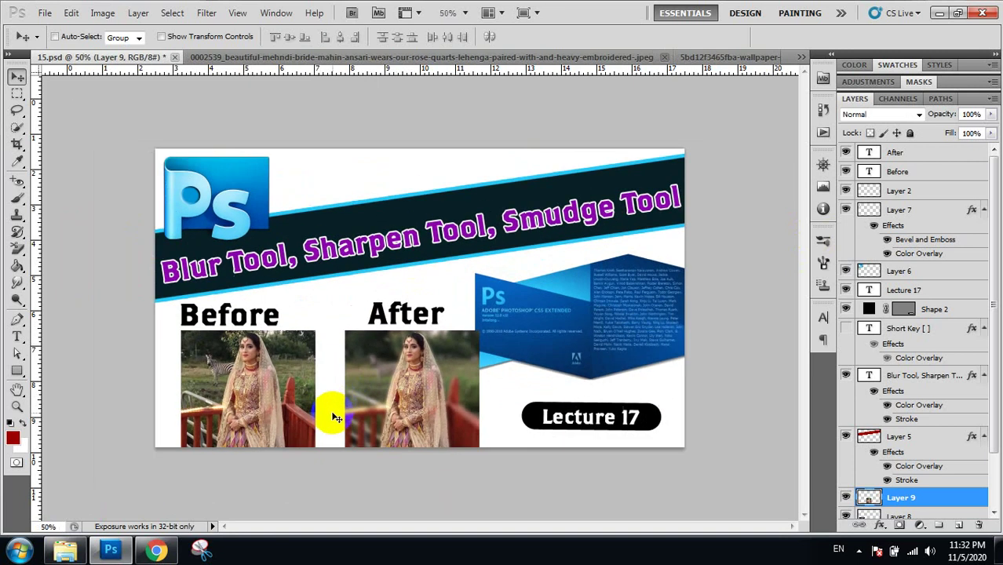
right_click(248, 387)
Draw a red rectangle over the Before photo and move a duplicate over the After photo
left_click(271, 392)
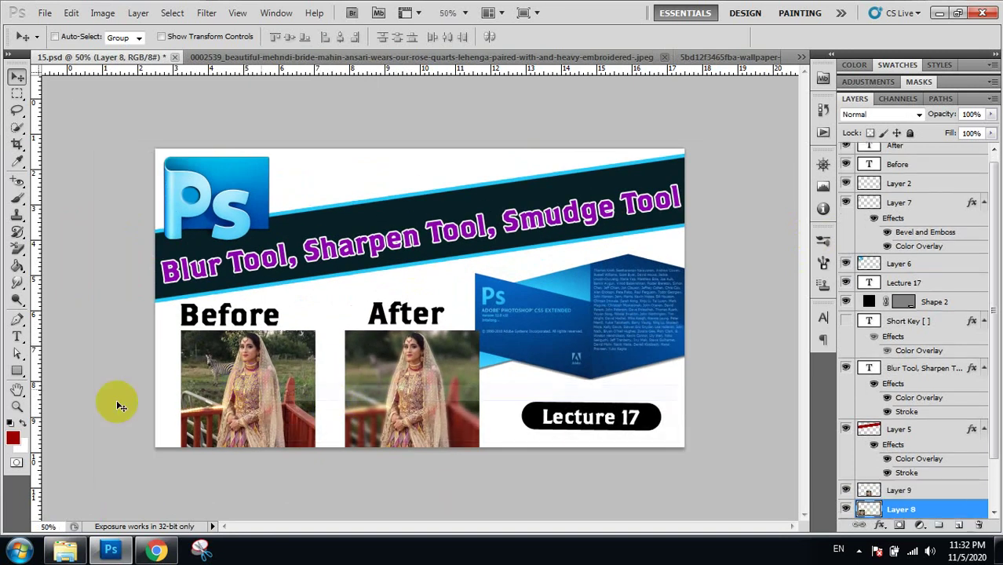
left_click(16, 369)
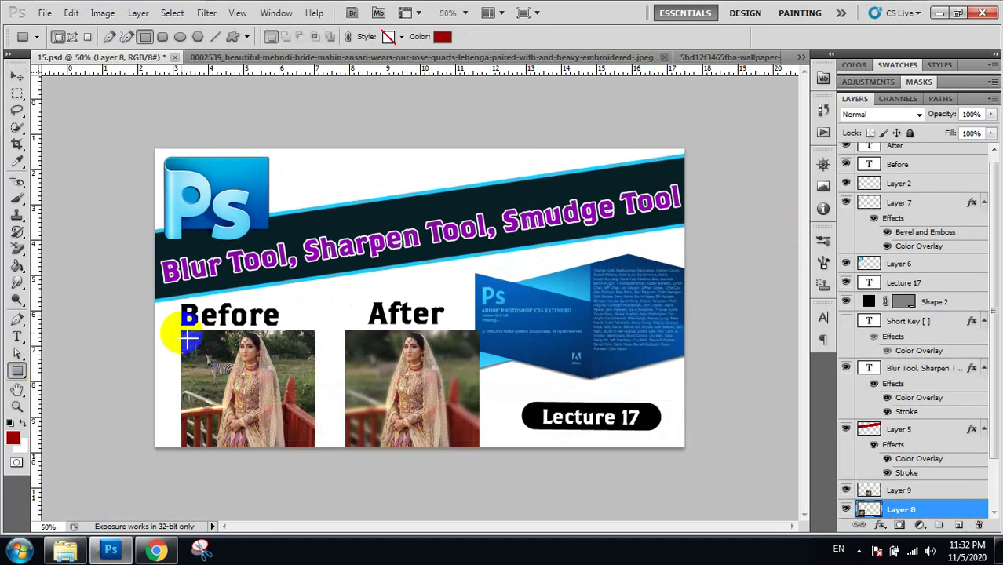
mouse_move(181, 331)
left_mouse_down()
mouse_move(268, 381)
mouse_move(314, 445)
left_mouse_up()
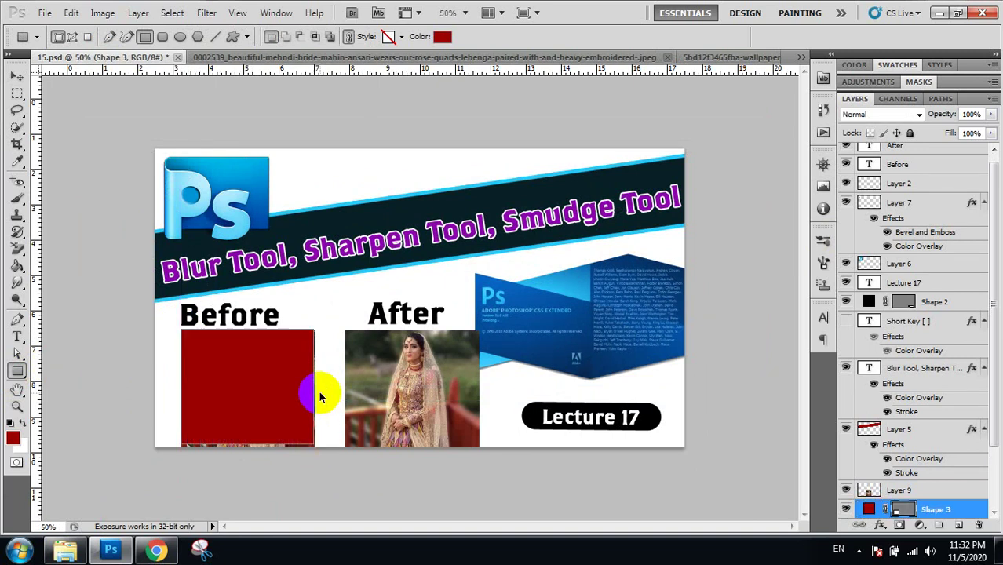
key("ctrl+j")
key("v")
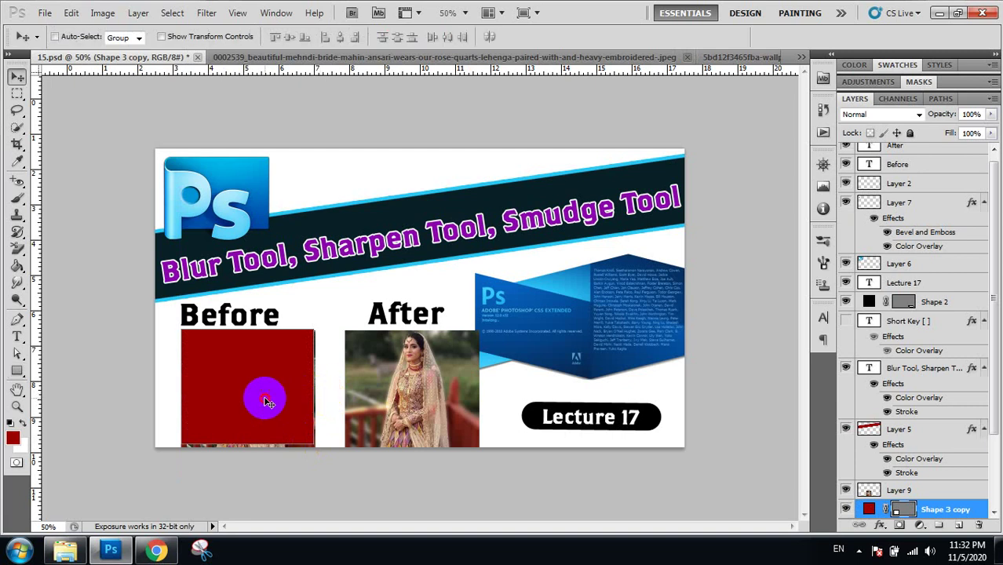
left_click_drag(264, 402, 430, 424)
Clip the blurred After photo to the rectangle copy, then reposition and enlarge it to fill
left_click_drag(993, 338, 992, 432)
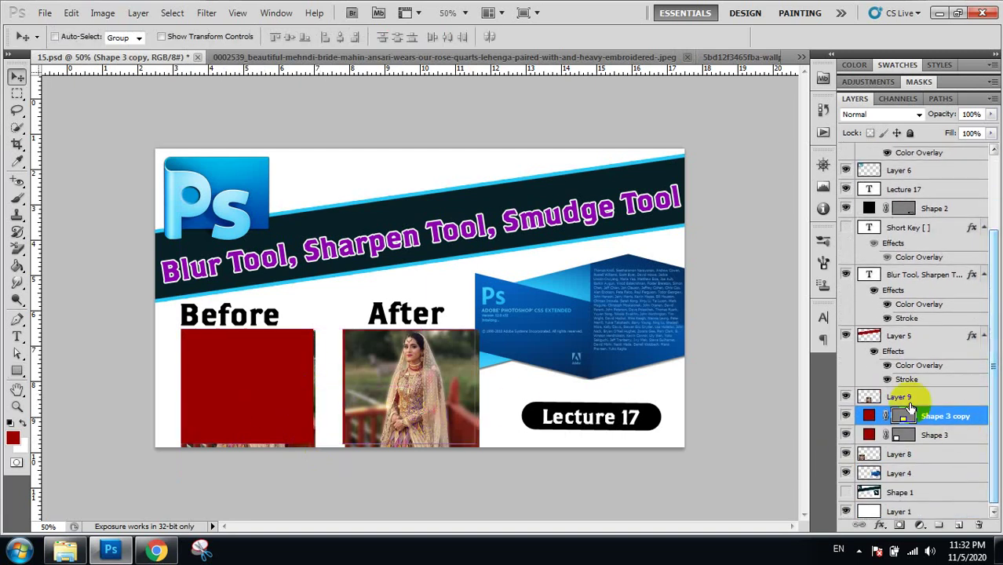
left_click_drag(898, 396, 929, 405)
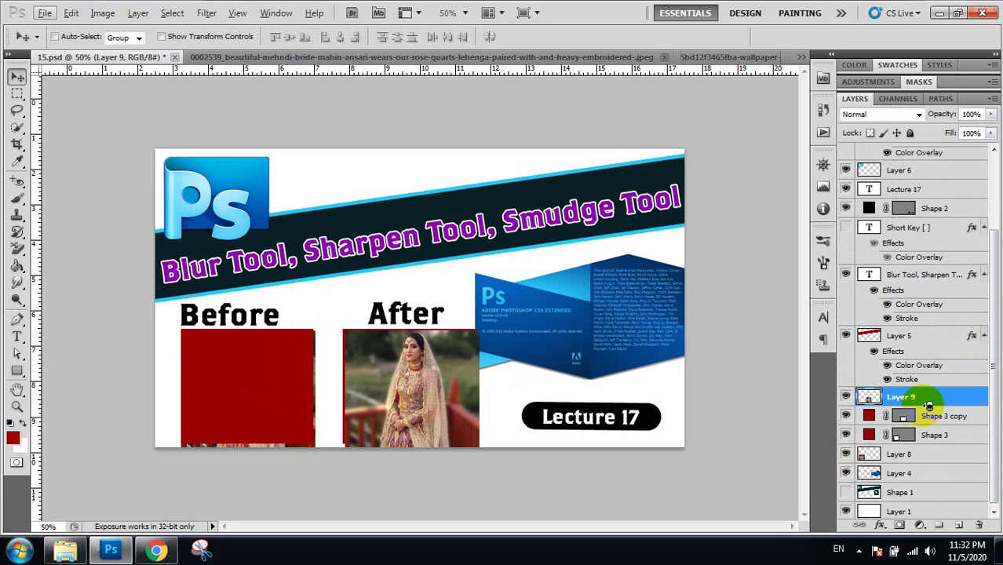
left_click(929, 405, "alt")
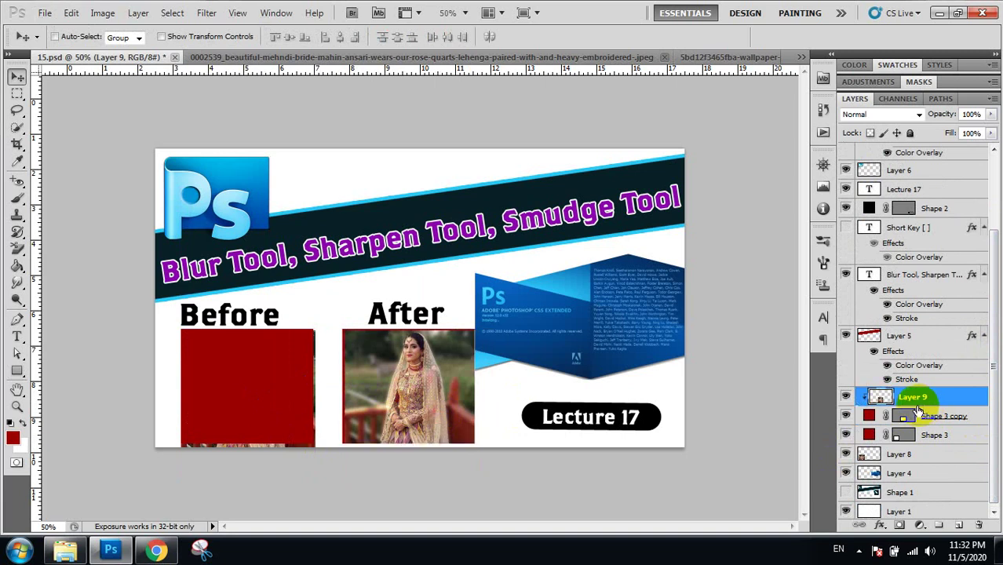
left_click_drag(444, 420, 441, 417)
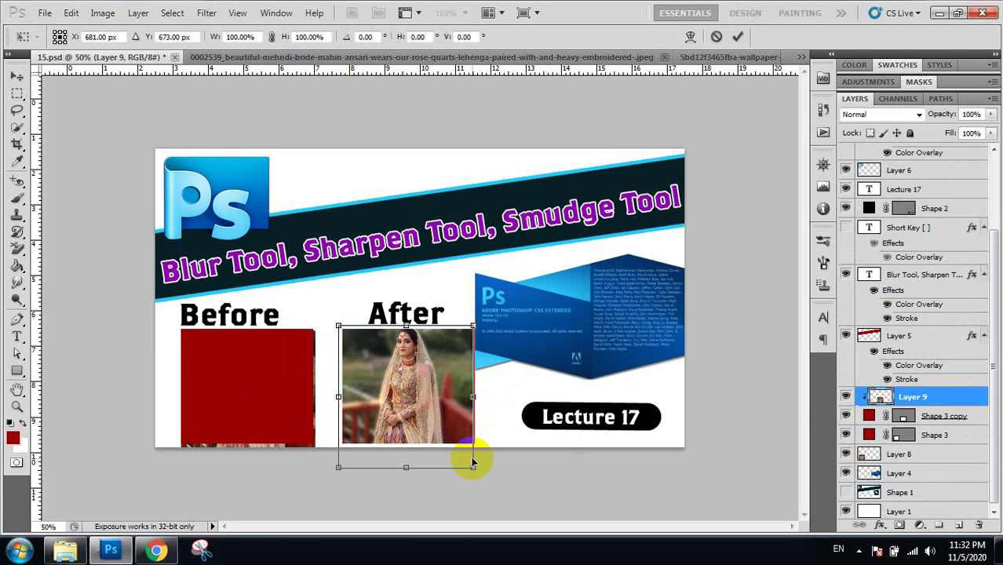
left_click_drag(472, 467, 479, 473)
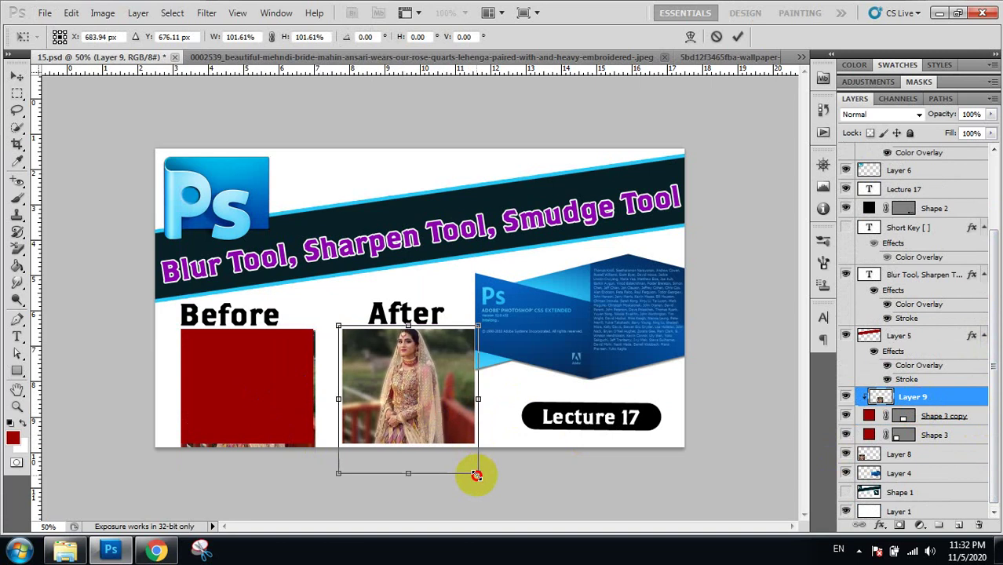
double_click(437, 388)
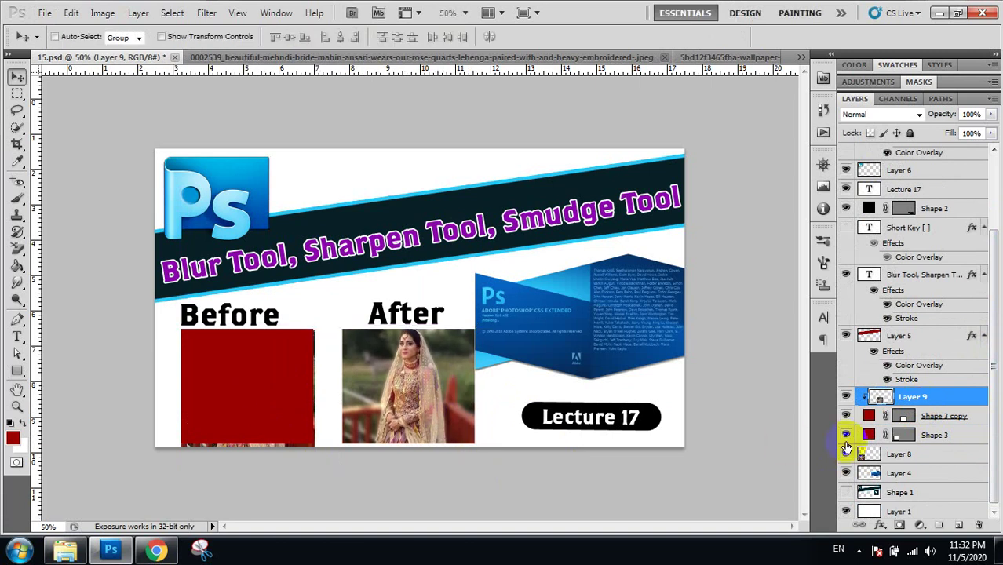
Place the red rectangle beneath the Before photo layer and clip the Before photo to it
left_click_drag(920, 438, 912, 463)
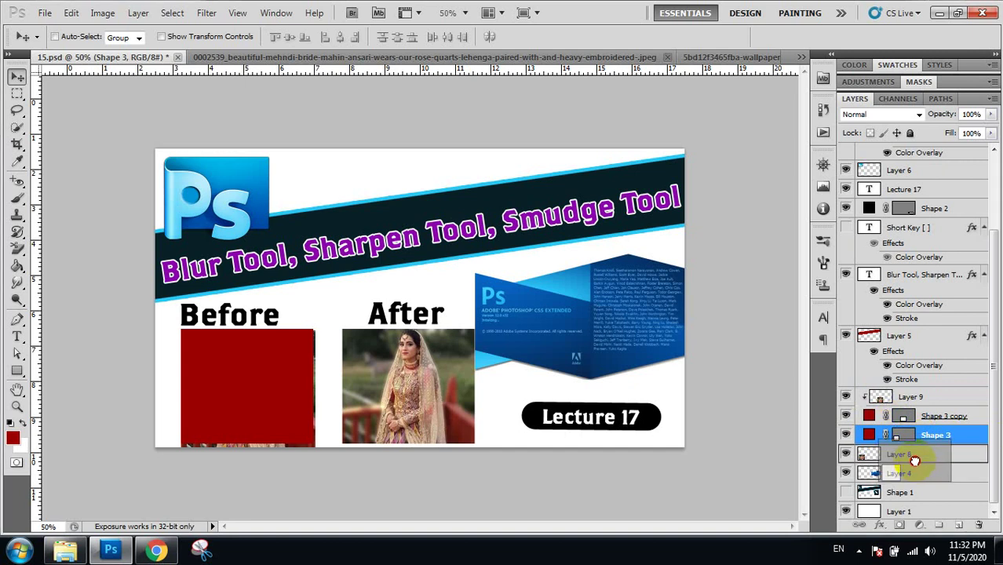
left_click_drag(912, 464, 911, 465)
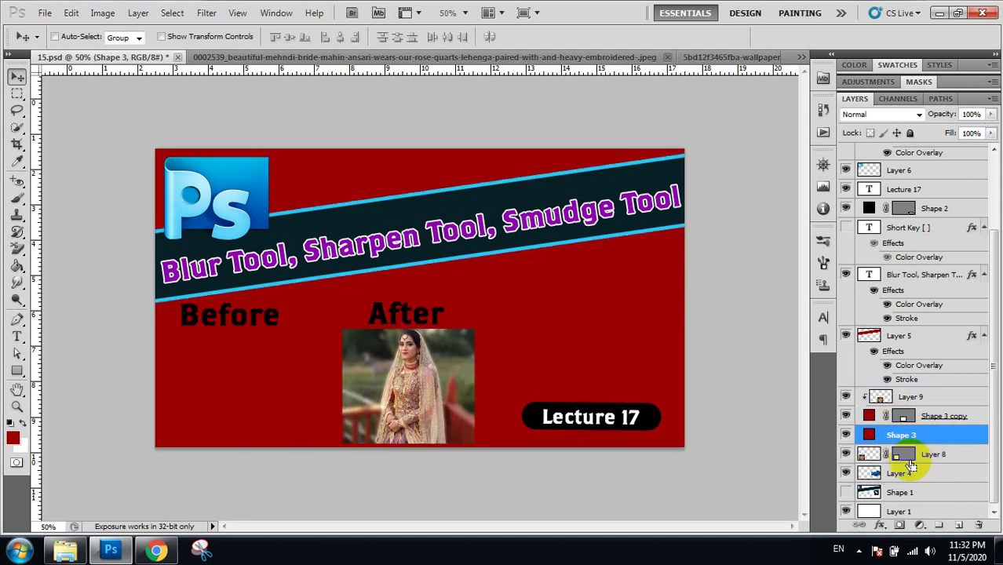
key("ctrl+z")
left_click_drag(952, 434, 956, 465)
left_click(903, 437)
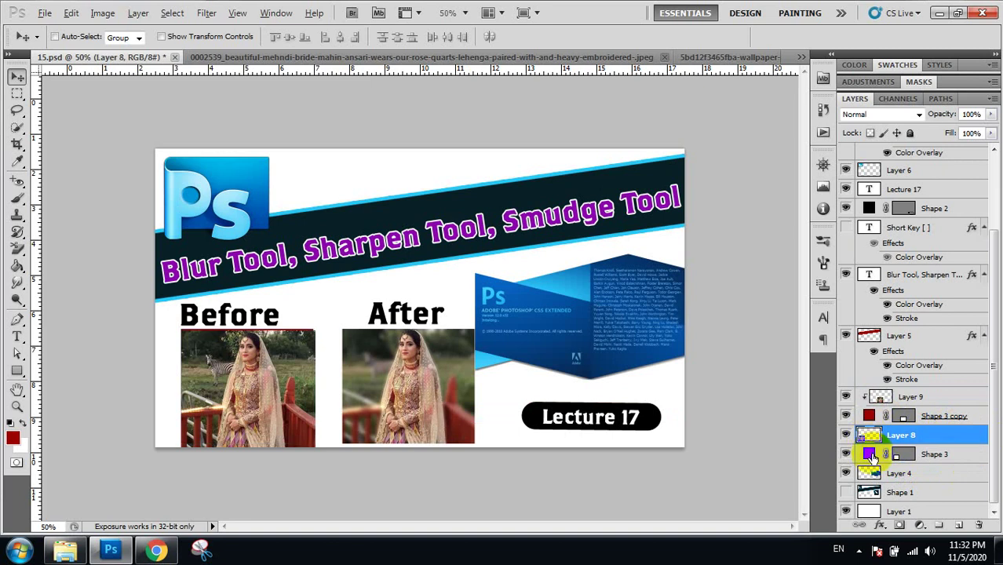
left_click(911, 444, "alt")
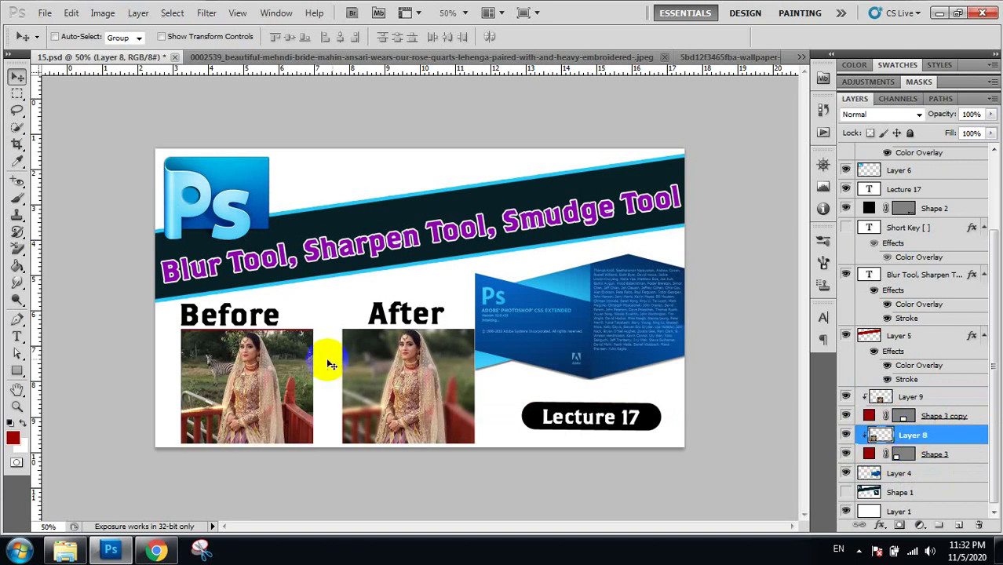
Nudge the Before photo in its frame and start a text line above the Lecture 17 label
left_click_drag(302, 385, 292, 386)
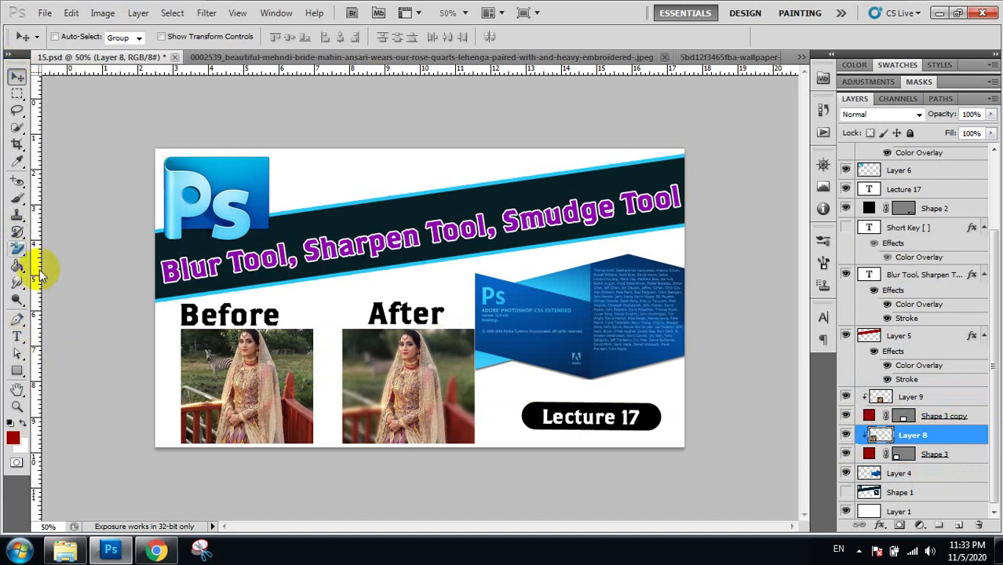
left_click(16, 337)
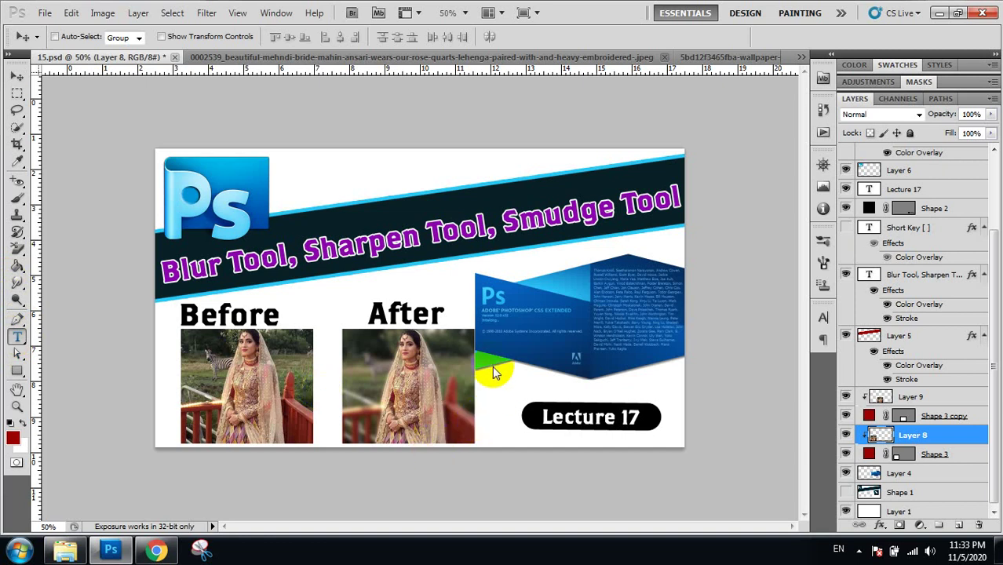
left_click(524, 399)
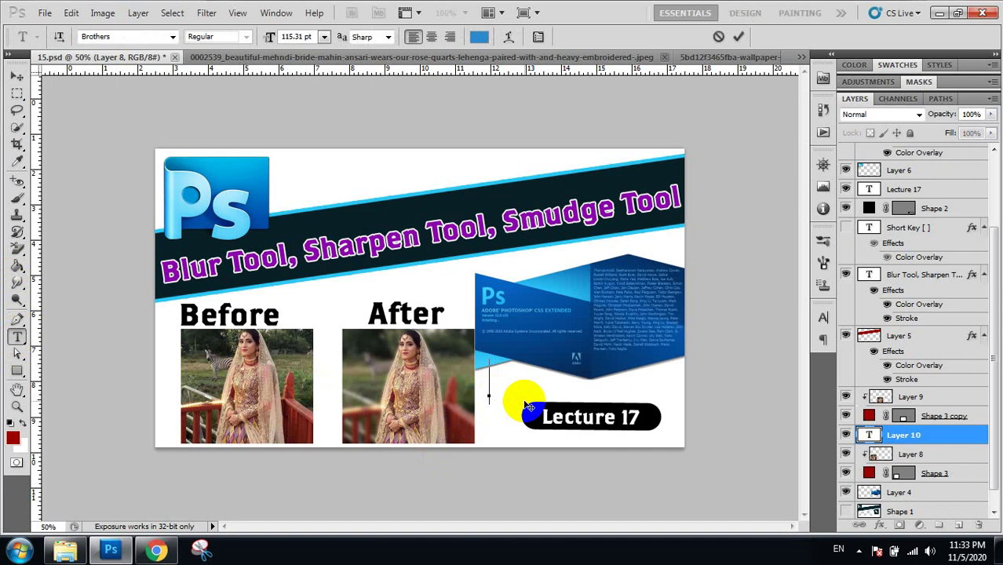
Type the blue 'DSLR Effect' title above the Lecture 17 label and commit the text layer
type("_")
type("DSL")
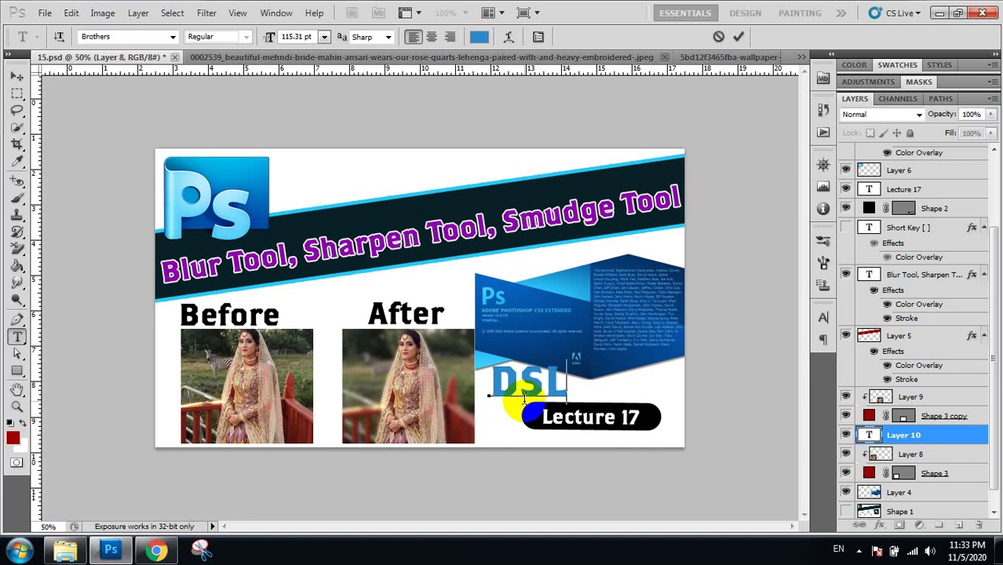
type("R")
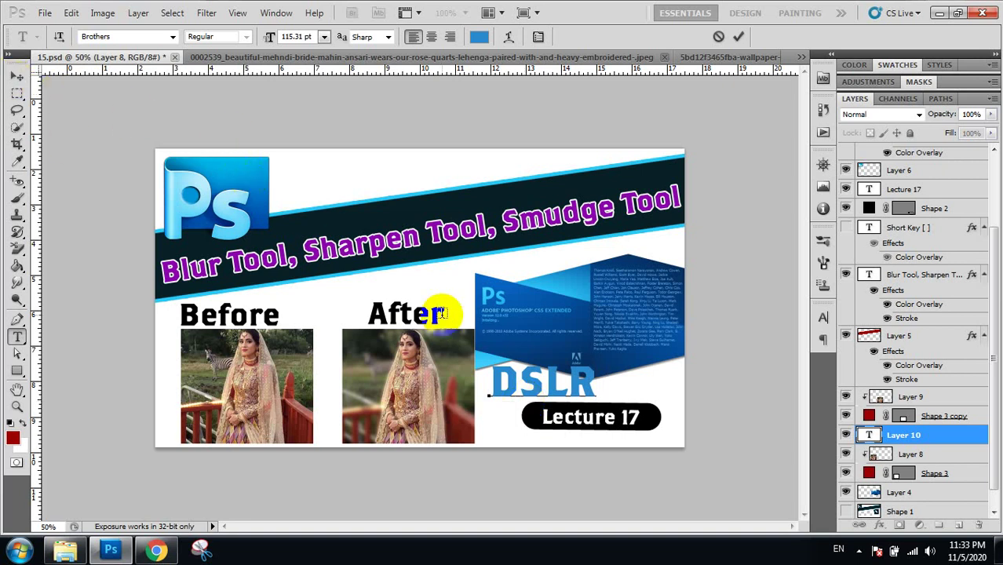
type(" Effe")
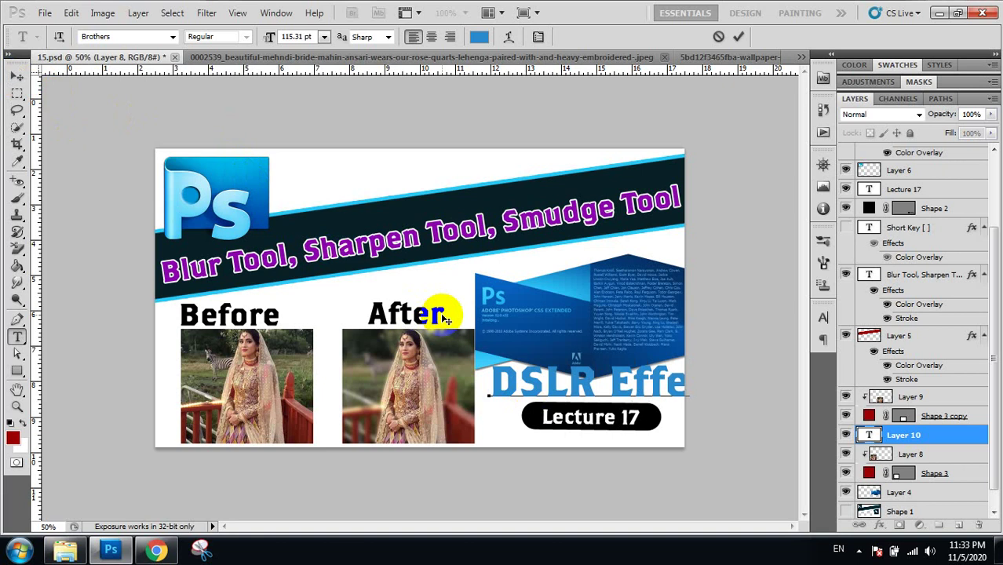
type("c")
type("t")
left_click(18, 79)
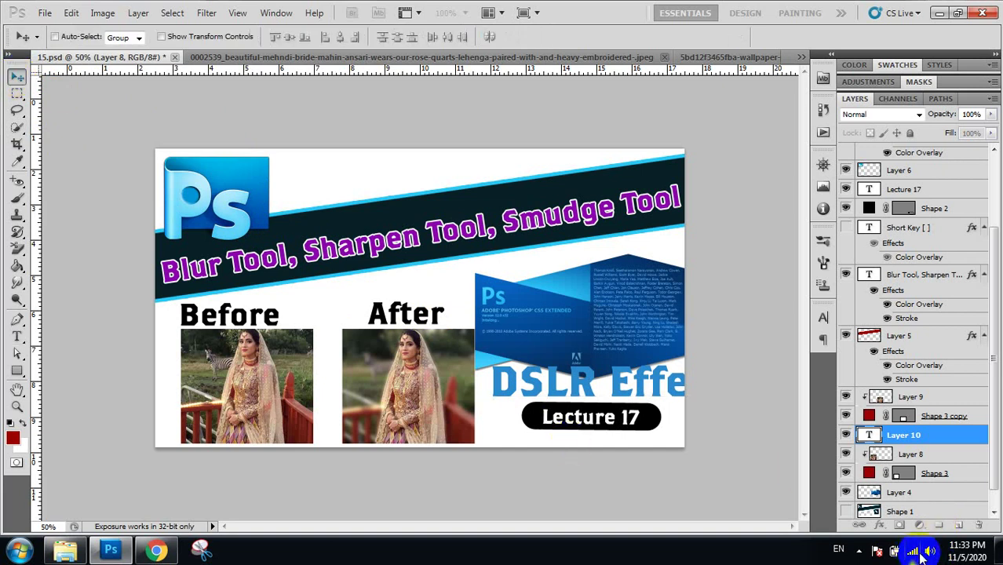
left_click(859, 550)
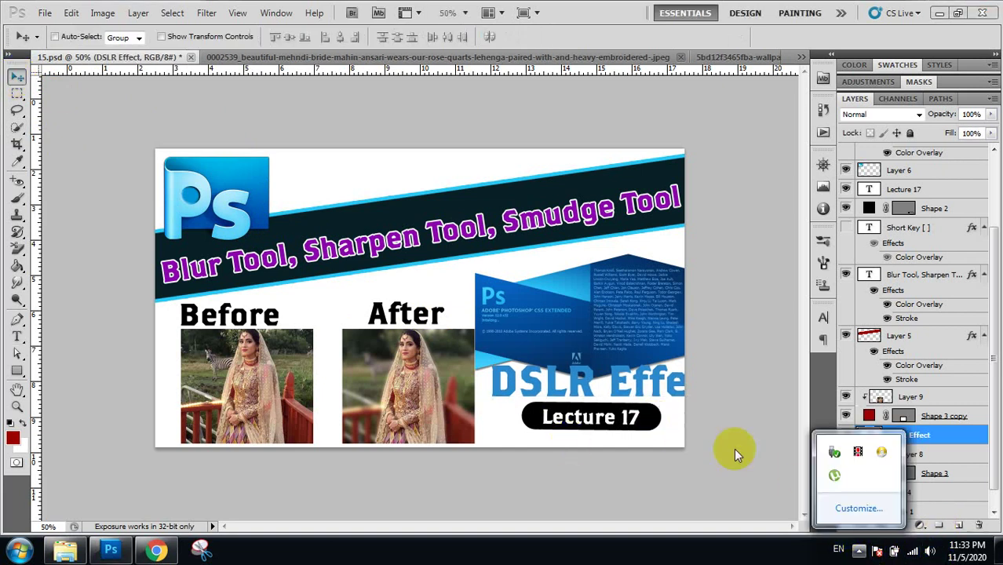